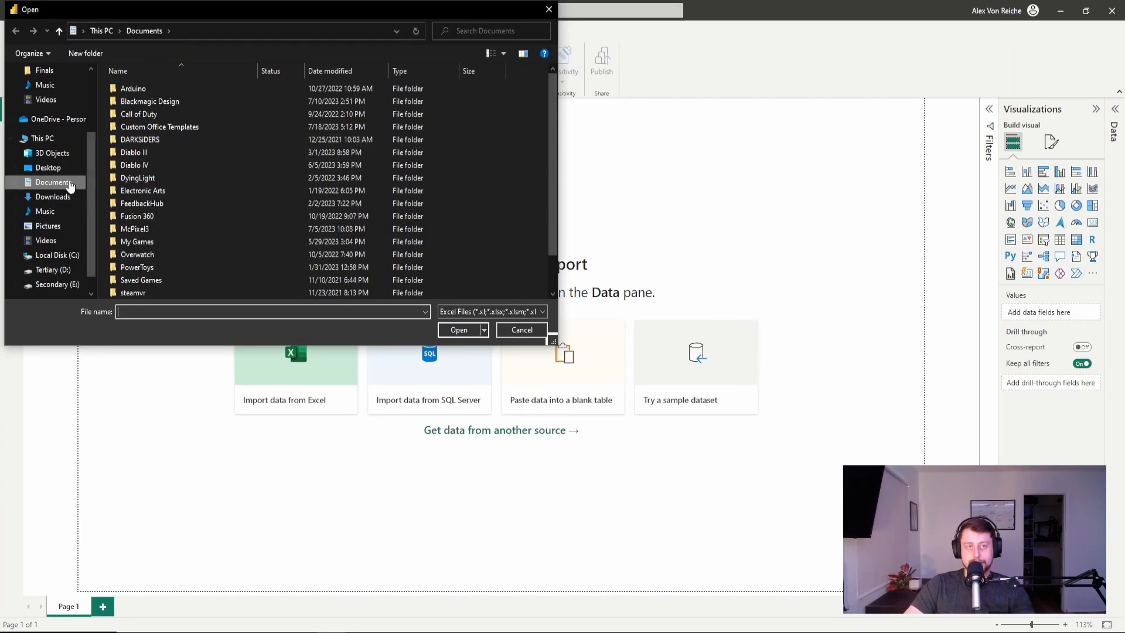
Preview the tables in the Northwind Data.xlsx workbook and load the Invoice table into the report.
click(62, 184)
click(517, 331)
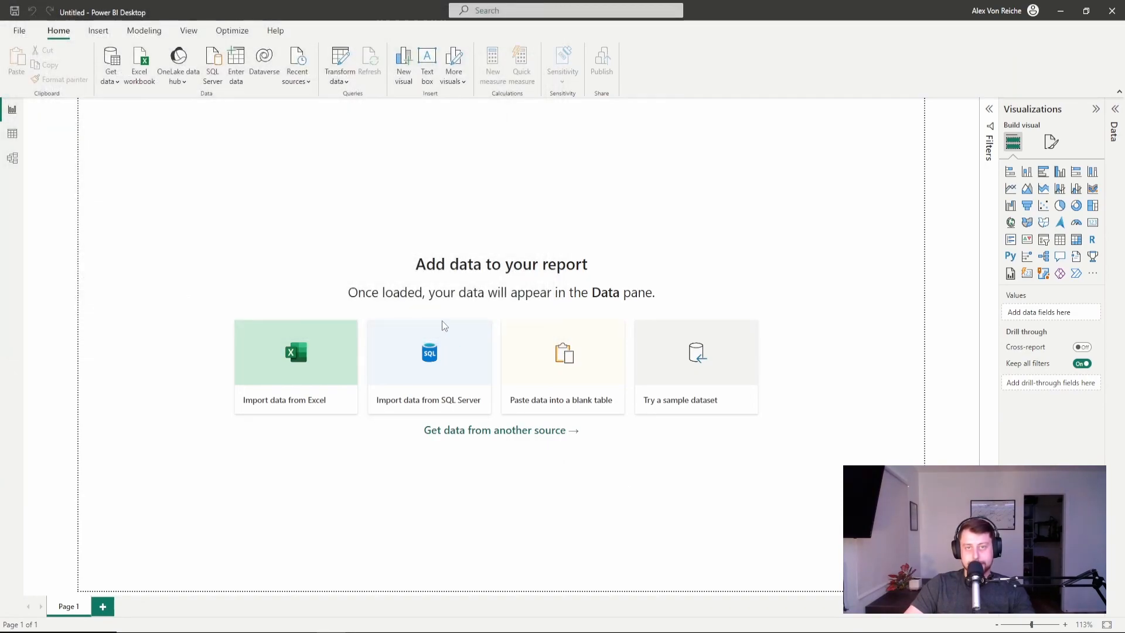
click(442, 325)
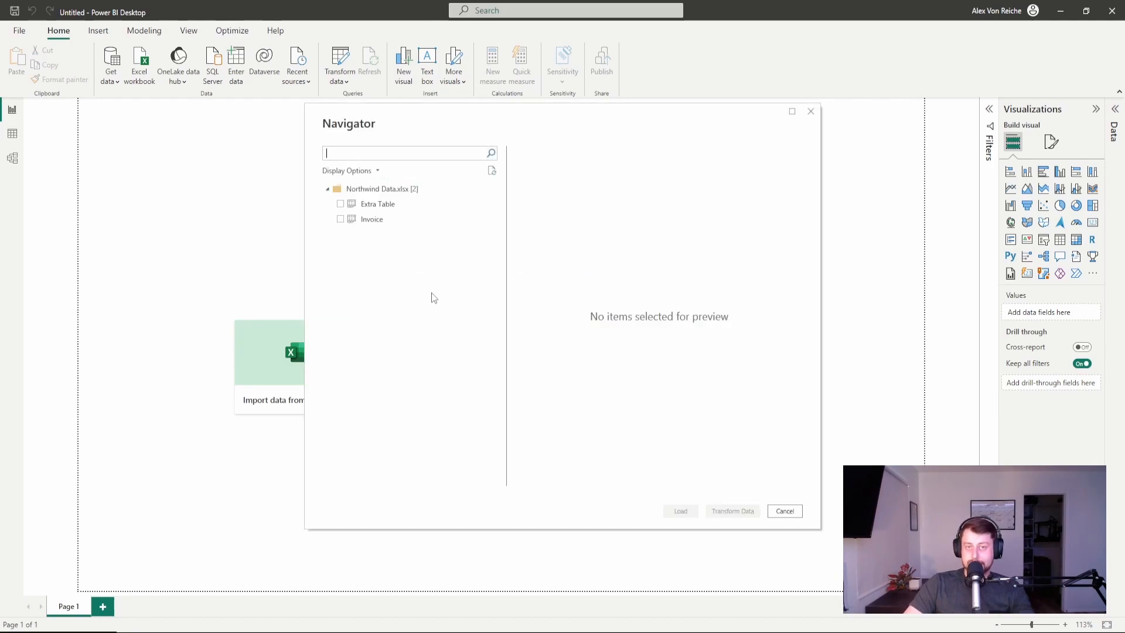
click(379, 204)
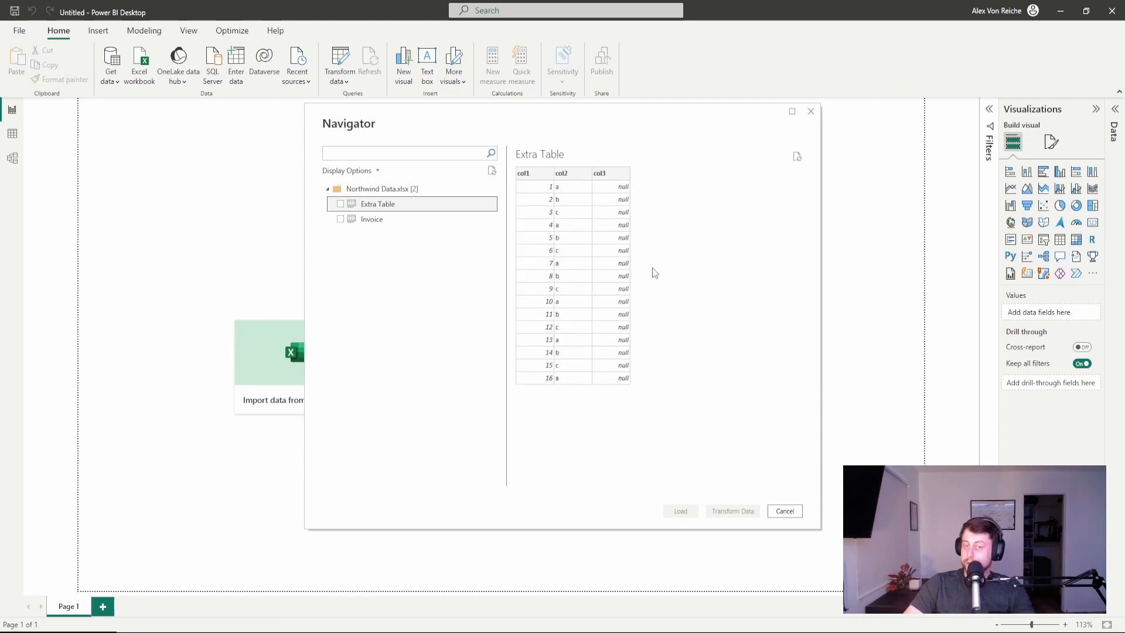
click(380, 221)
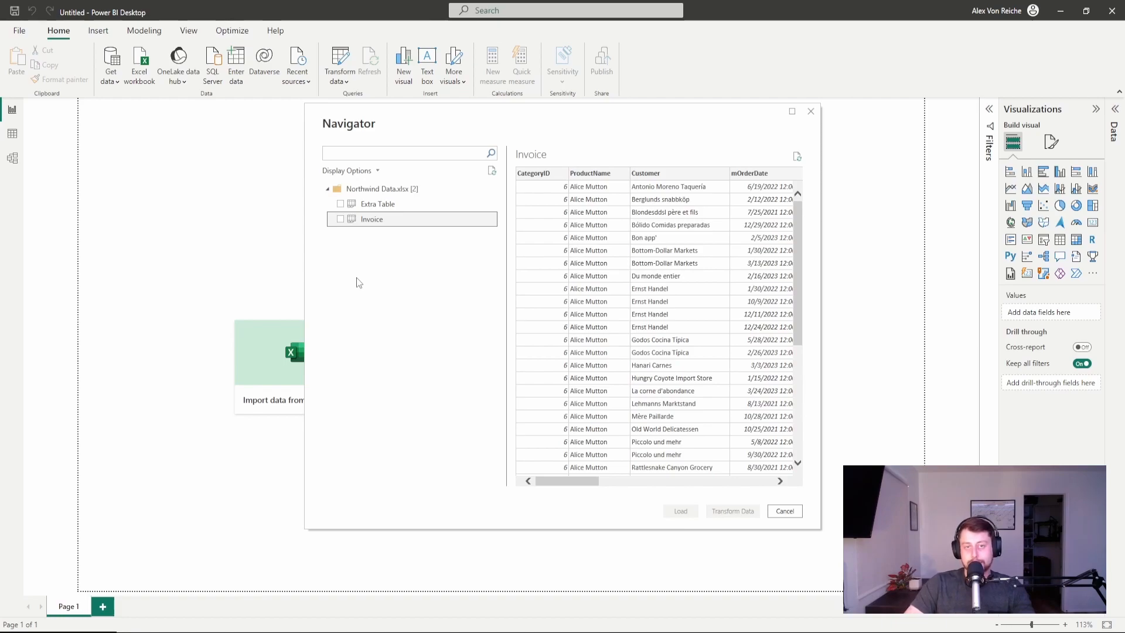
click(340, 219)
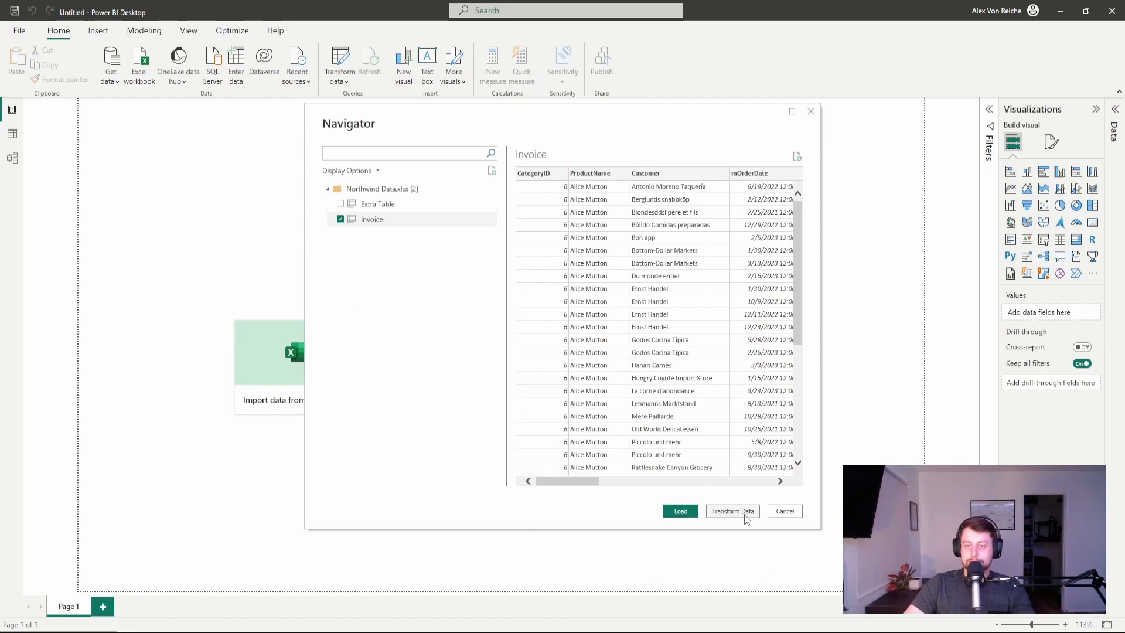
click(680, 511)
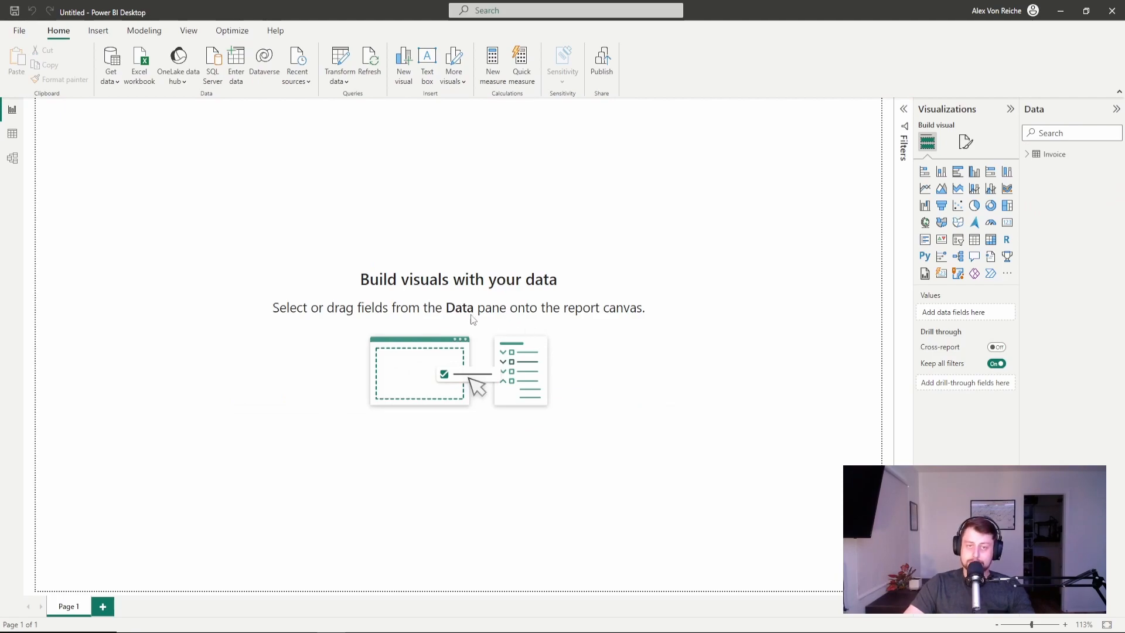
click(116, 82)
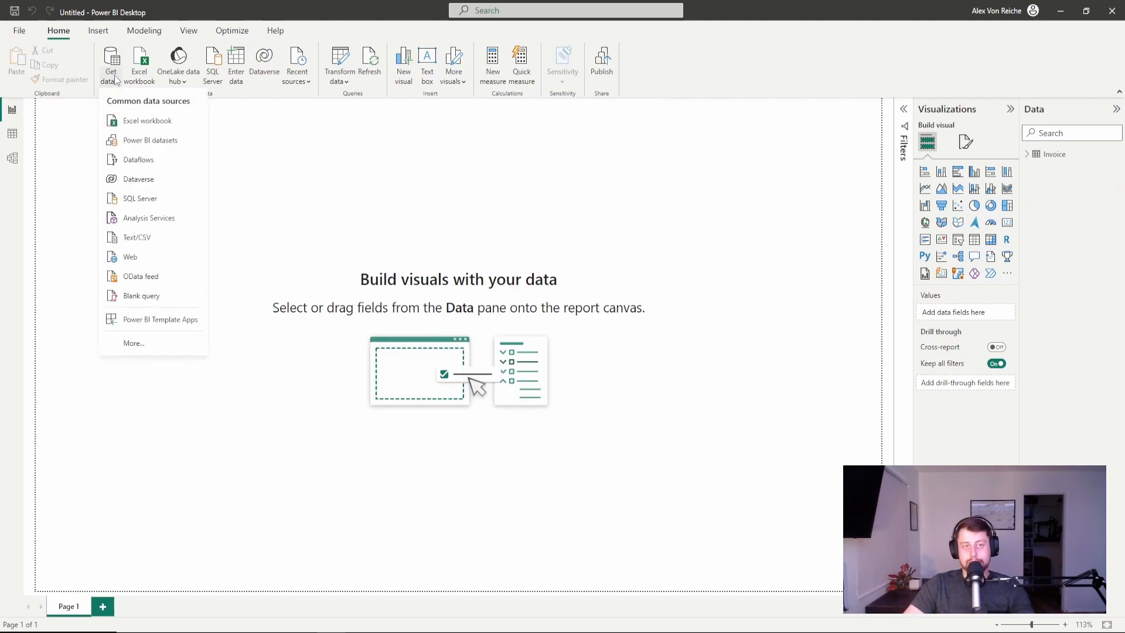
click(146, 343)
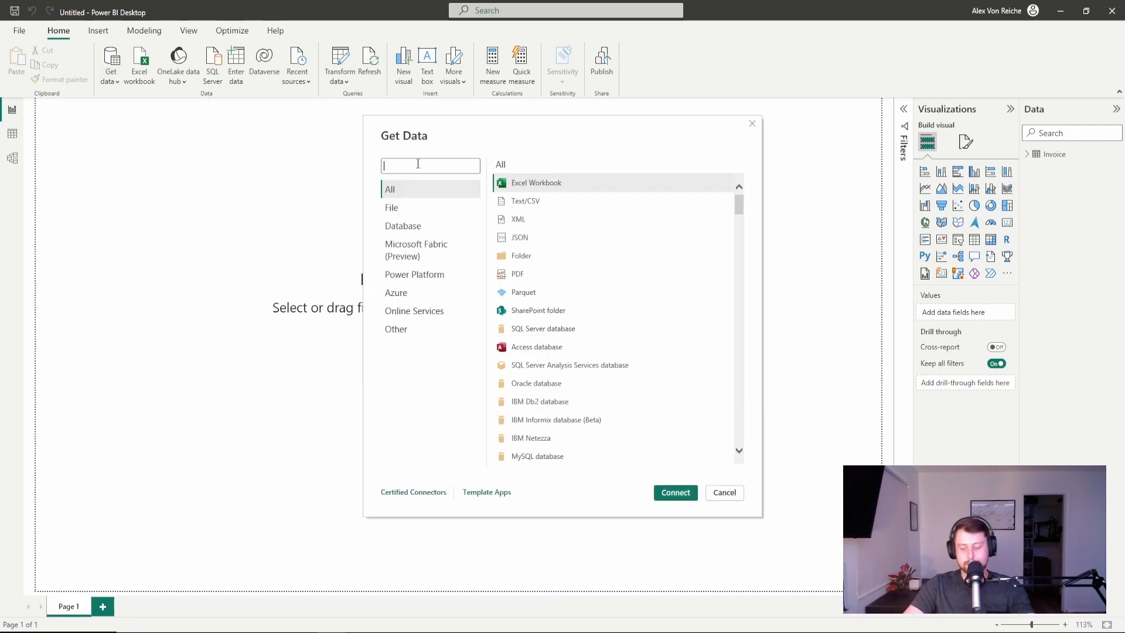
text(odat)
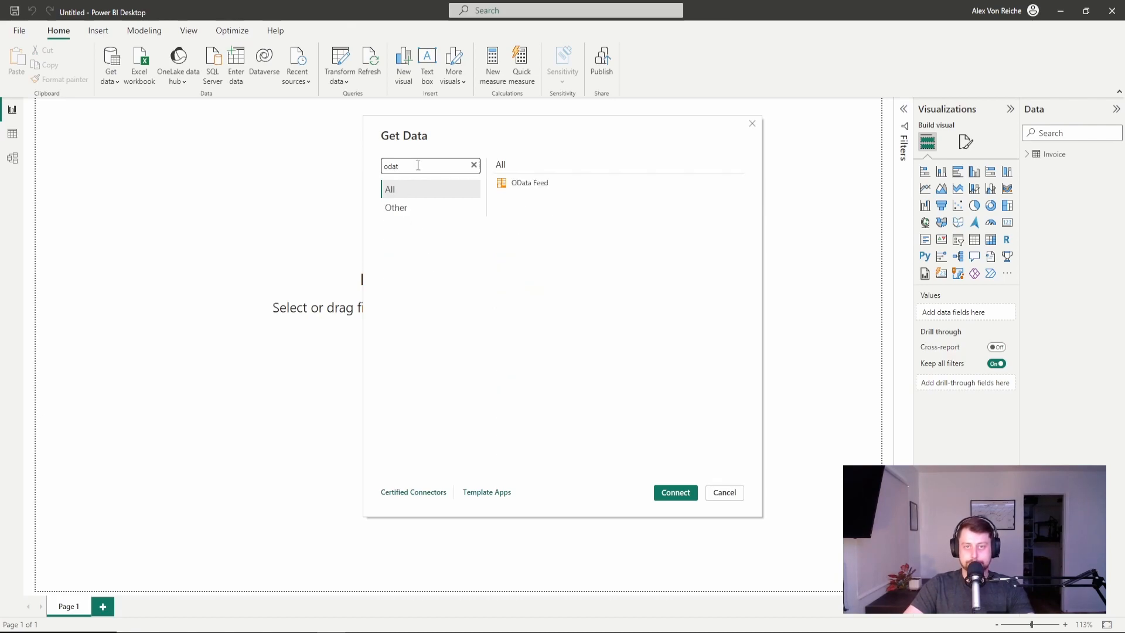
click(549, 187)
click(671, 492)
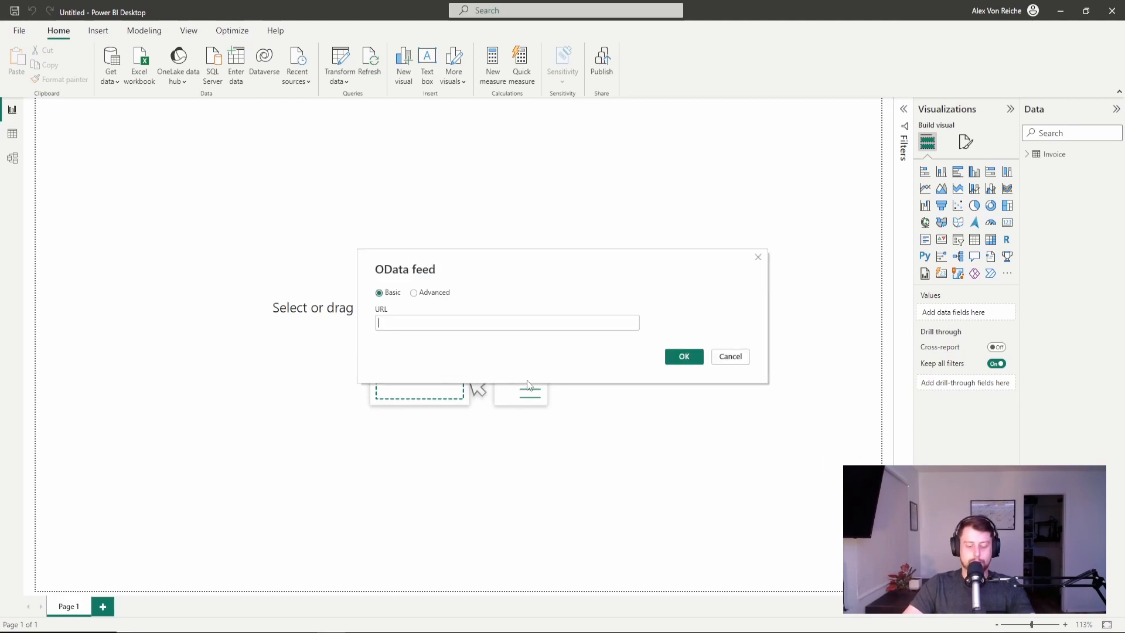
text(https://services.odata.org/Northwind/Northwind.svc)
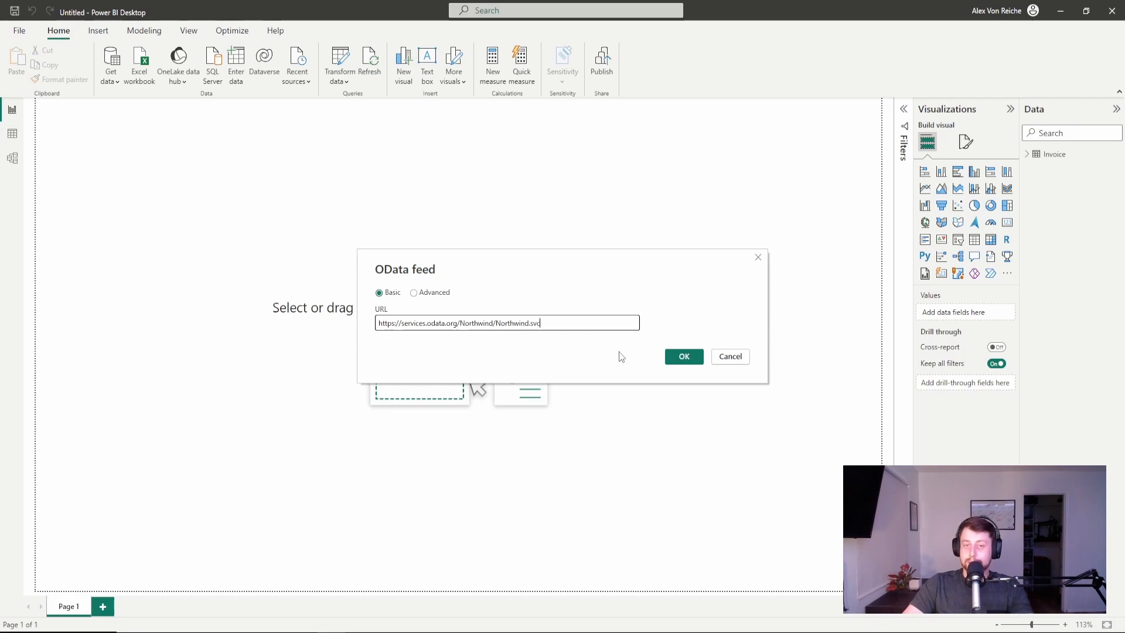
click(682, 359)
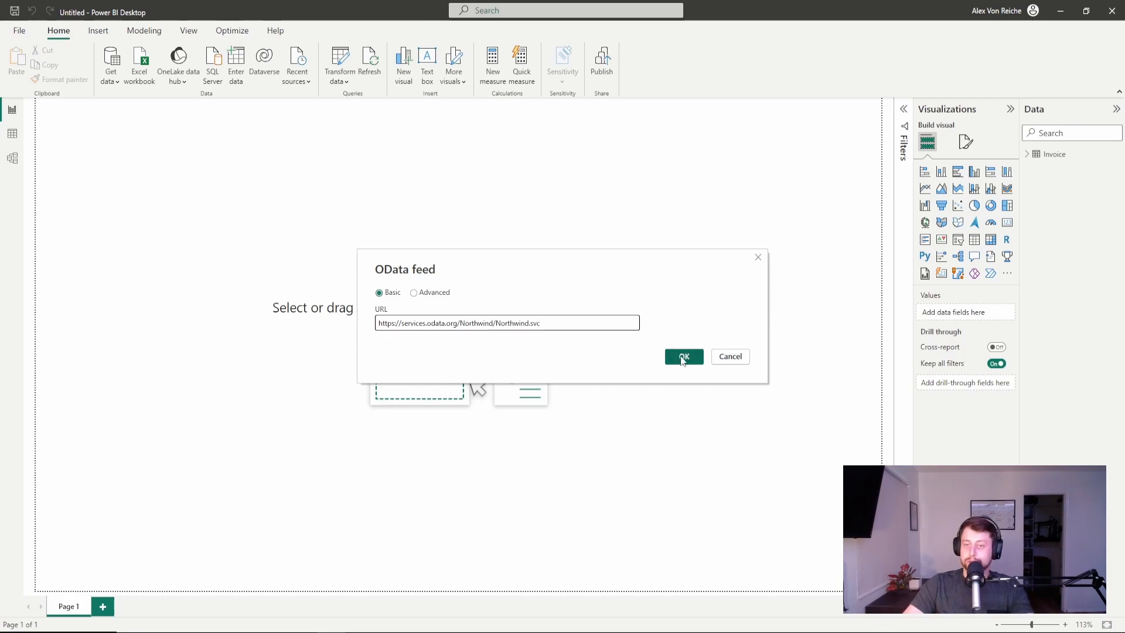
click(683, 358)
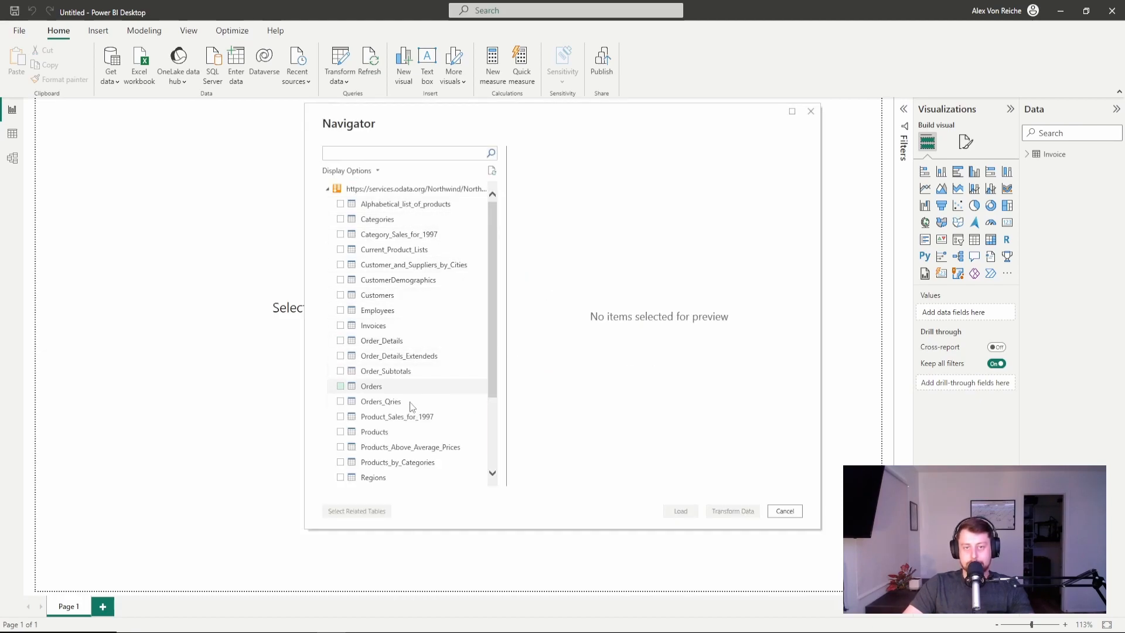
Load the Categories table from the Northwind OData feed into the report.
drag(490, 252, 470, 231)
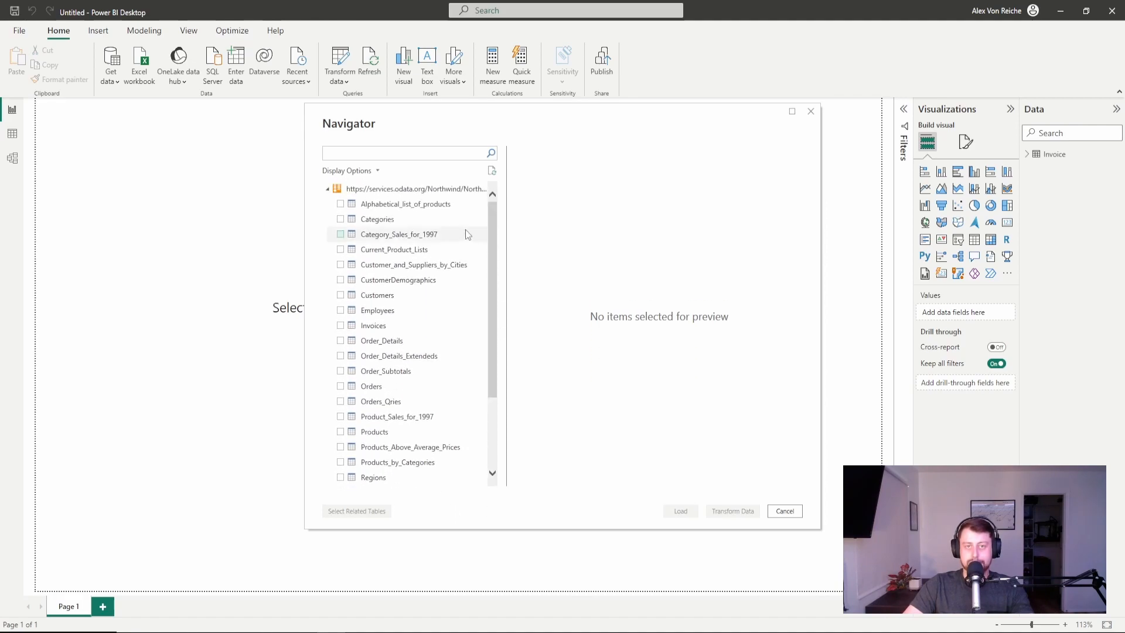
click(340, 219)
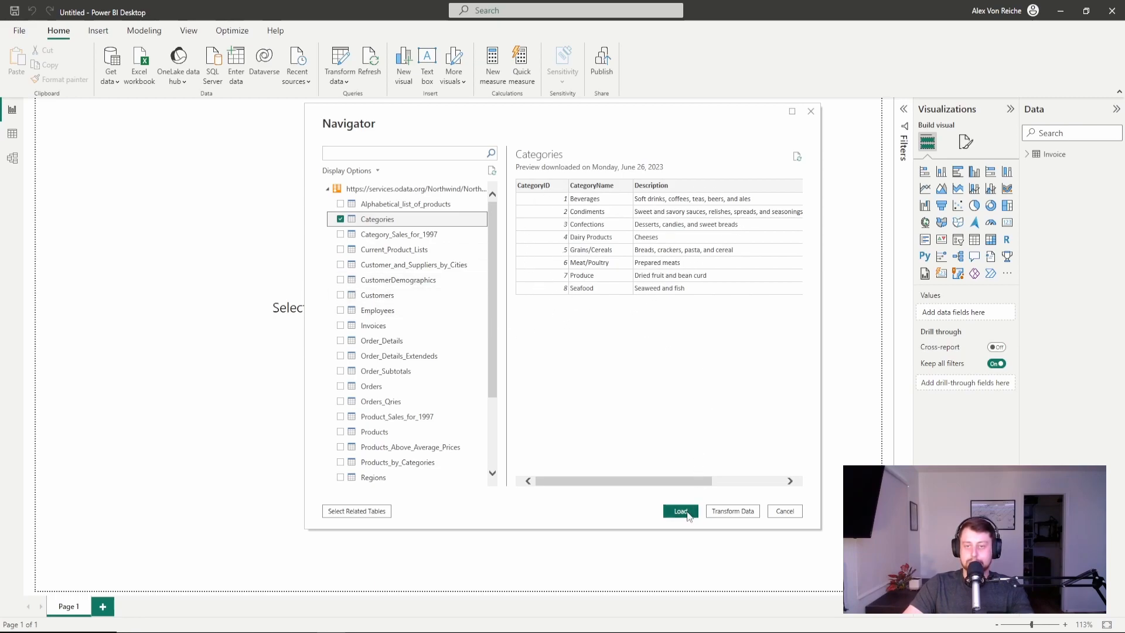
click(681, 511)
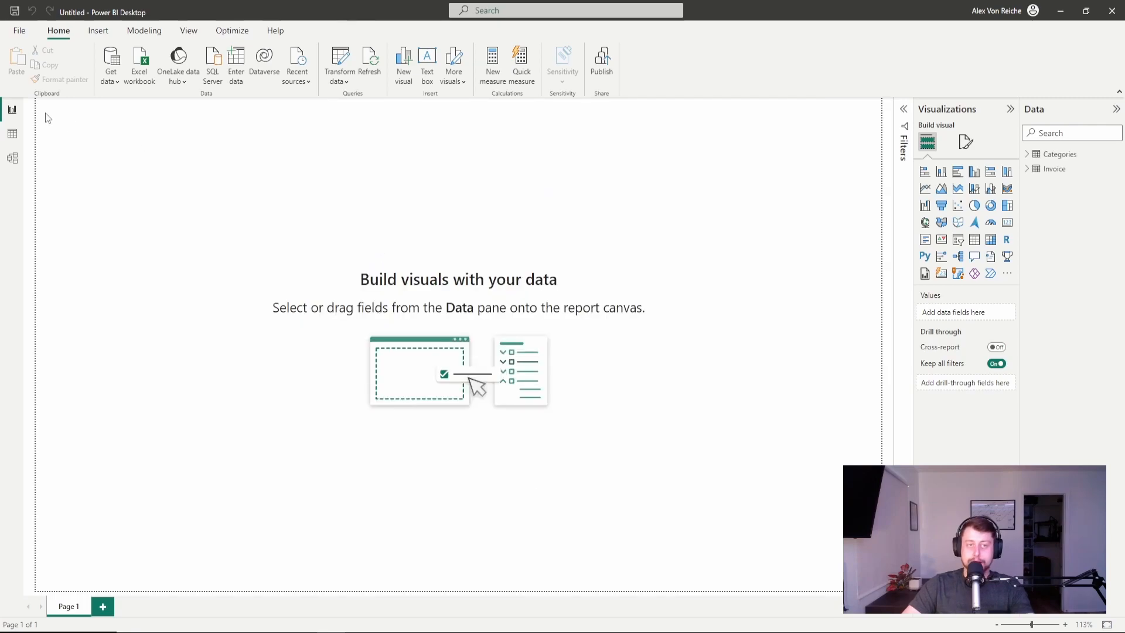
Examine the rows of the Categories and Invoice tables and the relationship linking them in the model.
click(12, 135)
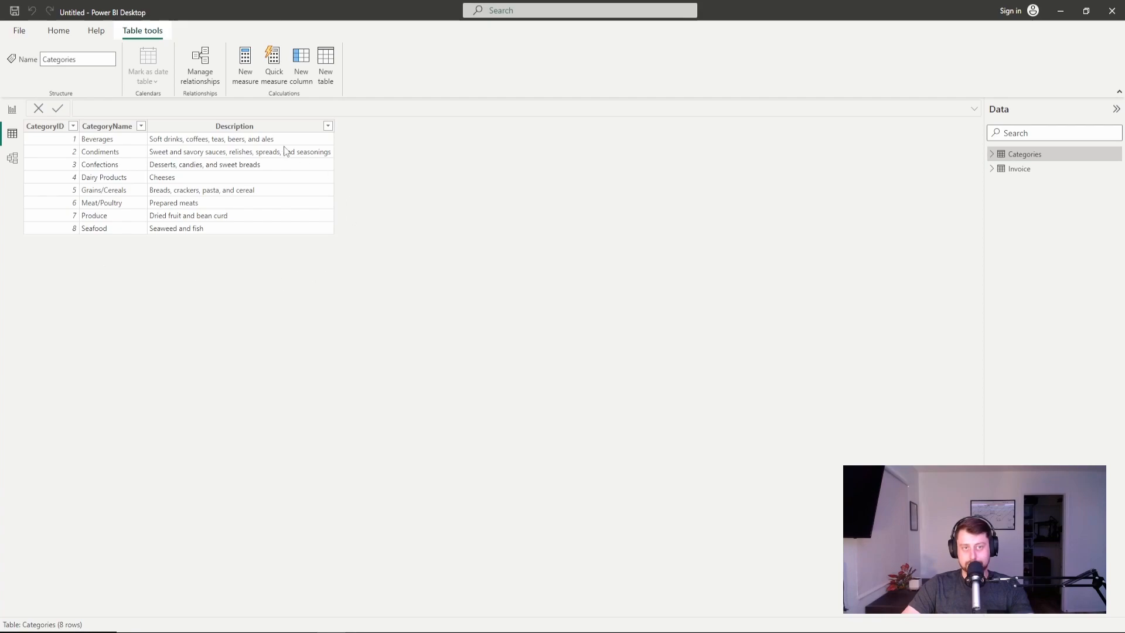
click(1020, 174)
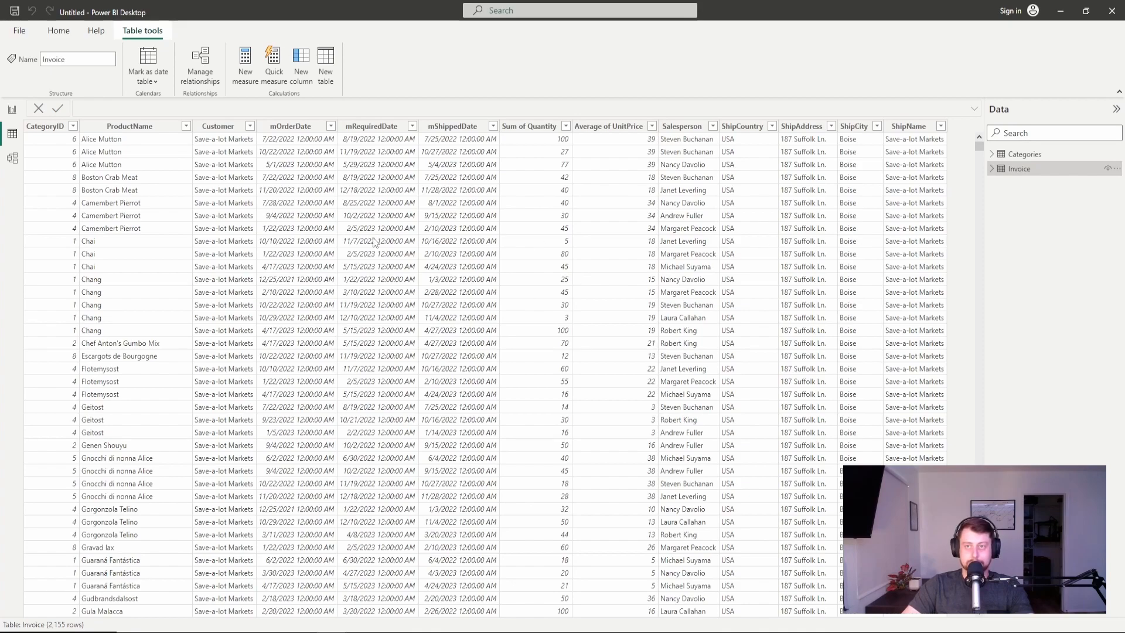
click(12, 160)
drag(293, 199, 352, 155)
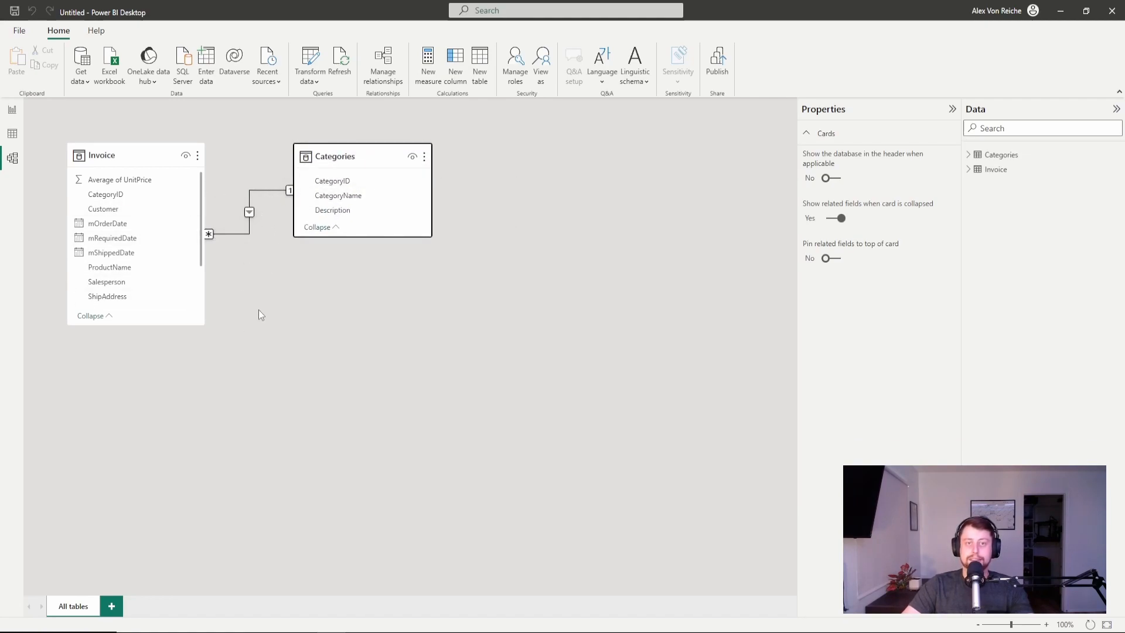
click(249, 230)
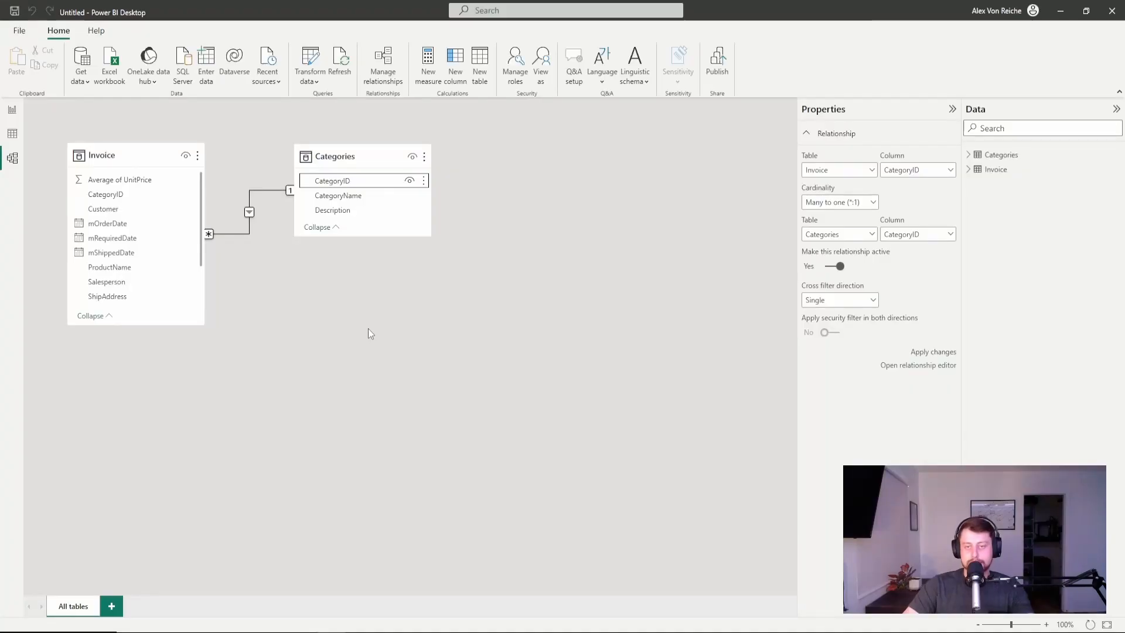
Delete the relationship between Invoice and Categories and recreate it by linking their CategoryID columns.
right_click(251, 223)
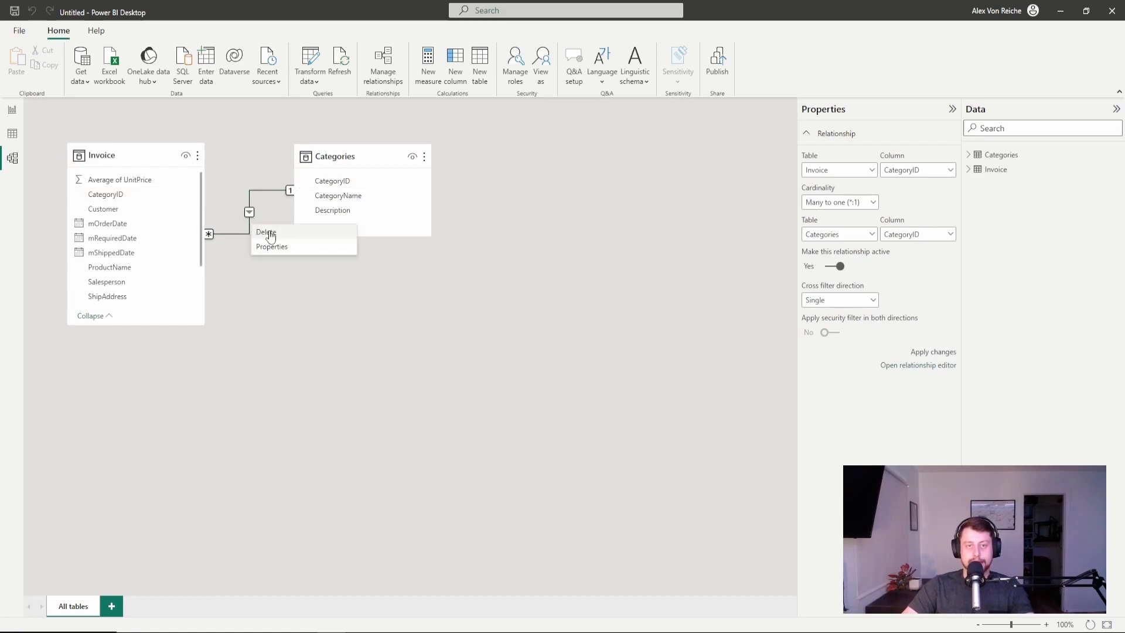
click(269, 230)
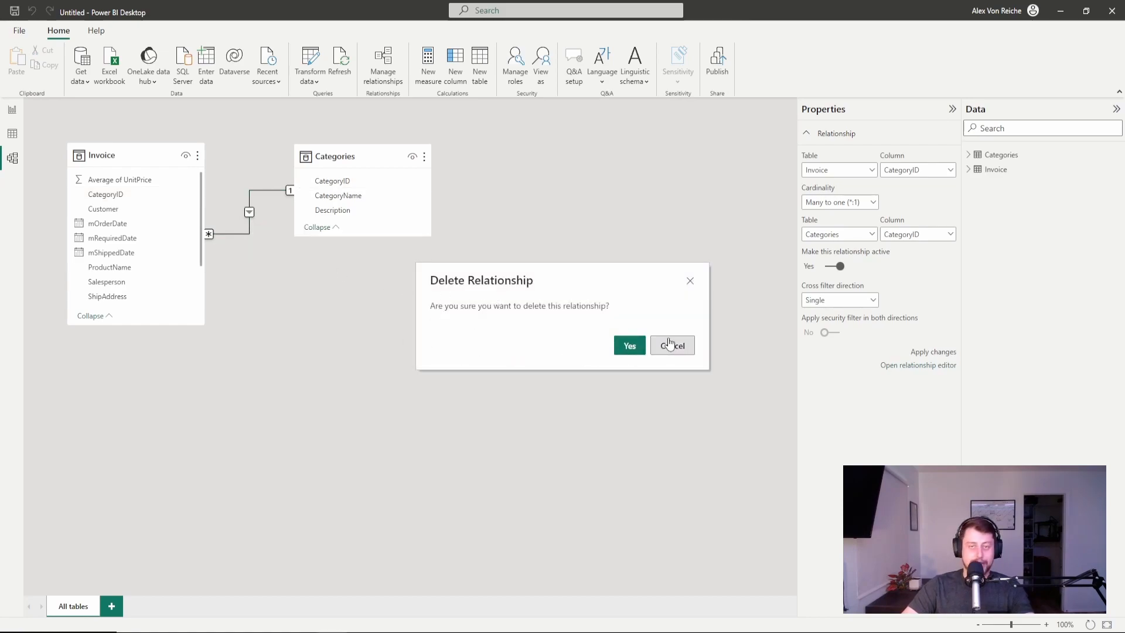
click(637, 351)
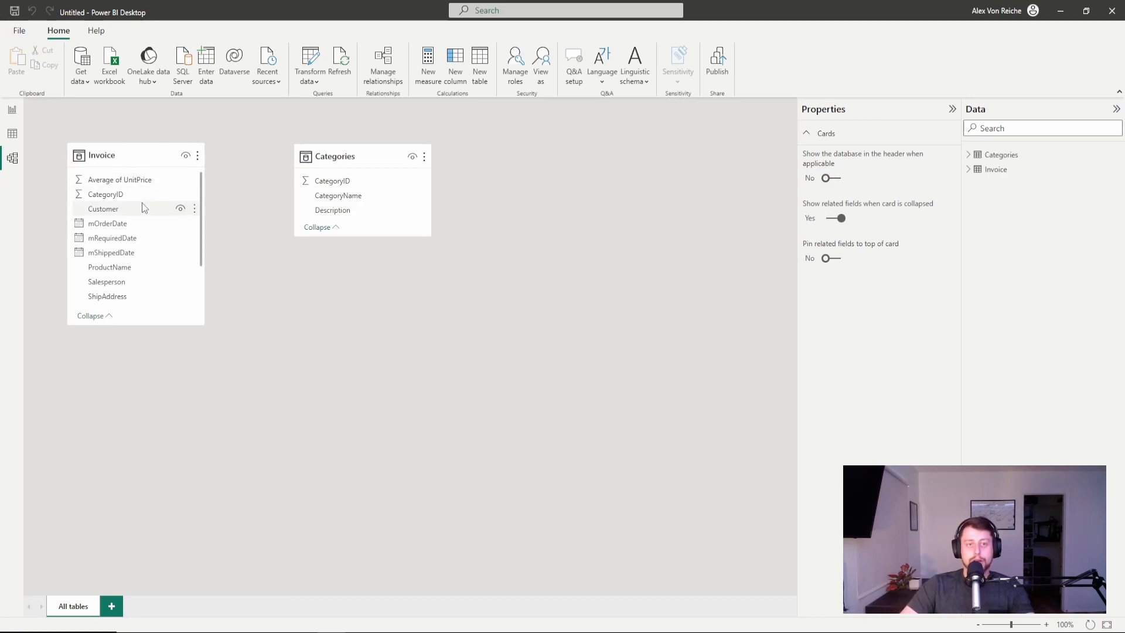
drag(136, 196, 331, 182)
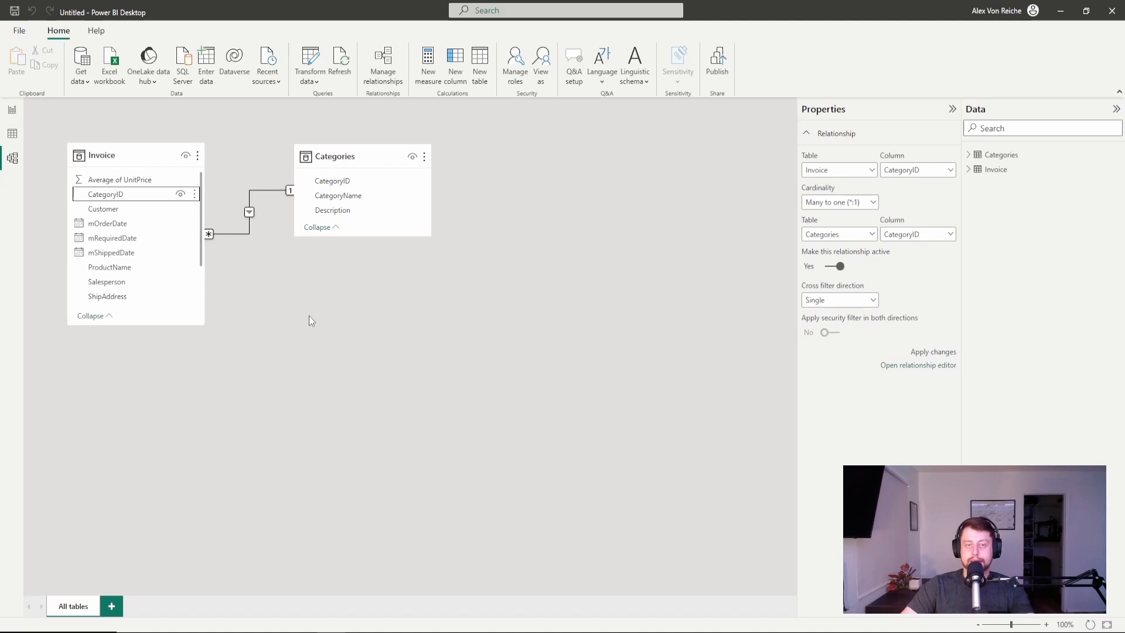
Review the cardinality options in the properties of the Invoice to Categories relationship, then close the relationship editor.
right_click(251, 232)
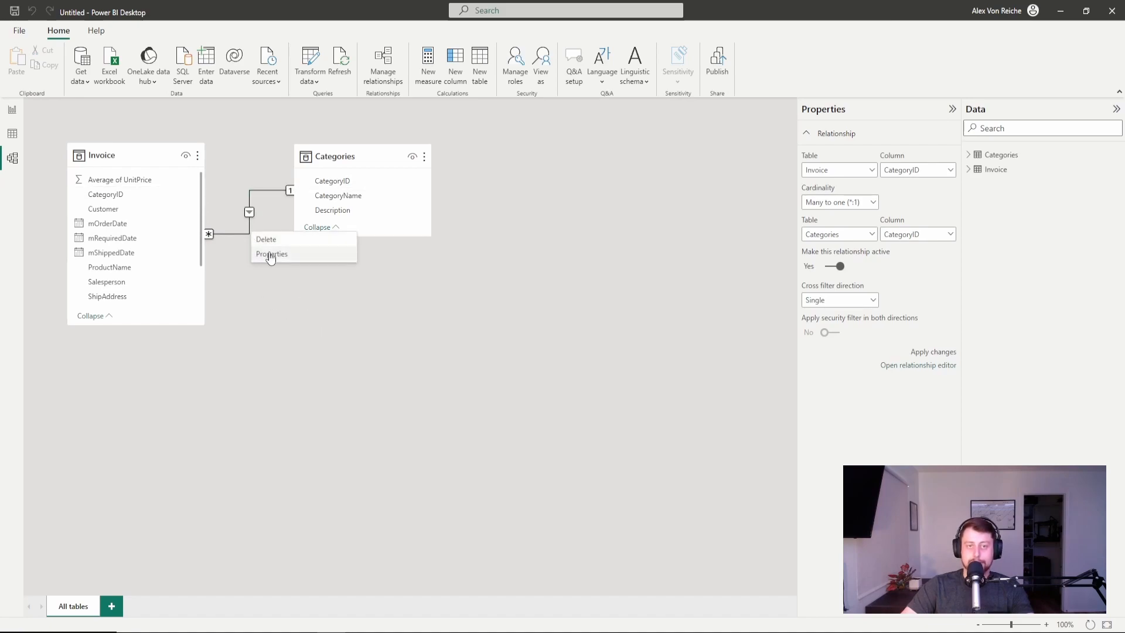
click(270, 254)
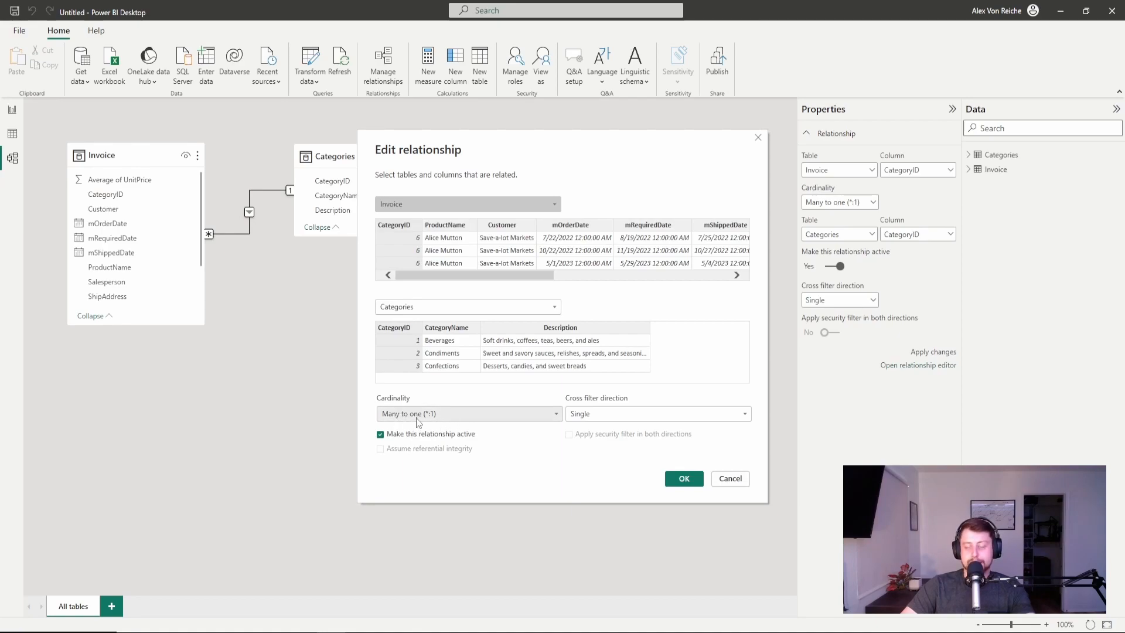
click(495, 415)
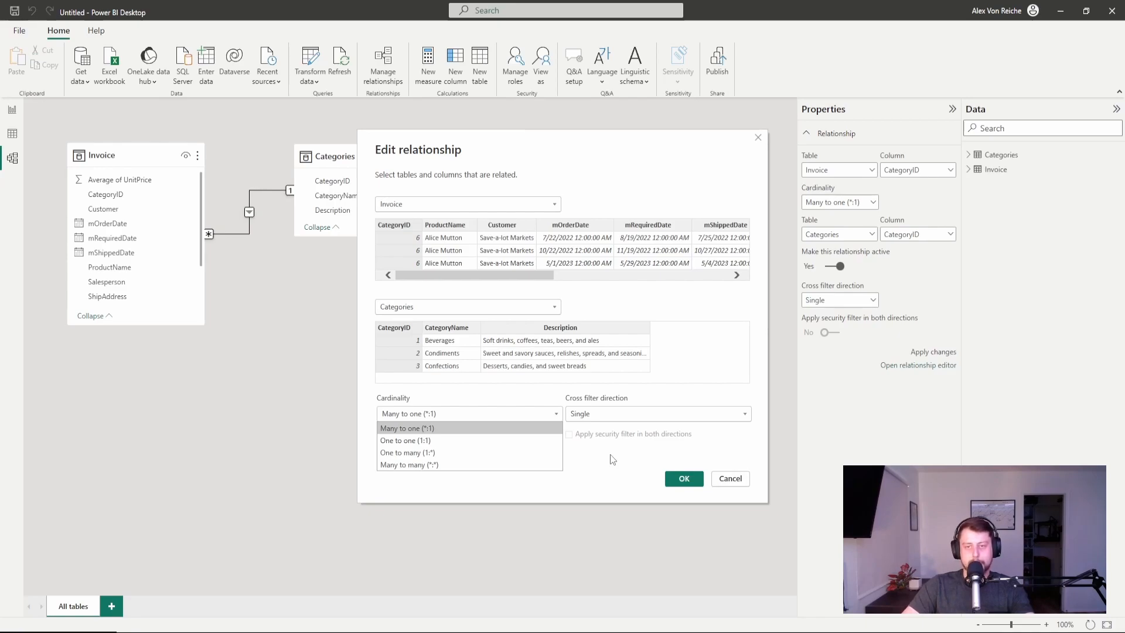
click(674, 478)
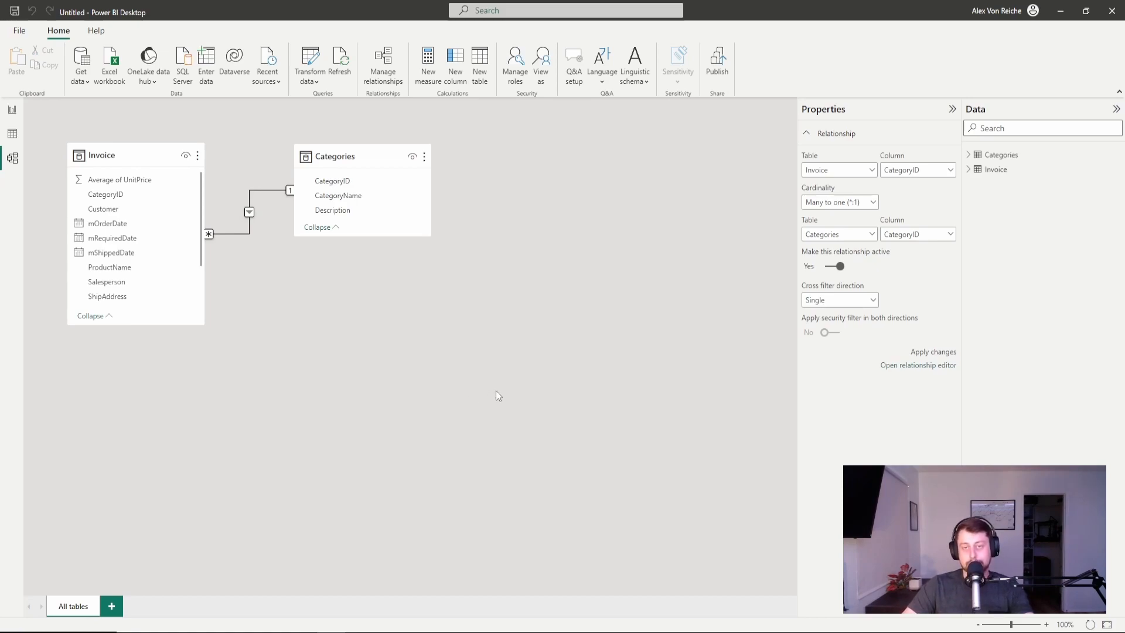
Open the Categories table's query in Power Query Editor and refresh its outdated data preview.
right_click(1024, 159)
click(963, 227)
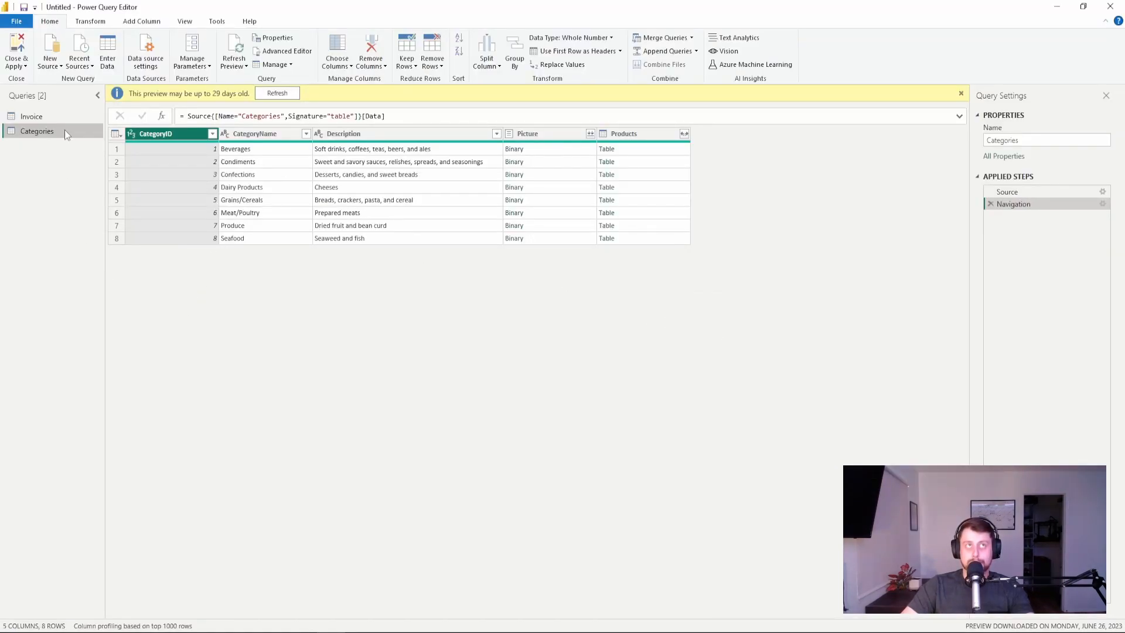
click(276, 93)
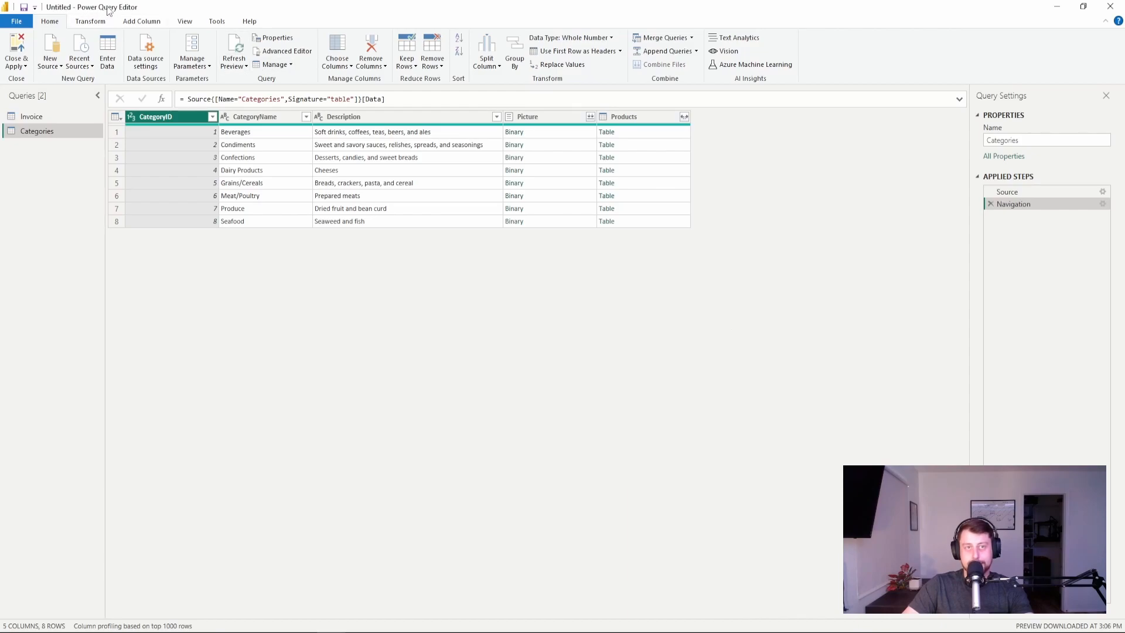
drag(192, 13, 647, 146)
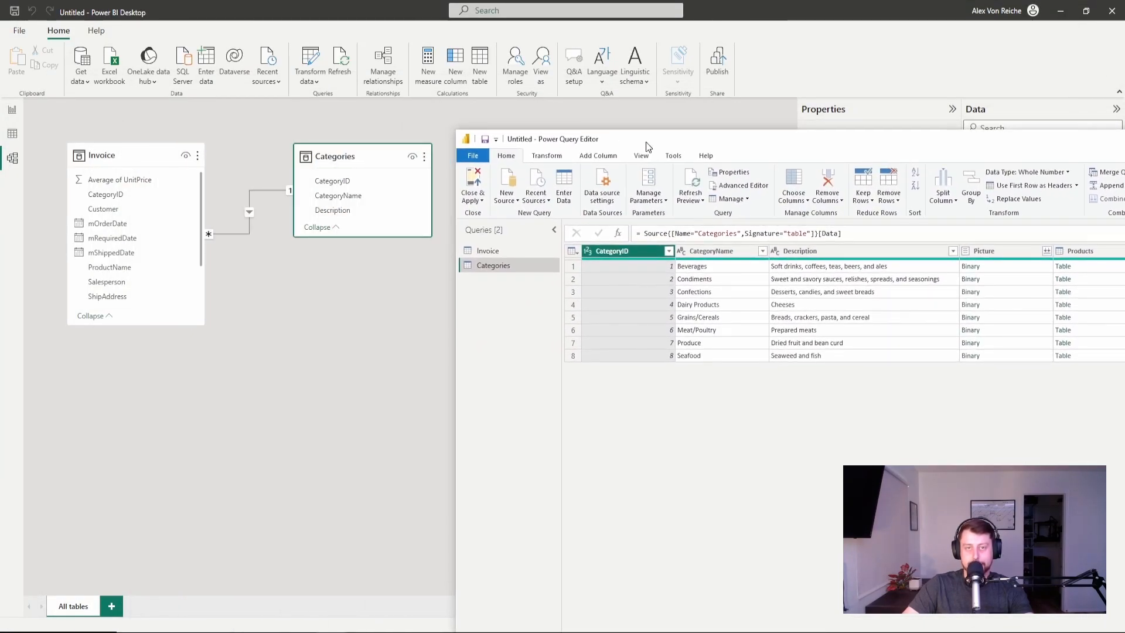
double_click(647, 146)
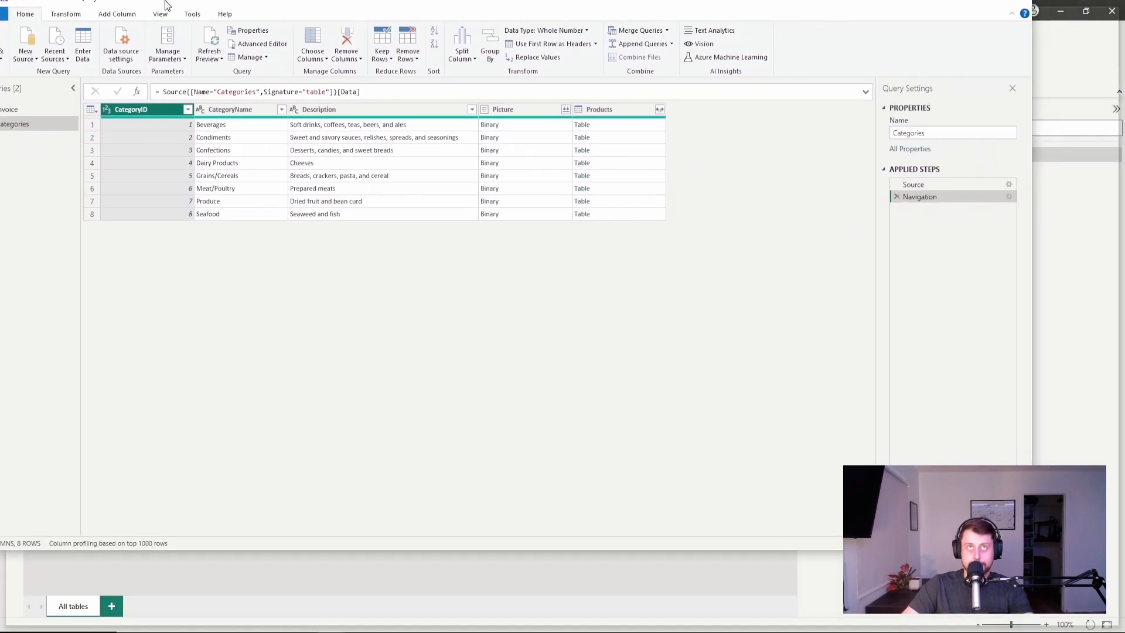
Open the Invoice query and rename its mOrderDate column to Order Date.
click(40, 116)
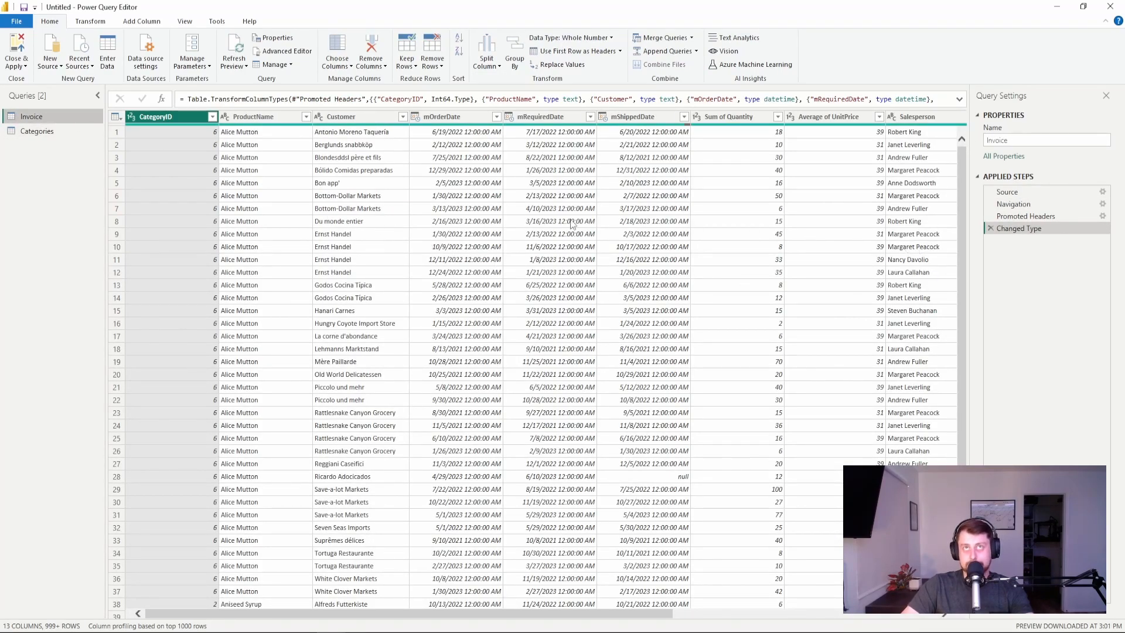
click(470, 115)
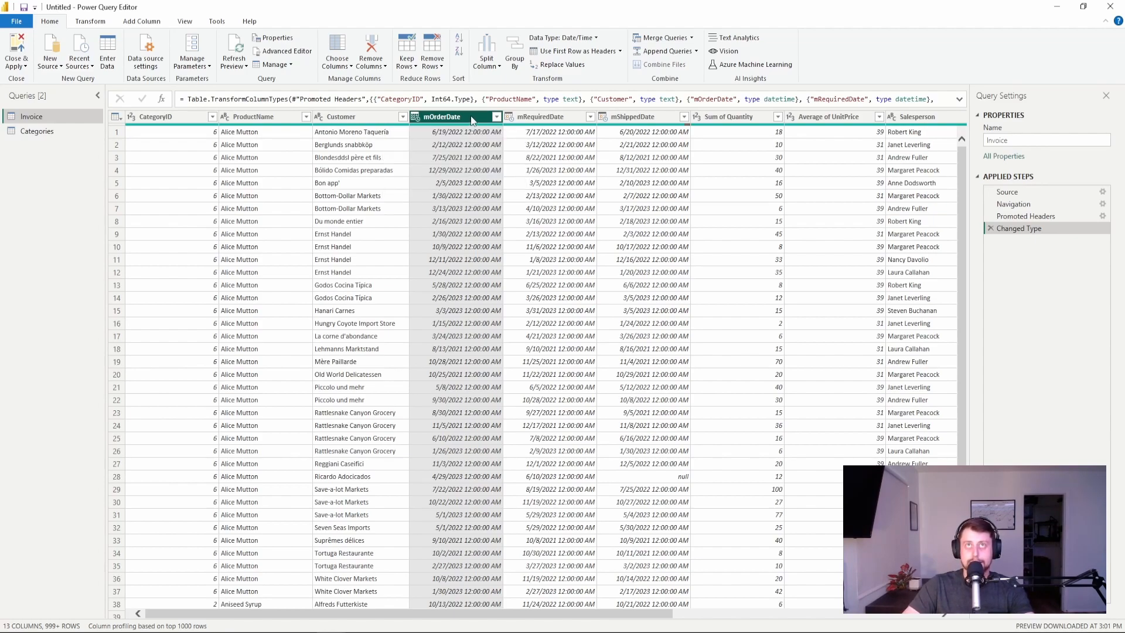
right_click(471, 116)
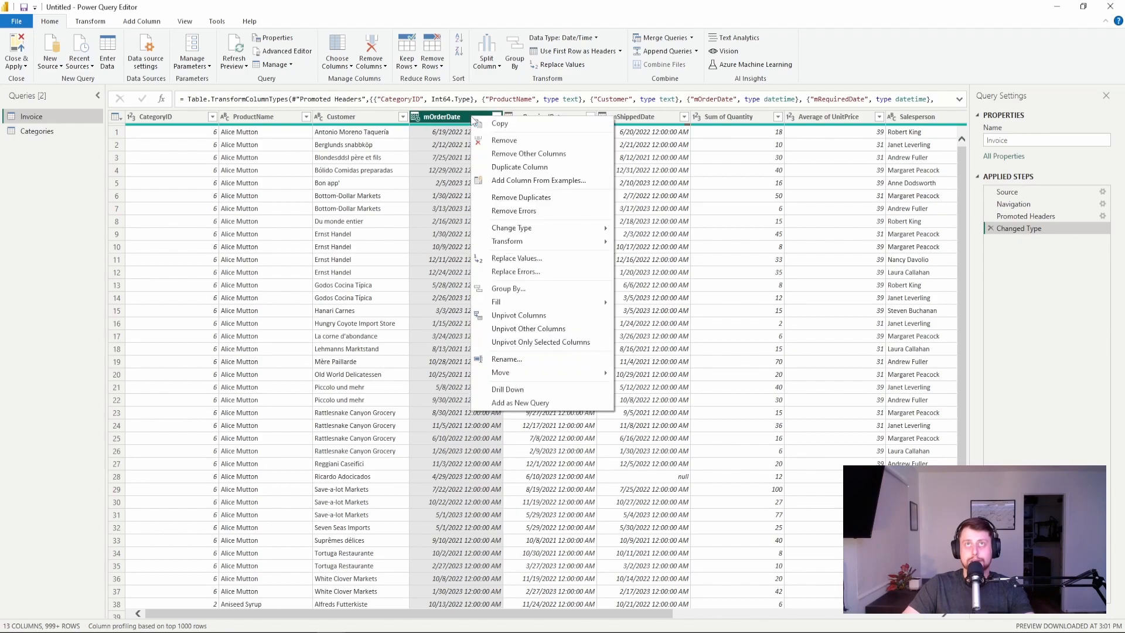
click(527, 362)
key(BackSpace)
text(Order DAt)
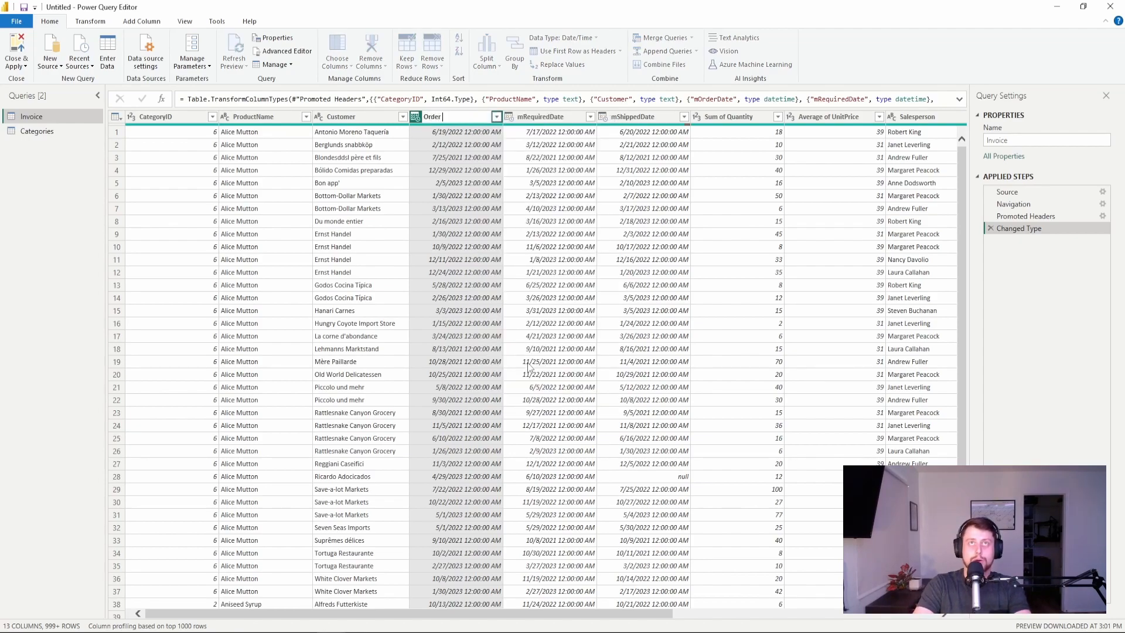
key(BackSpace)
key(BackSpace)
text(ate)
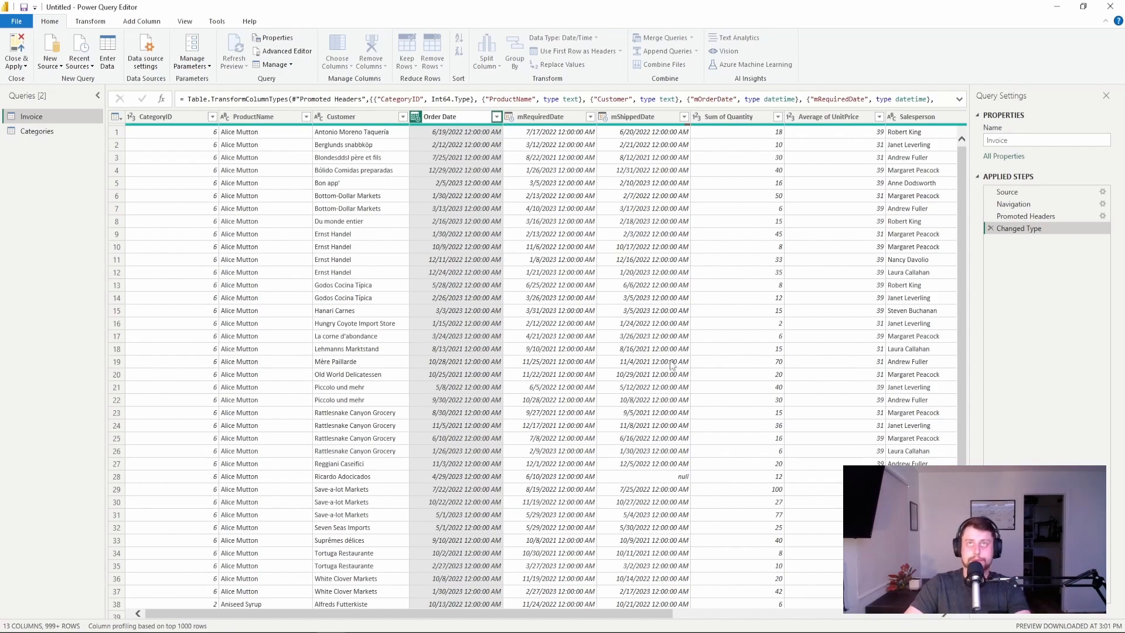
Rename the mRequiredDate column to Required Date.
click(557, 116)
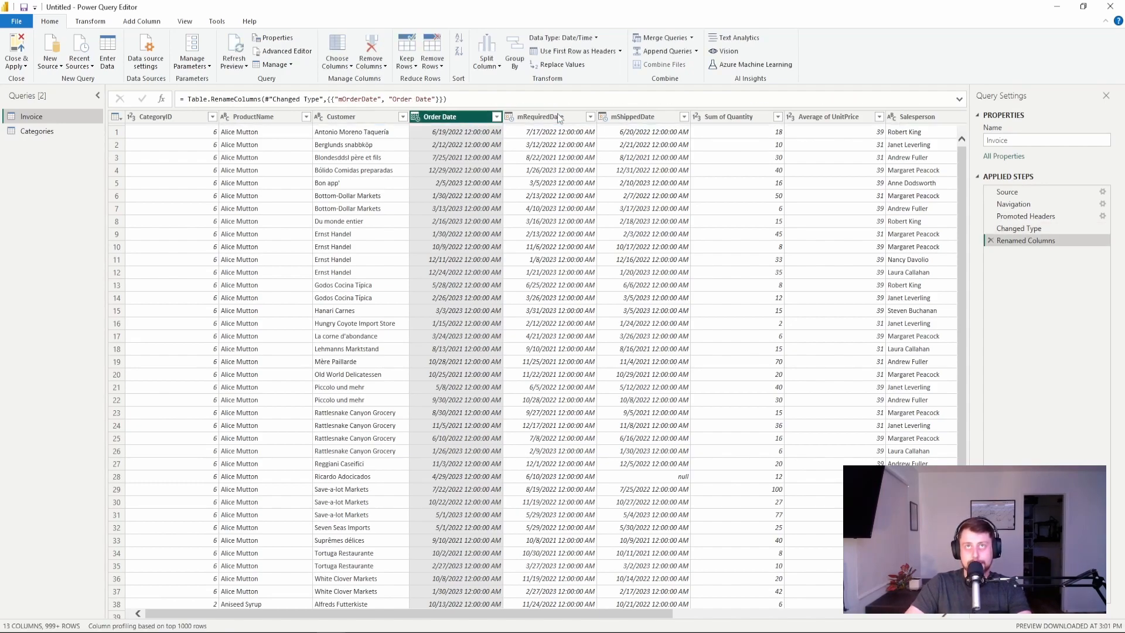
right_click(557, 116)
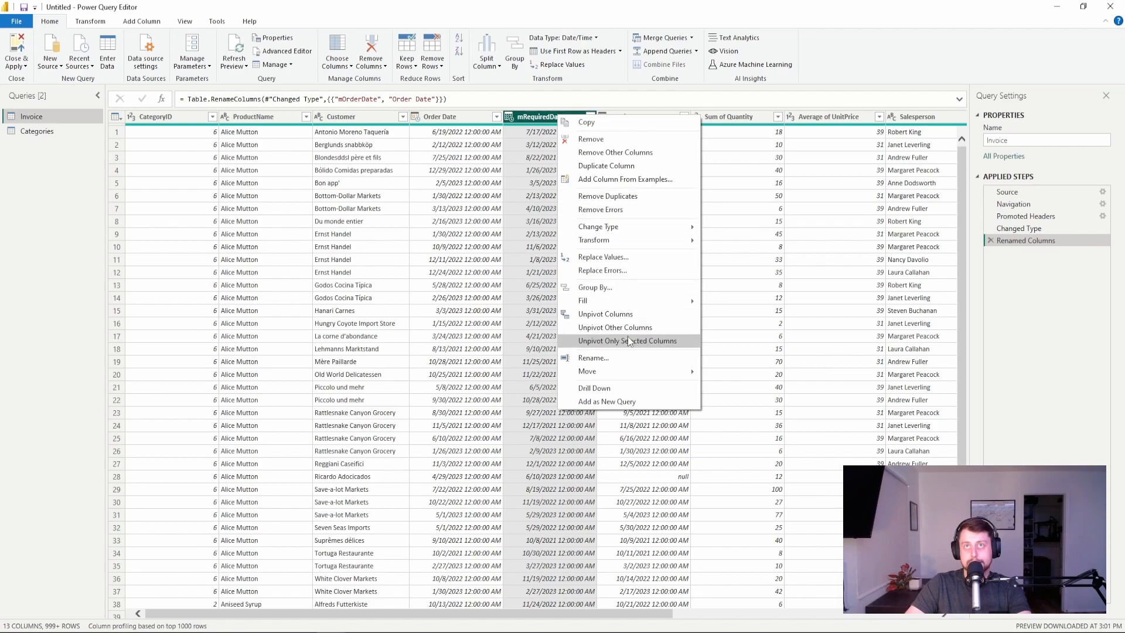
click(616, 359)
text(RequiredDate)
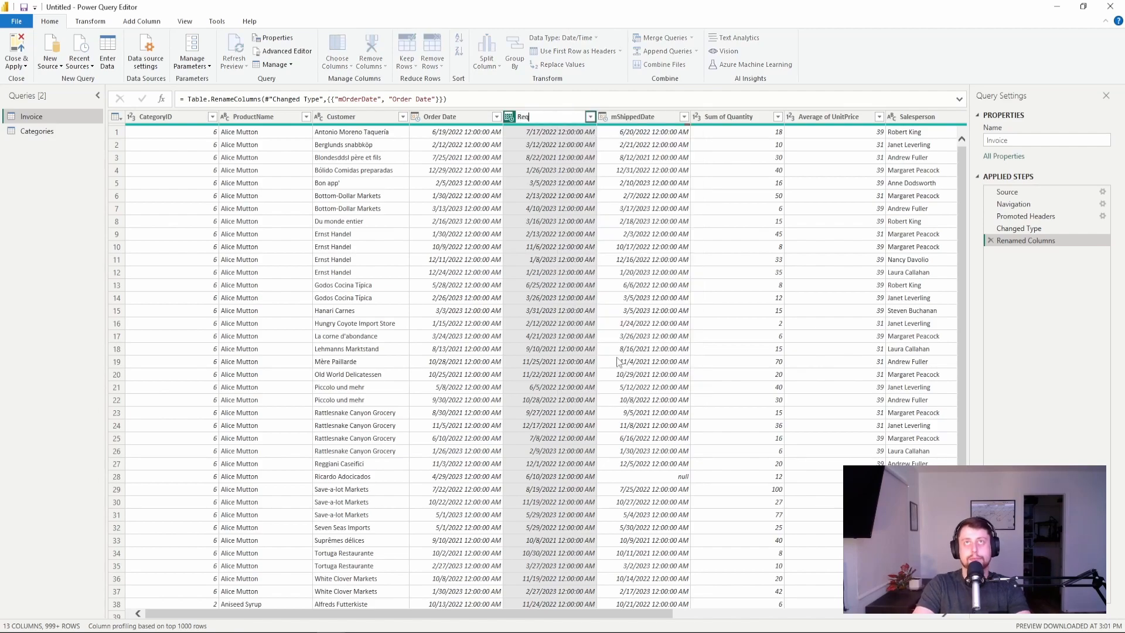
key(Return)
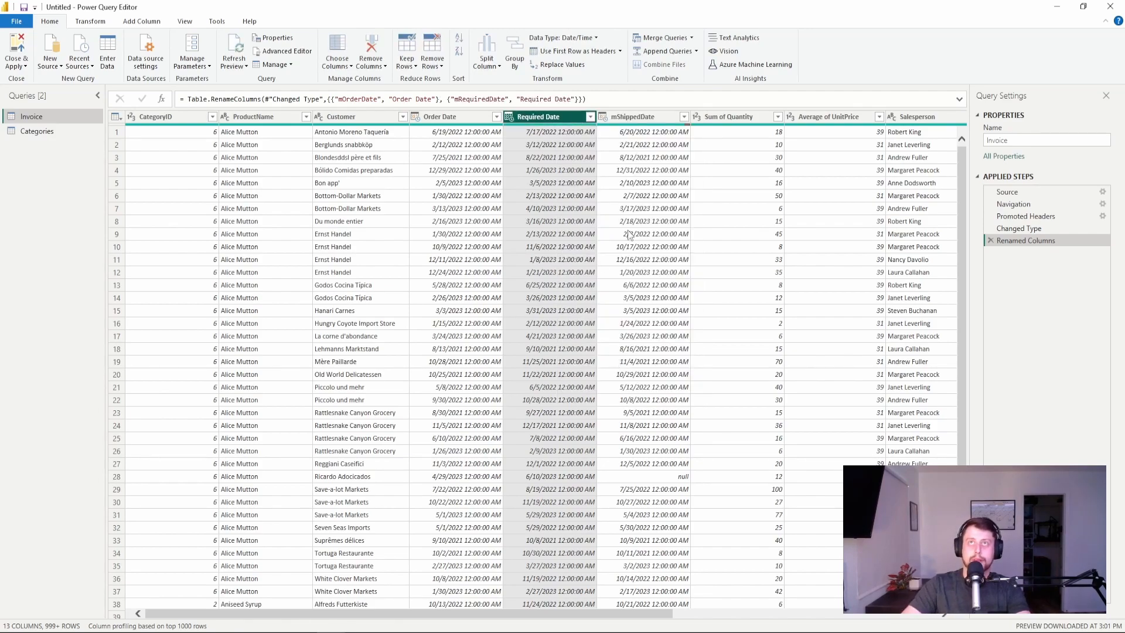
Rename the mShippedDate column to Shipped Date.
click(640, 117)
right_click(643, 118)
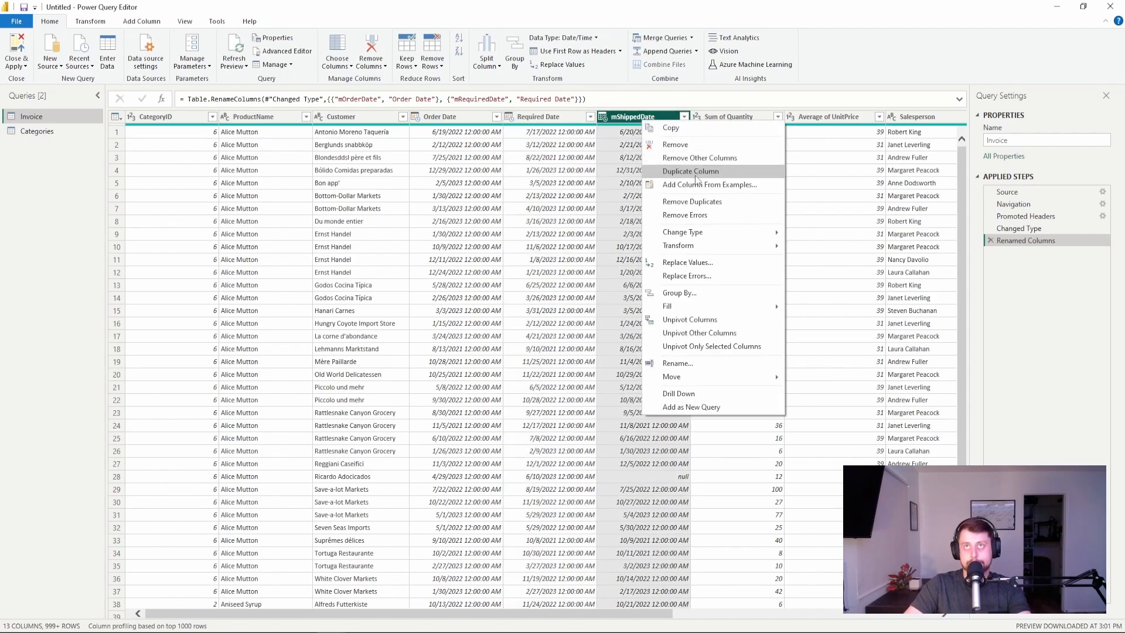
click(685, 363)
key(Home)
text(Shipp)
key(Delete)
key(Delete)
key(Delete)
key(Delete)
key(Delete)
key(Delete)
key(Right)
key(Right)
key(Return)
Start a new conditional column in the Invoice query and name it isNA.
scroll(632, 276, right, 5)
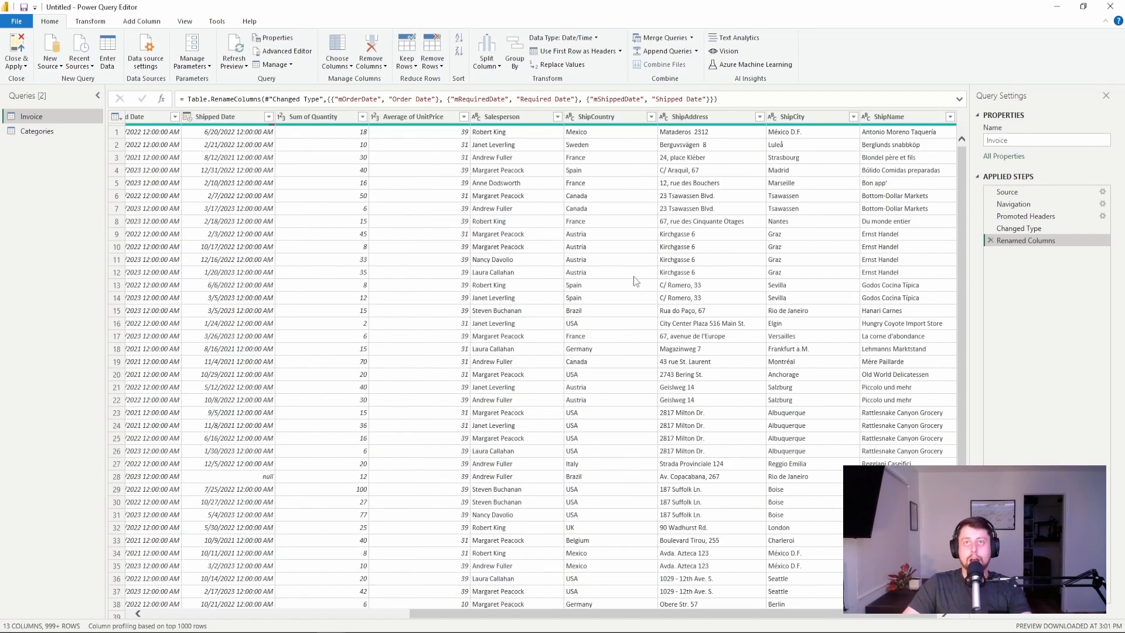
click(613, 116)
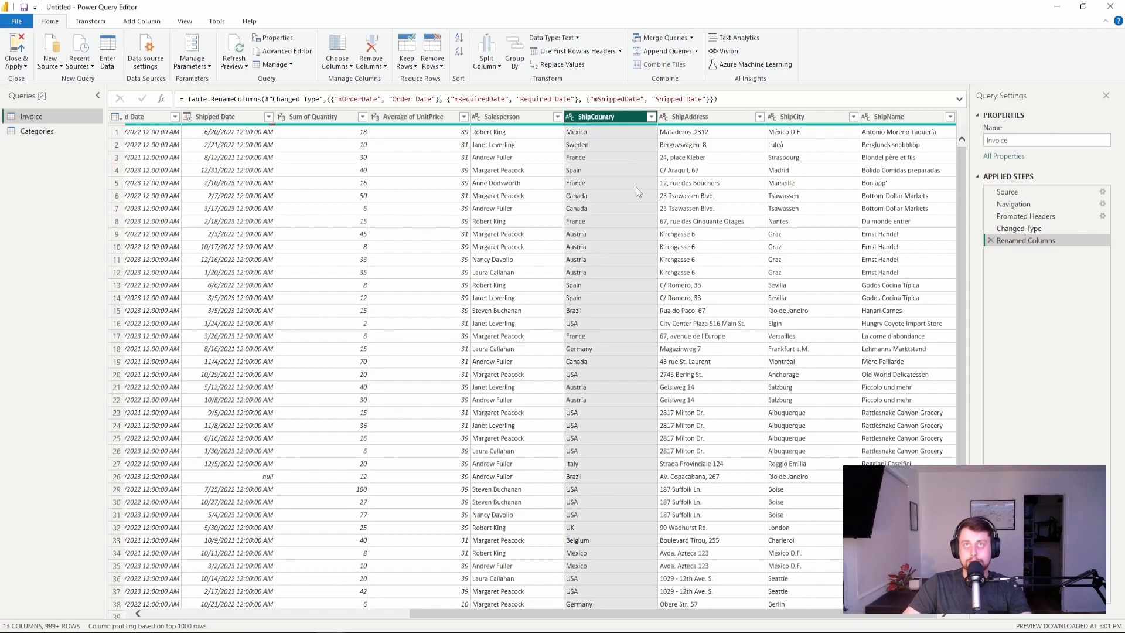
mouse_move(631, 126)
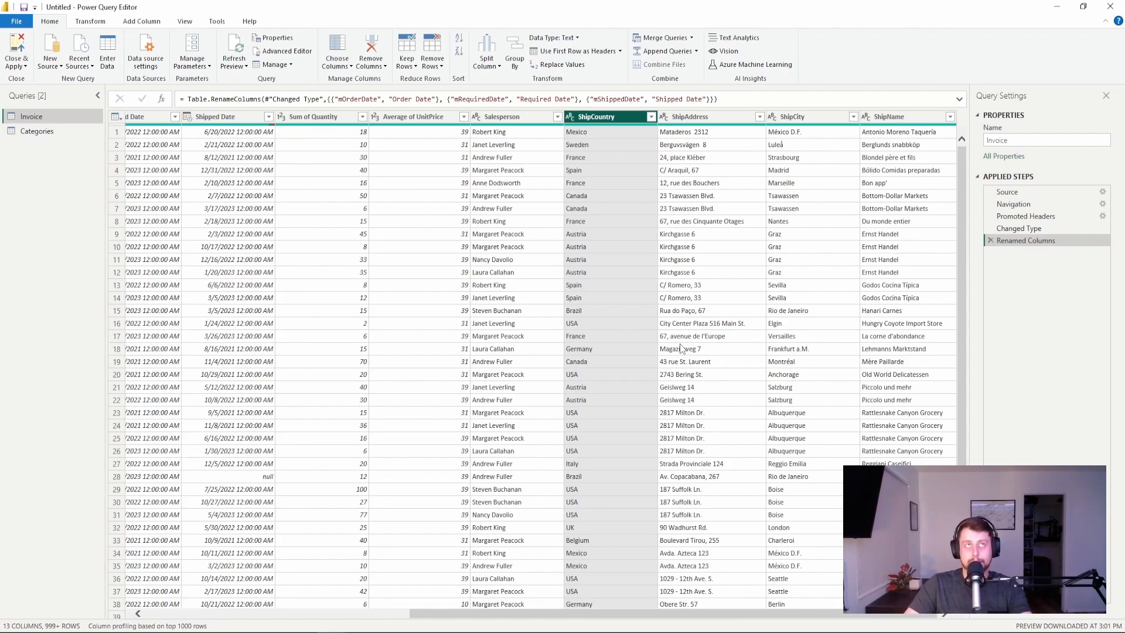
click(144, 25)
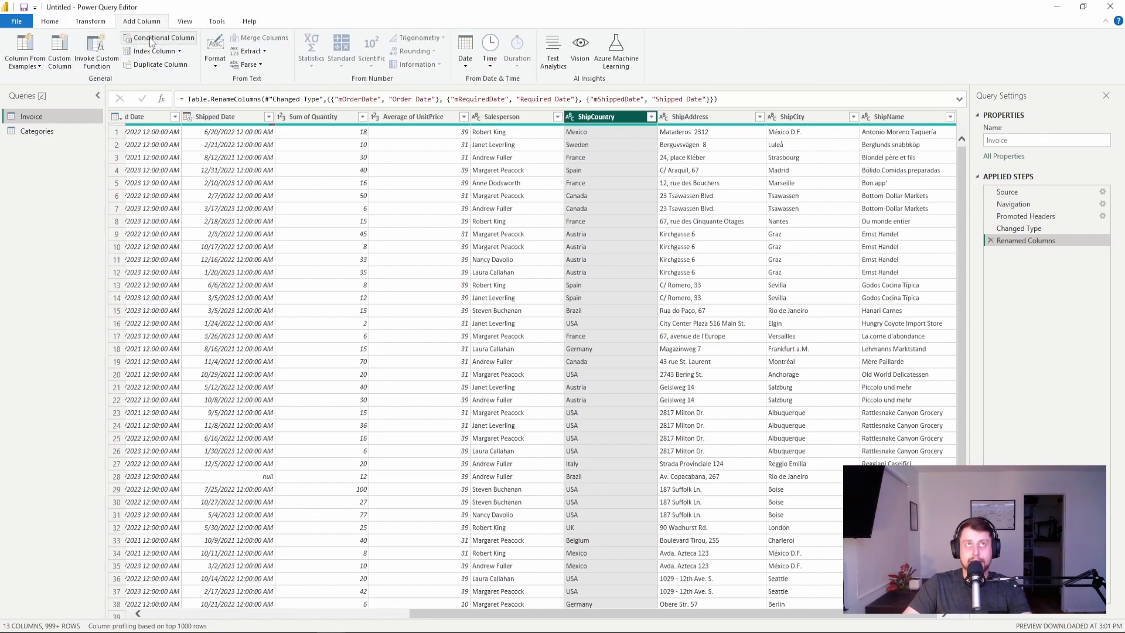
click(151, 39)
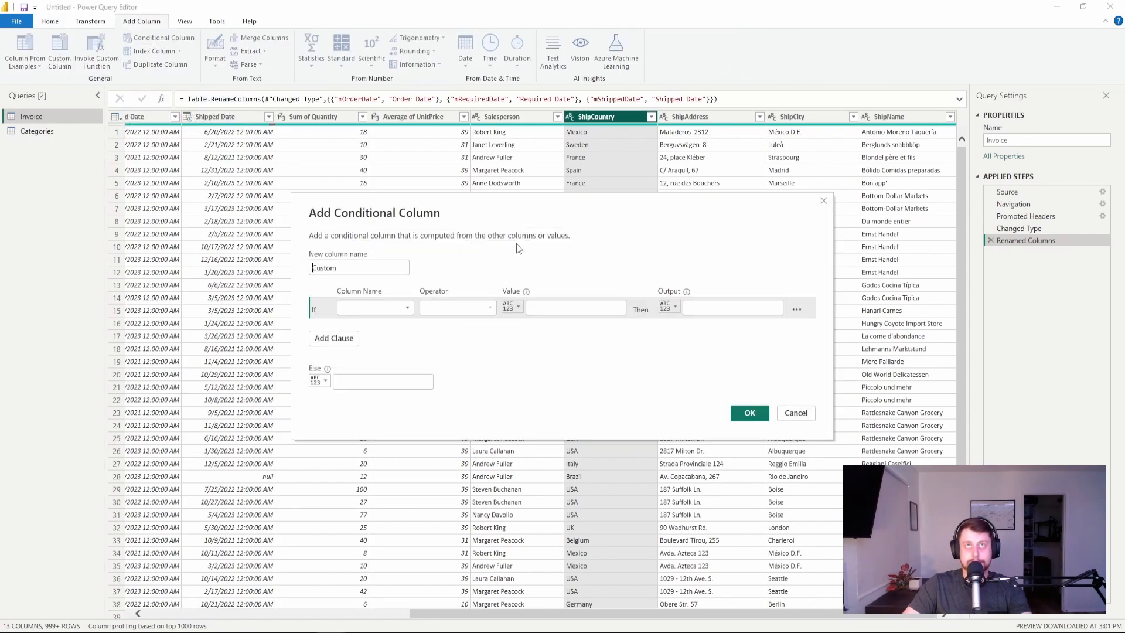
double_click(352, 266)
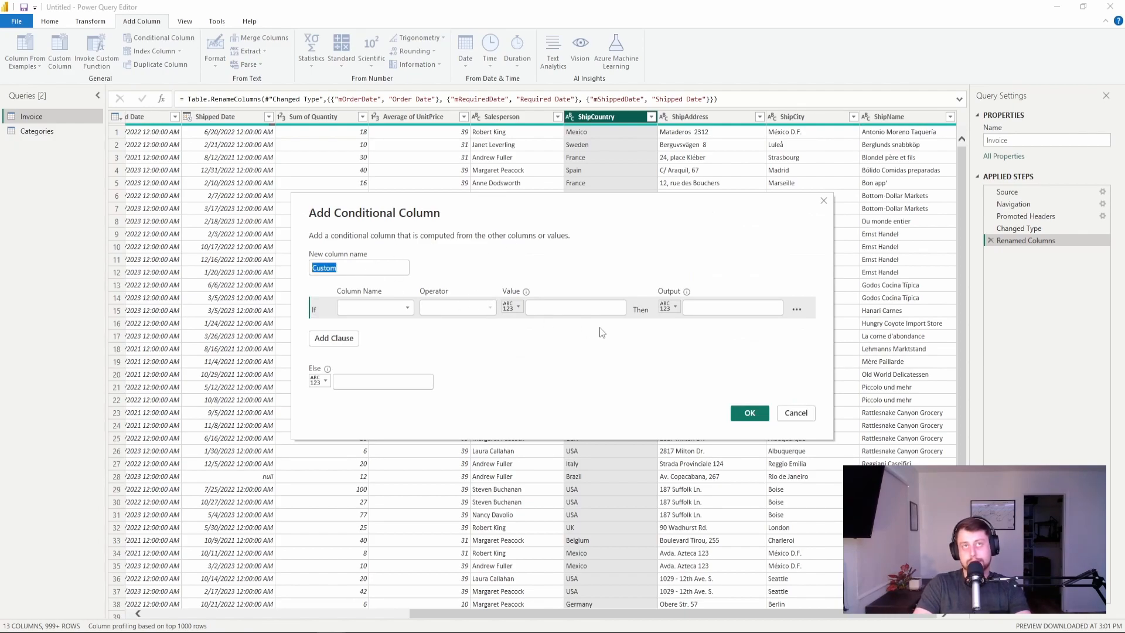
text(isN)
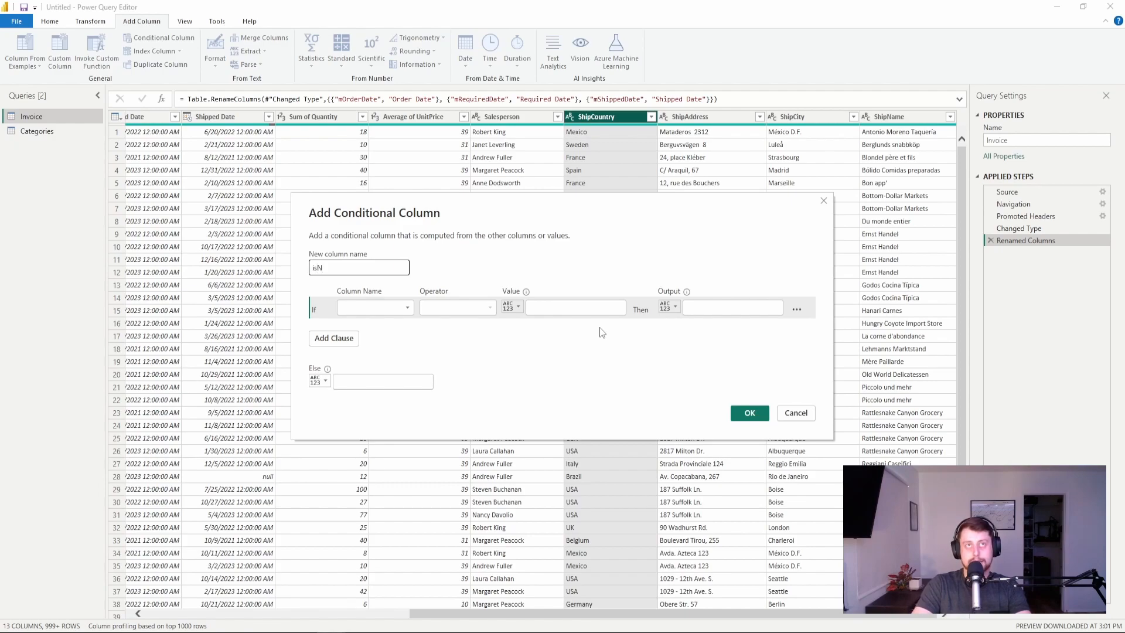
text(A)
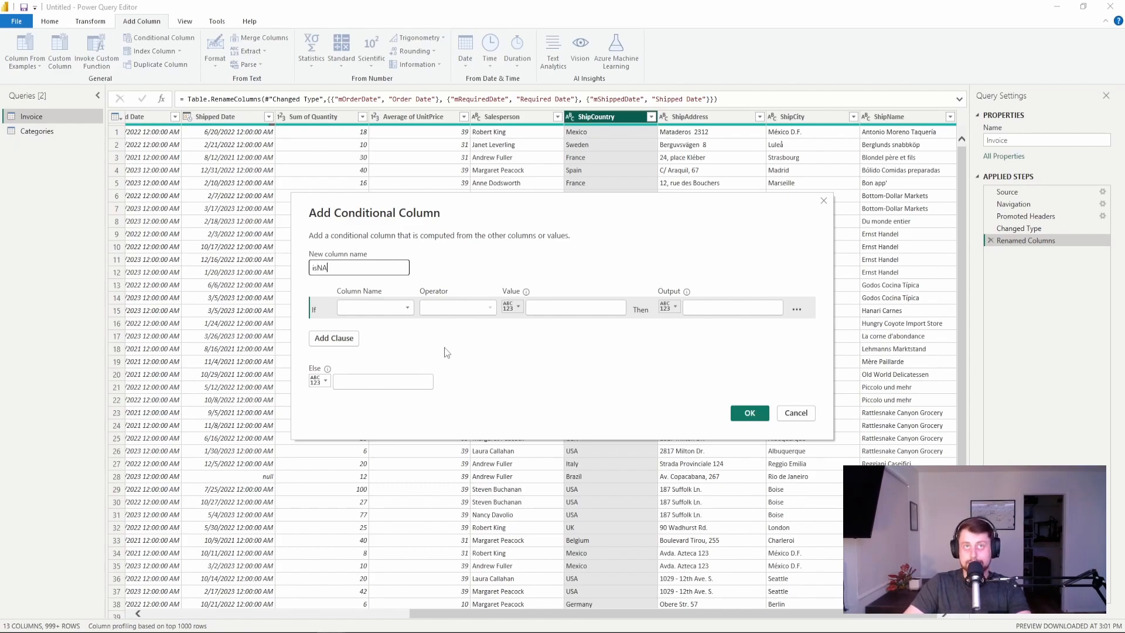
Define the first condition of the isNA column as ShipCountry equals USA.
click(405, 309)
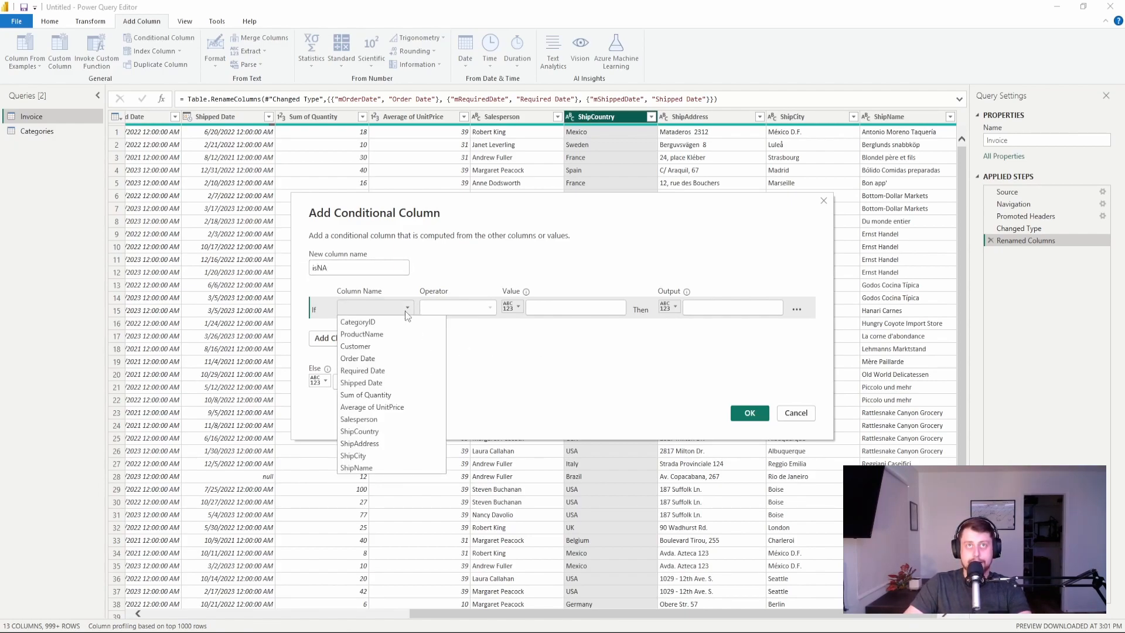
click(396, 431)
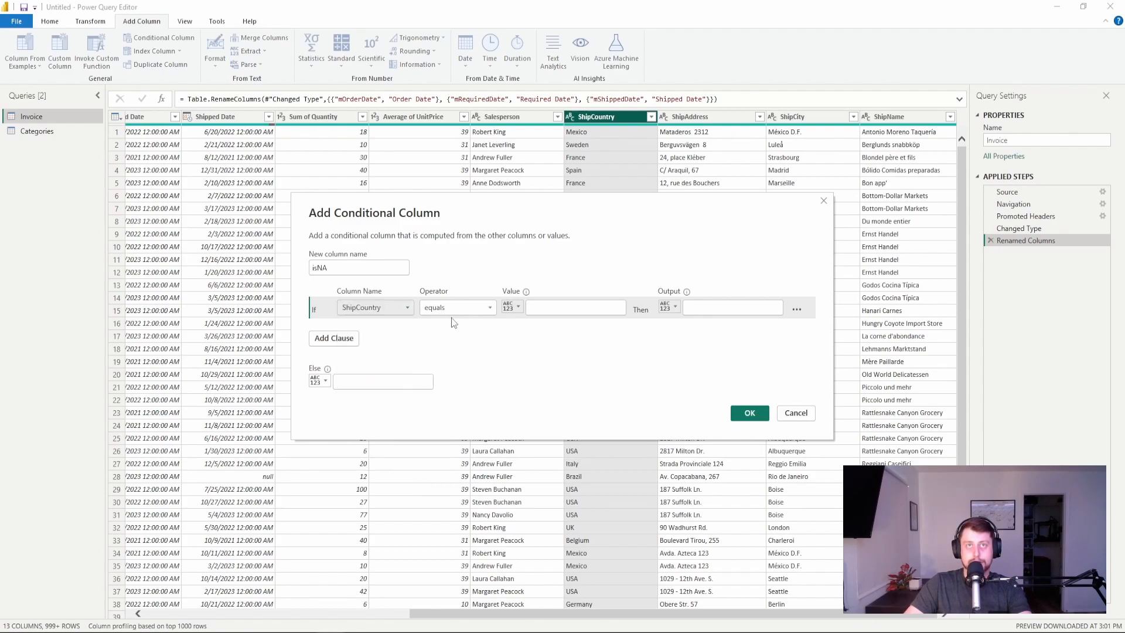
click(560, 314)
text(USA)
Add two else-if clauses, one testing ShipCountry equals Canada and one testing ShipCountry equals Mexico.
click(335, 341)
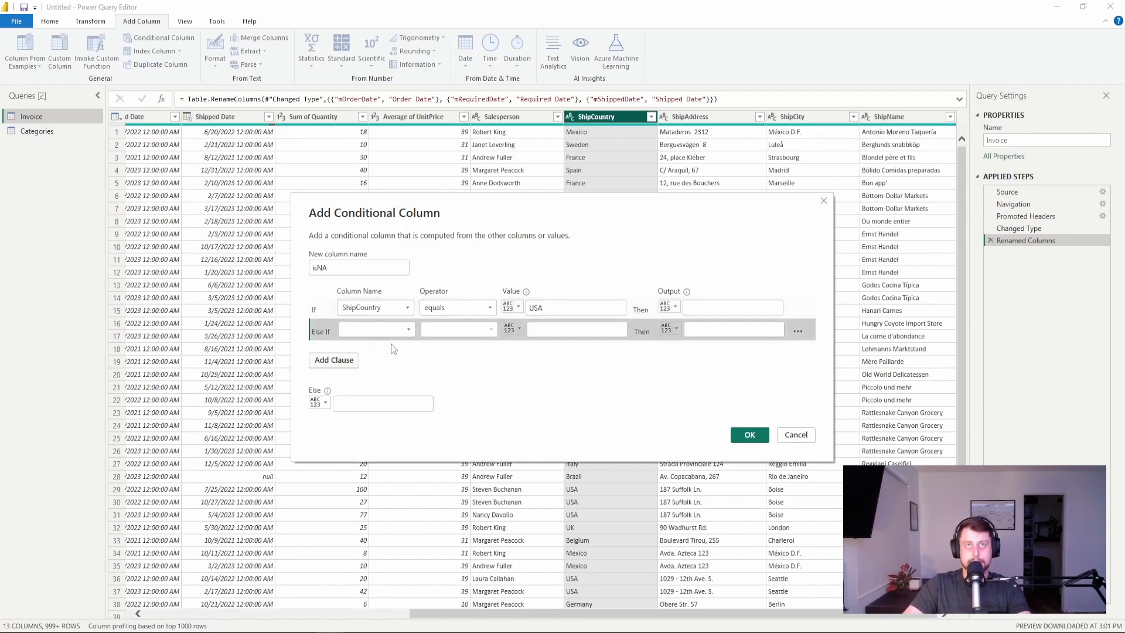
click(395, 328)
click(360, 452)
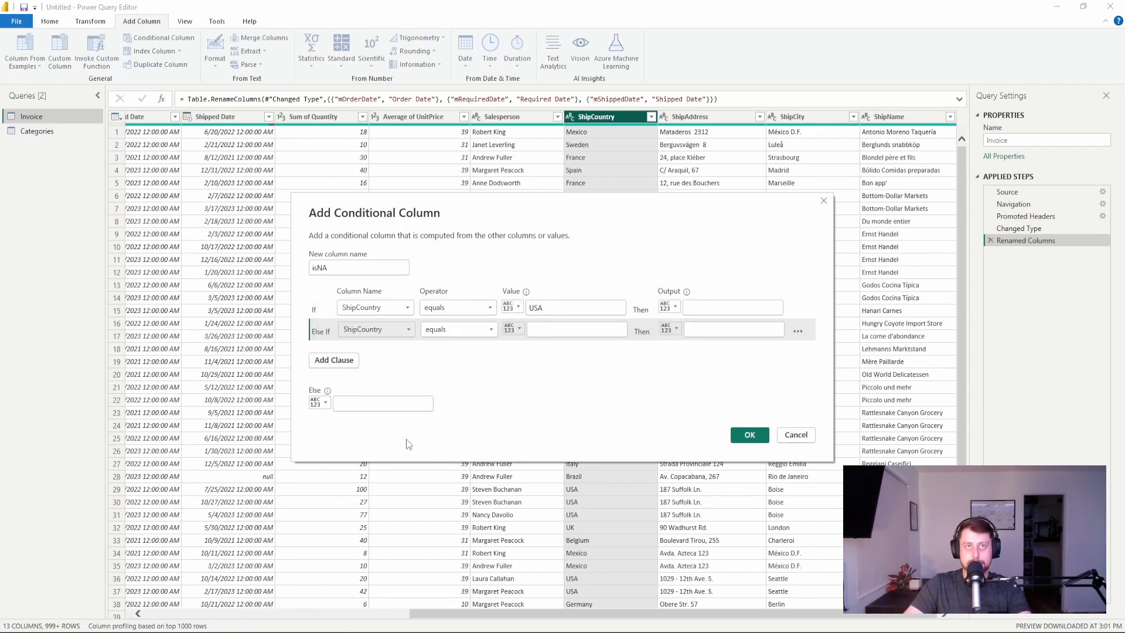
click(571, 329)
text(Canada)
click(316, 360)
click(580, 350)
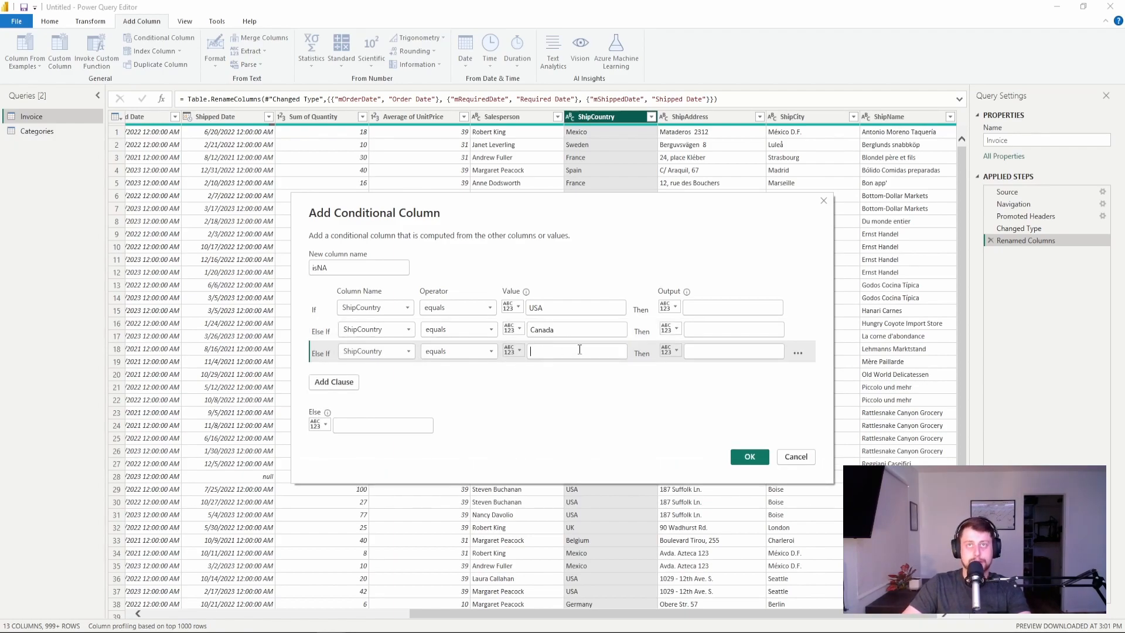
text(Mexico)
Set the output of the USA, Canada and Mexico clauses to North America.
click(719, 307)
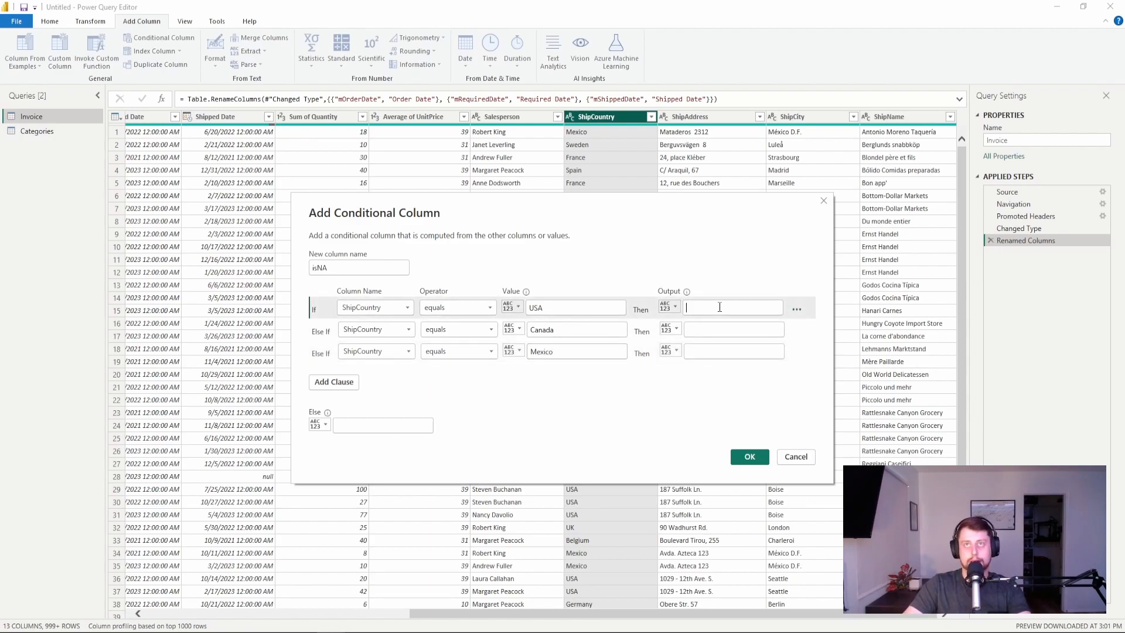
text(North America)
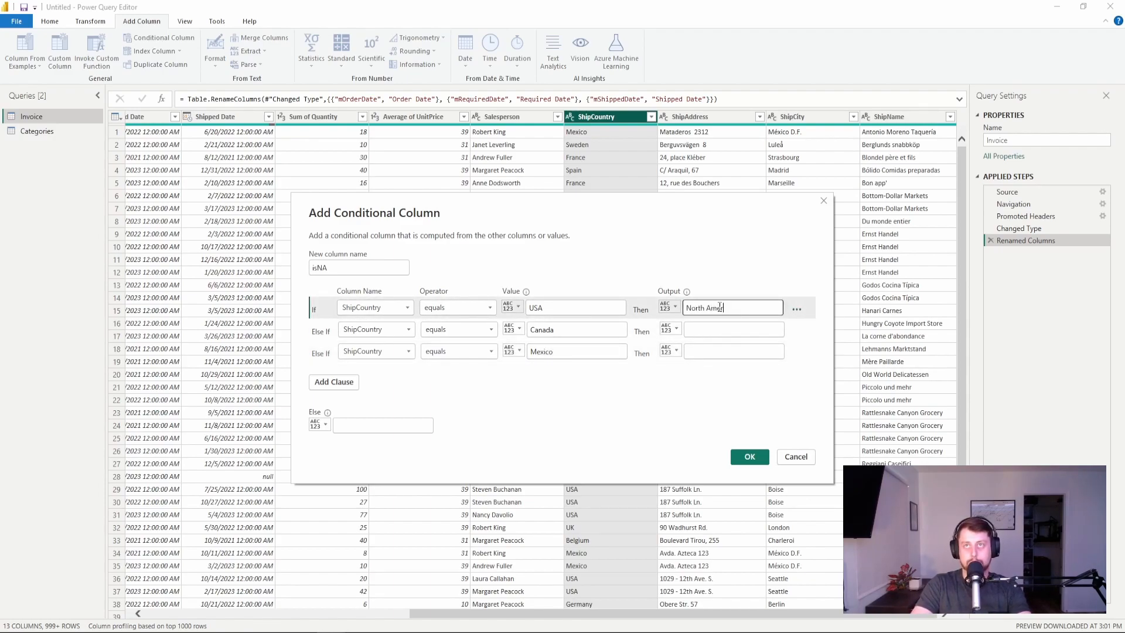
click(712, 330)
text(North America)
click(711, 351)
text(North America)
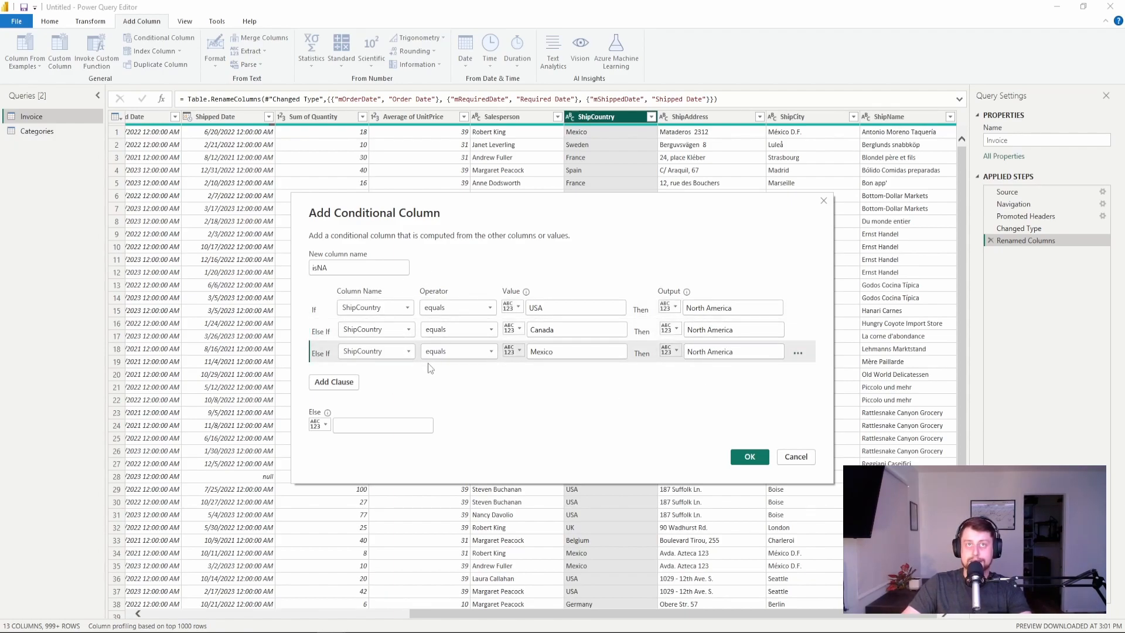
Set the Else output to Other and create the conditional column.
click(376, 426)
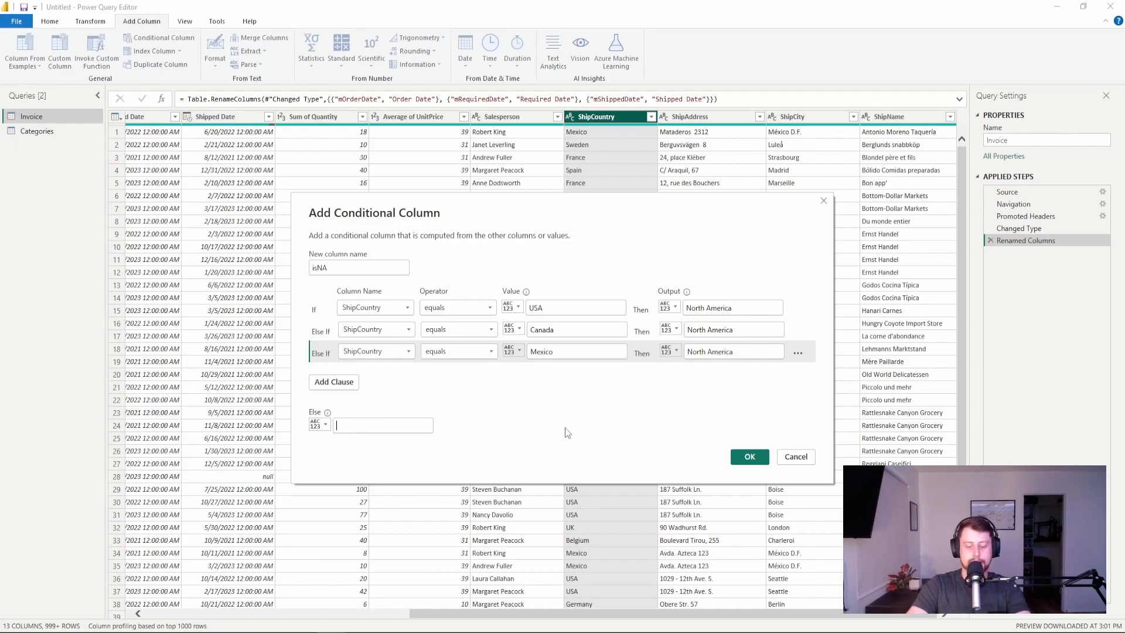
text(Other)
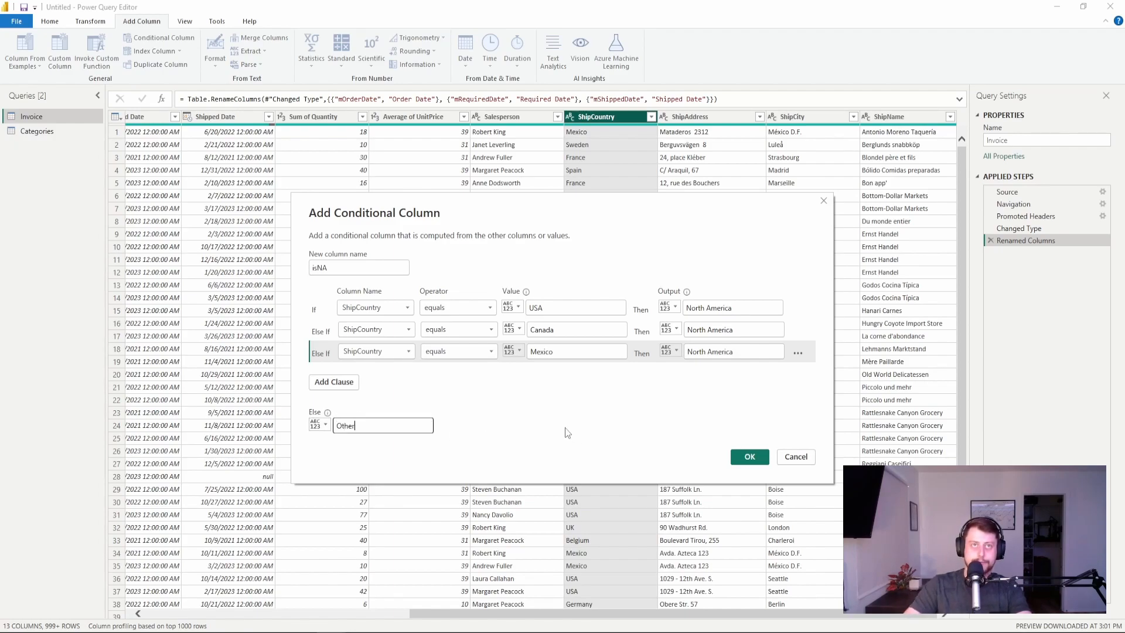
click(753, 456)
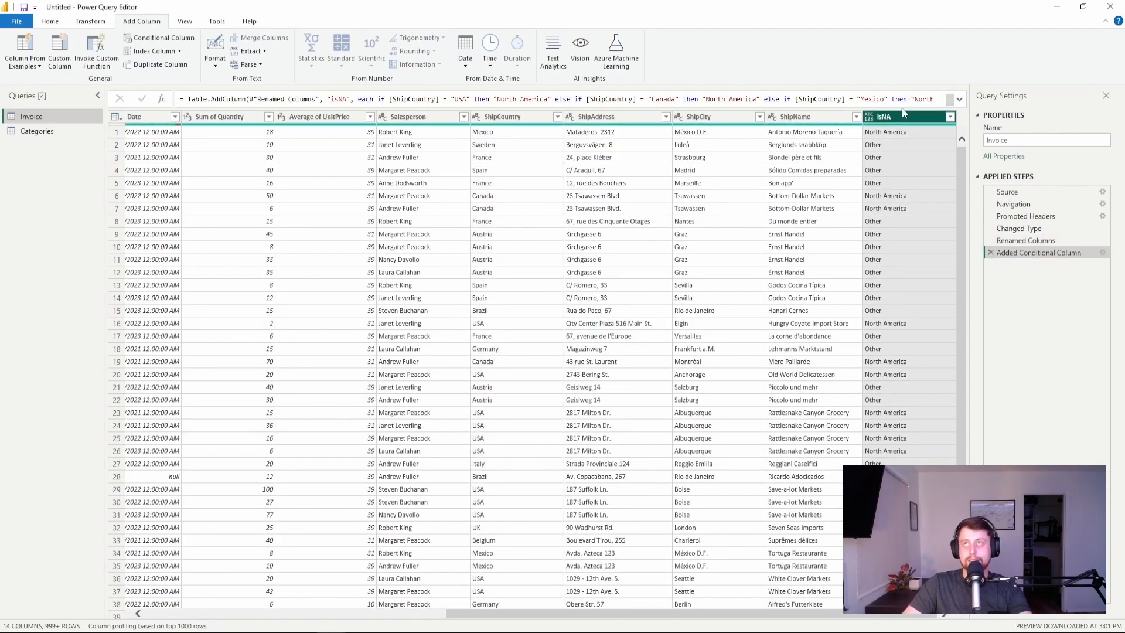
Filter the isNA column to exclude Other and keep only the North America rows, then look through the filtered rows.
click(950, 117)
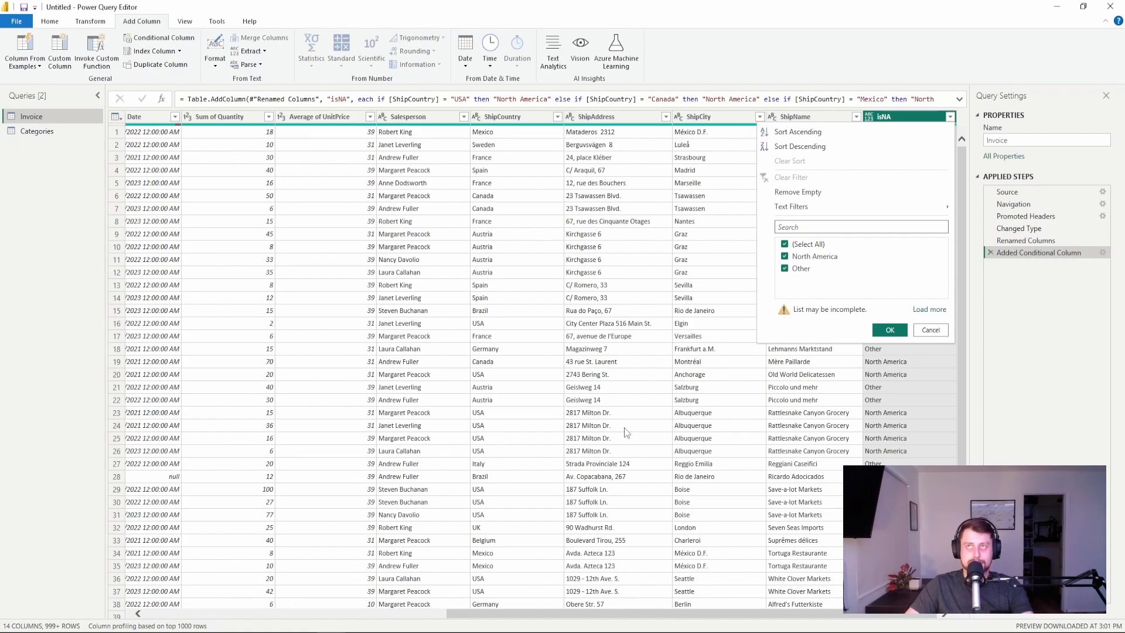
click(888, 329)
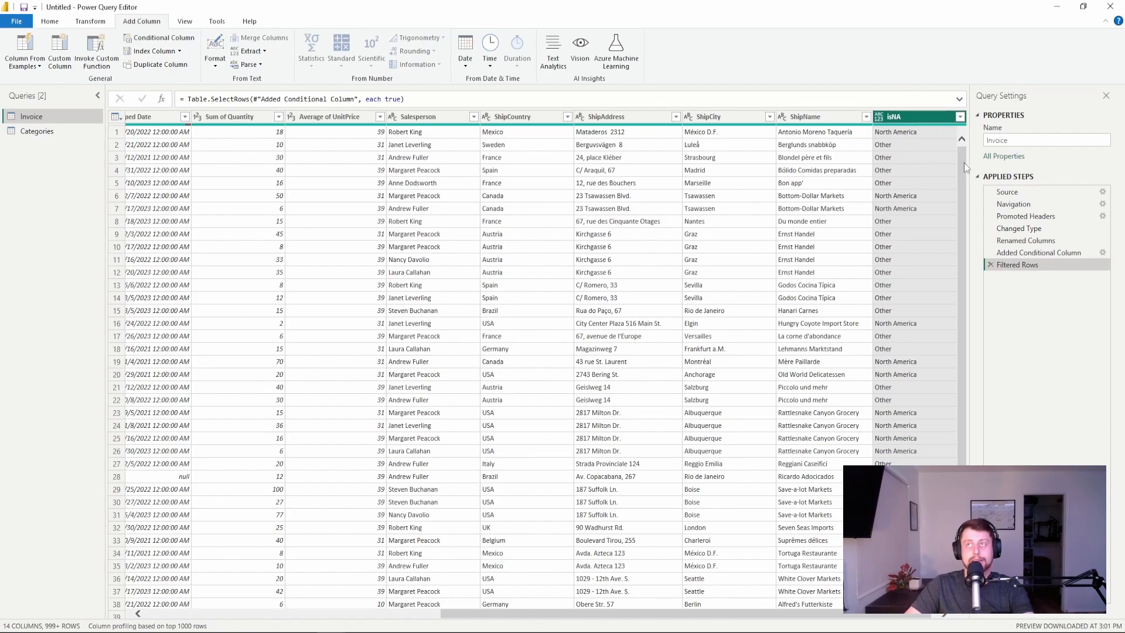
click(959, 117)
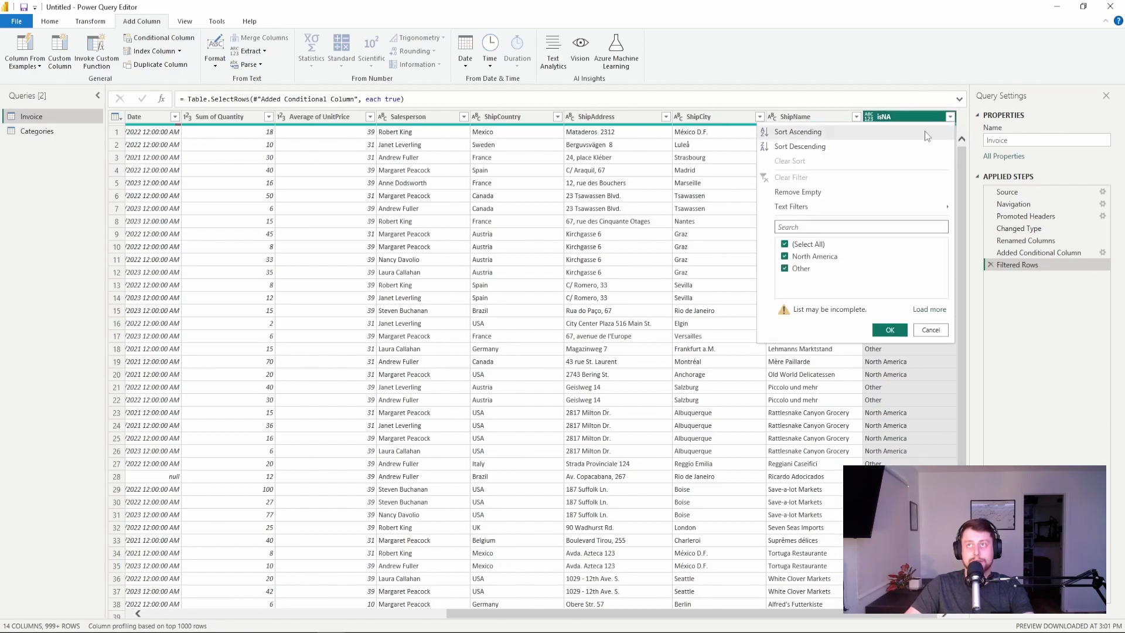
click(787, 268)
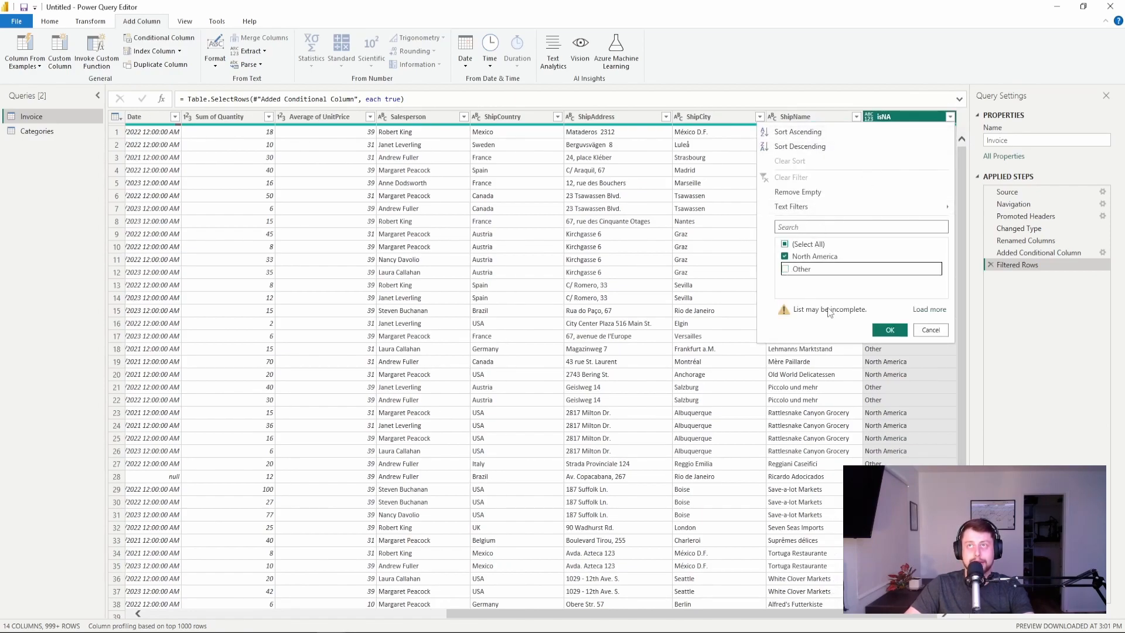
click(889, 329)
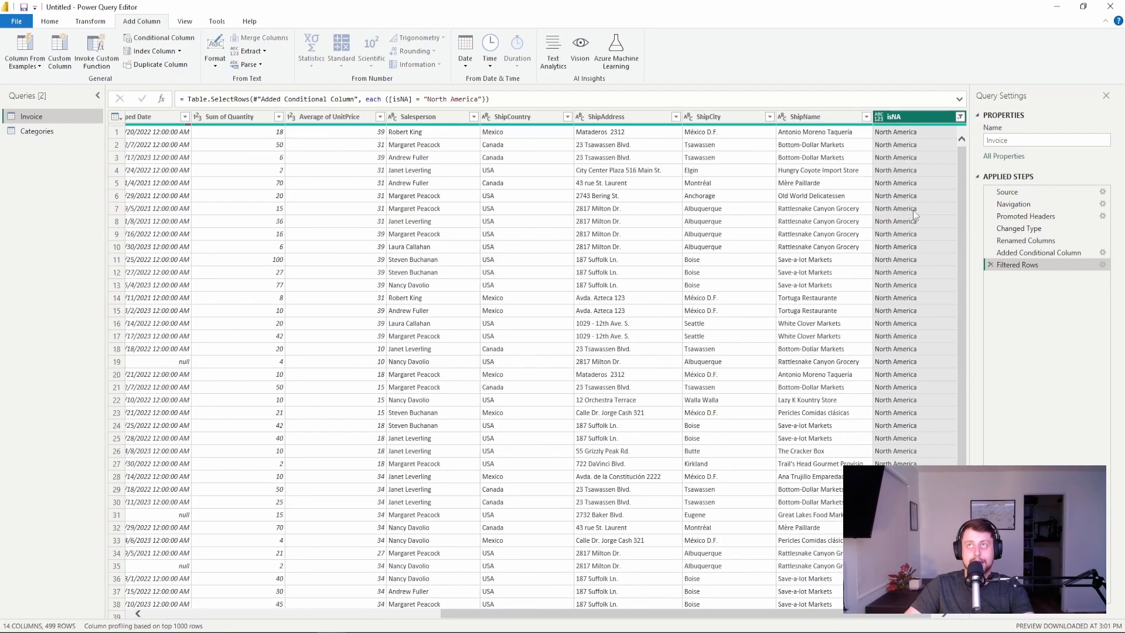
scroll(932, 215, down, 10)
scroll(944, 214, up, 10)
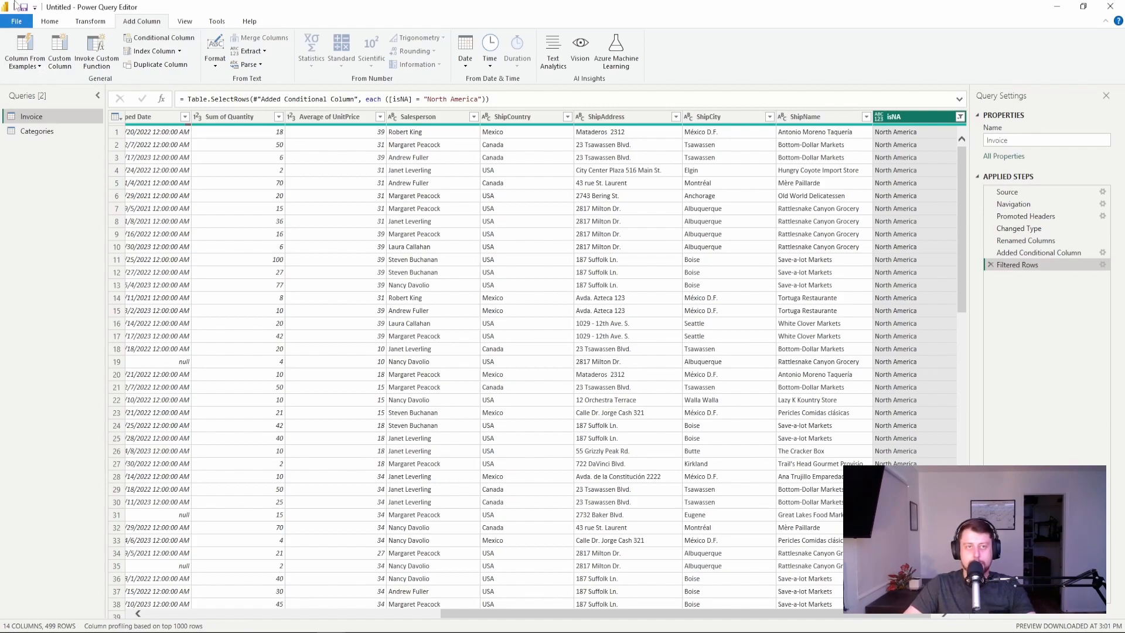
Review the Invoice query's generated M code in the Advanced Editor.
click(49, 21)
click(287, 51)
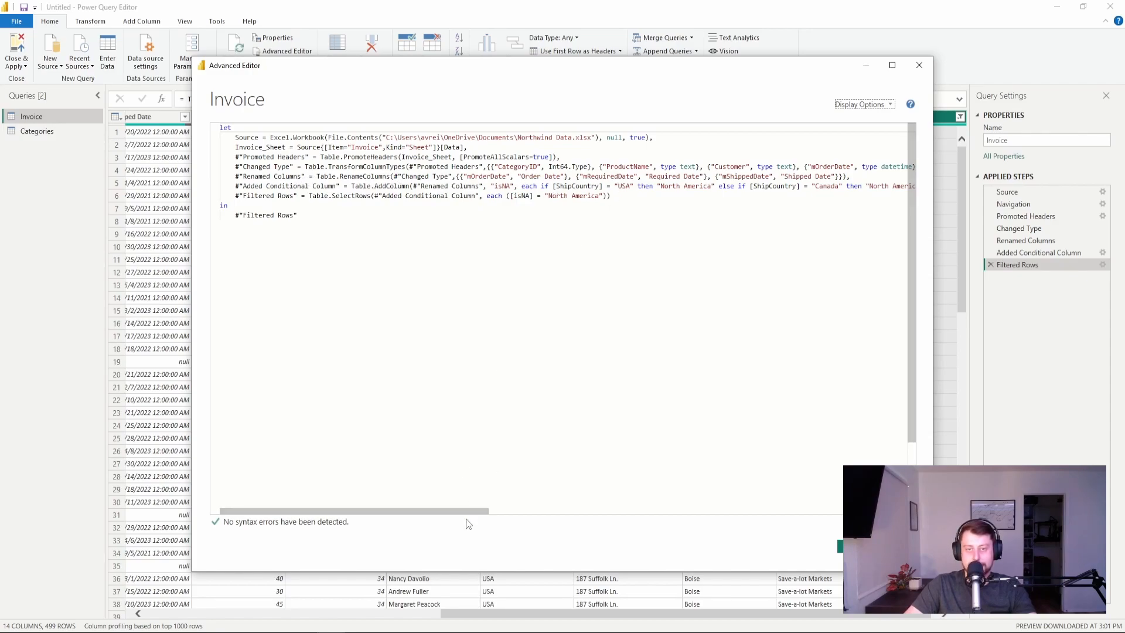
mouse_move(477, 513)
mouse_down()
mouse_move(549, 515)
mouse_move(469, 514)
mouse_up()
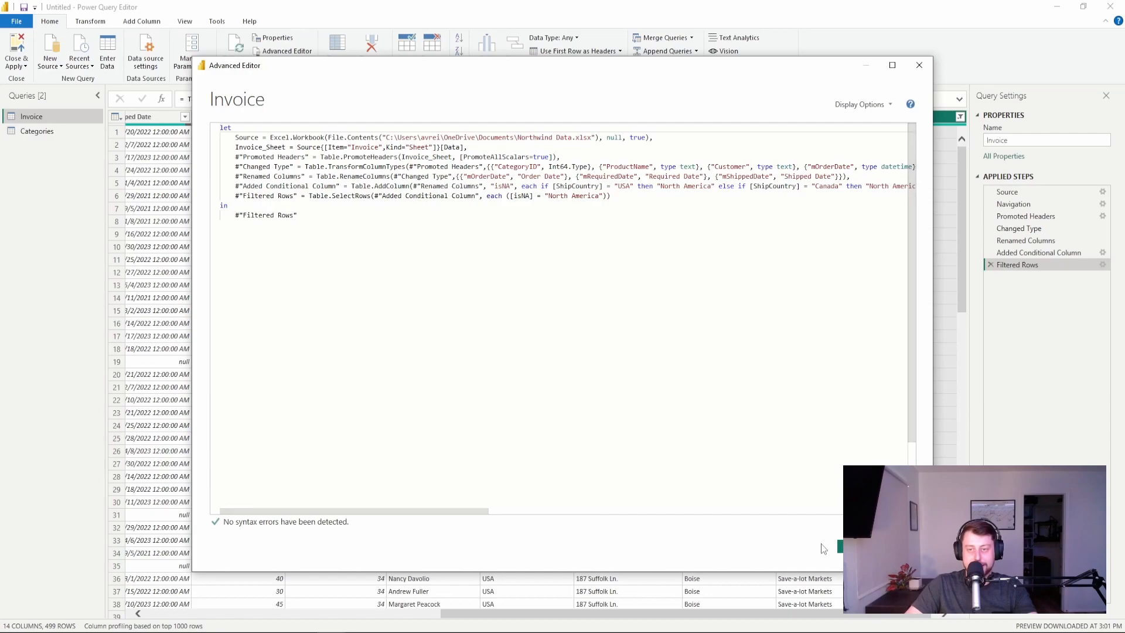
click(867, 546)
Close the query editor applying the changes, and select the isNA field of the Invoice table in the model.
click(12, 47)
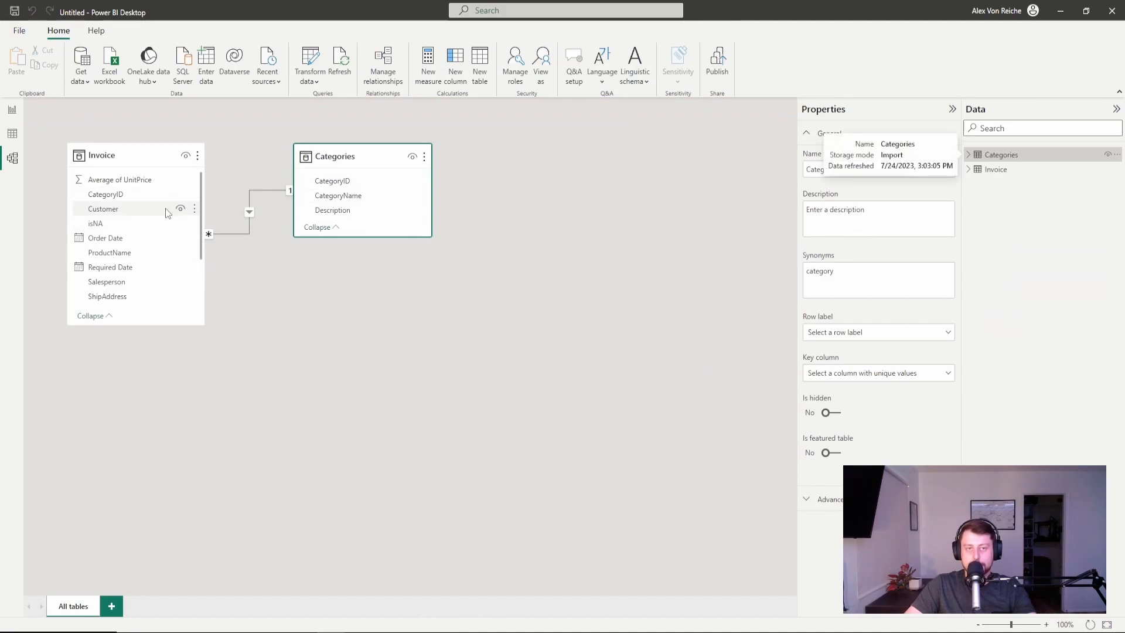
click(126, 225)
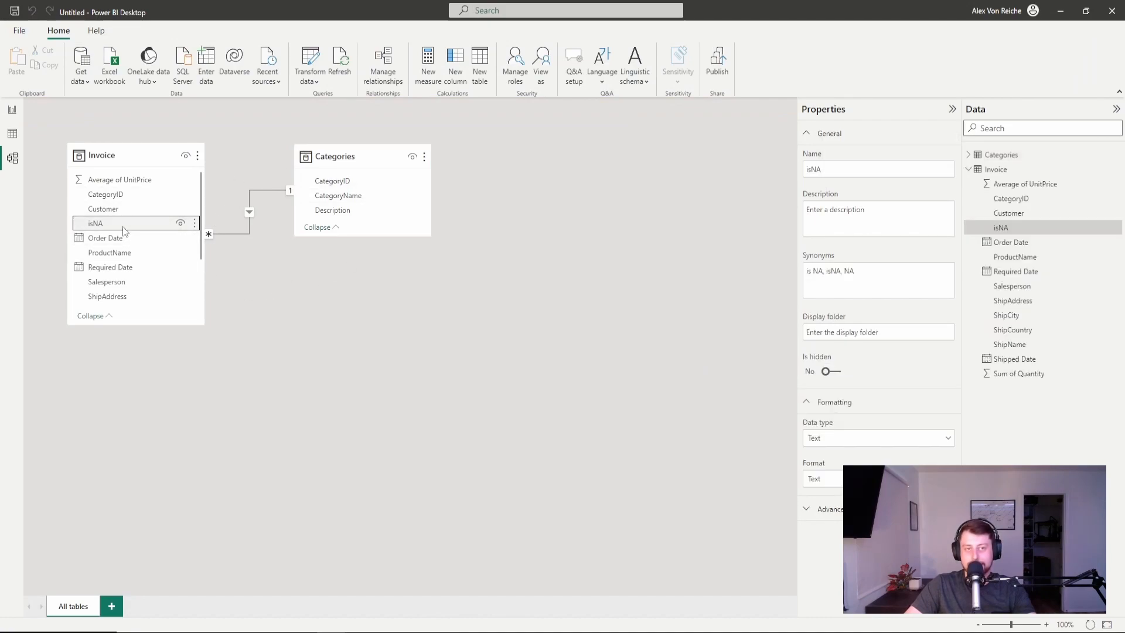
Add a text box to the blank report page with the title Invoice Dashboard.
click(13, 109)
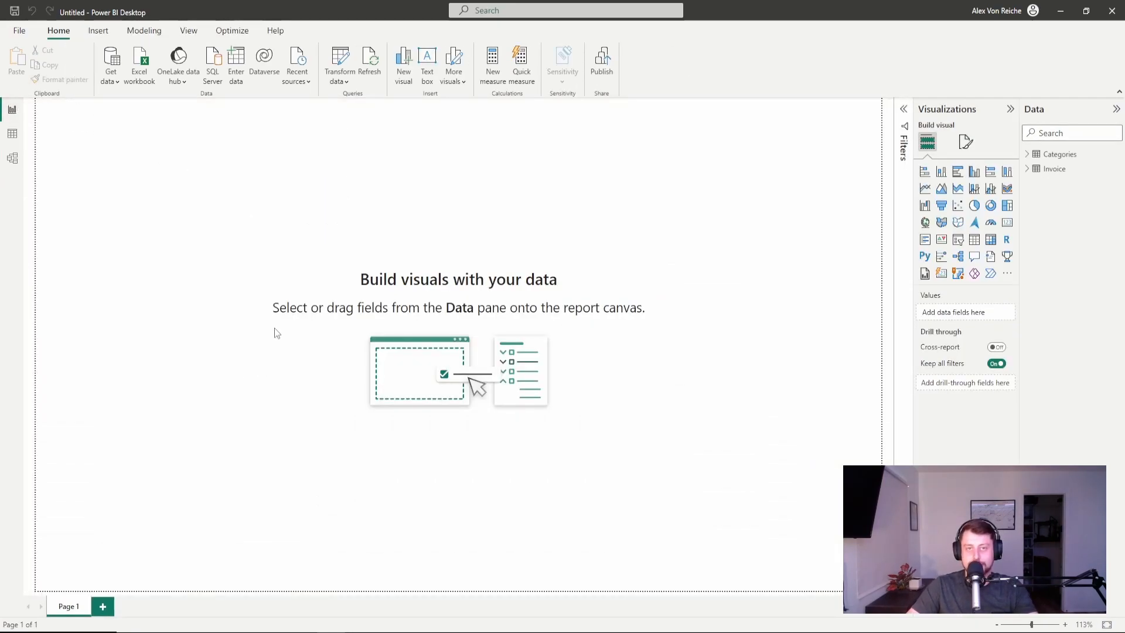
click(98, 30)
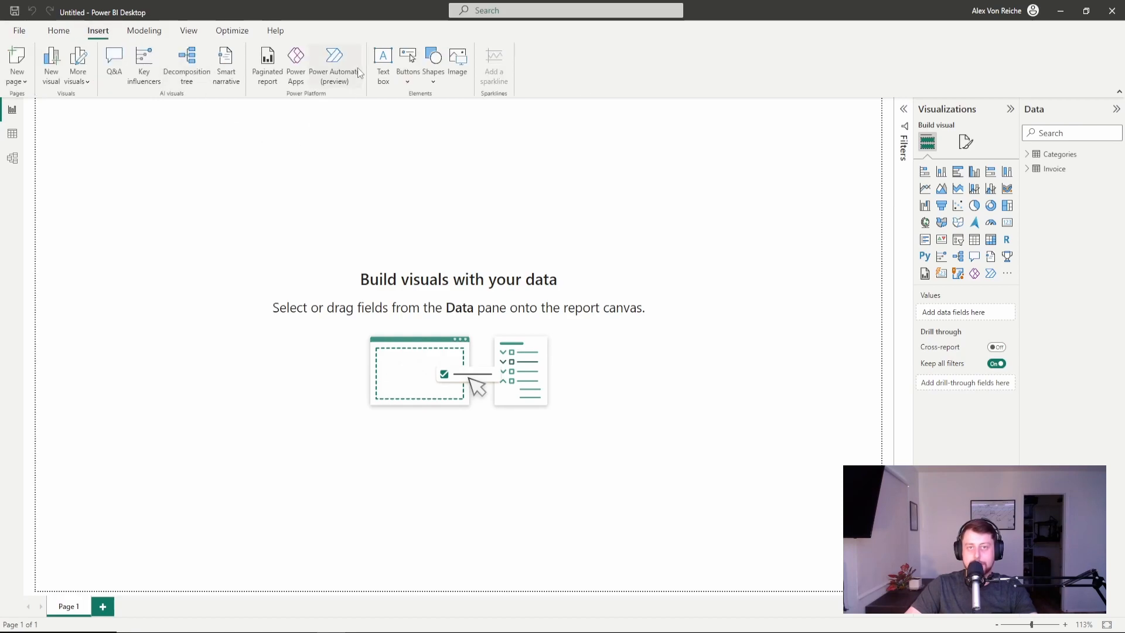
click(382, 63)
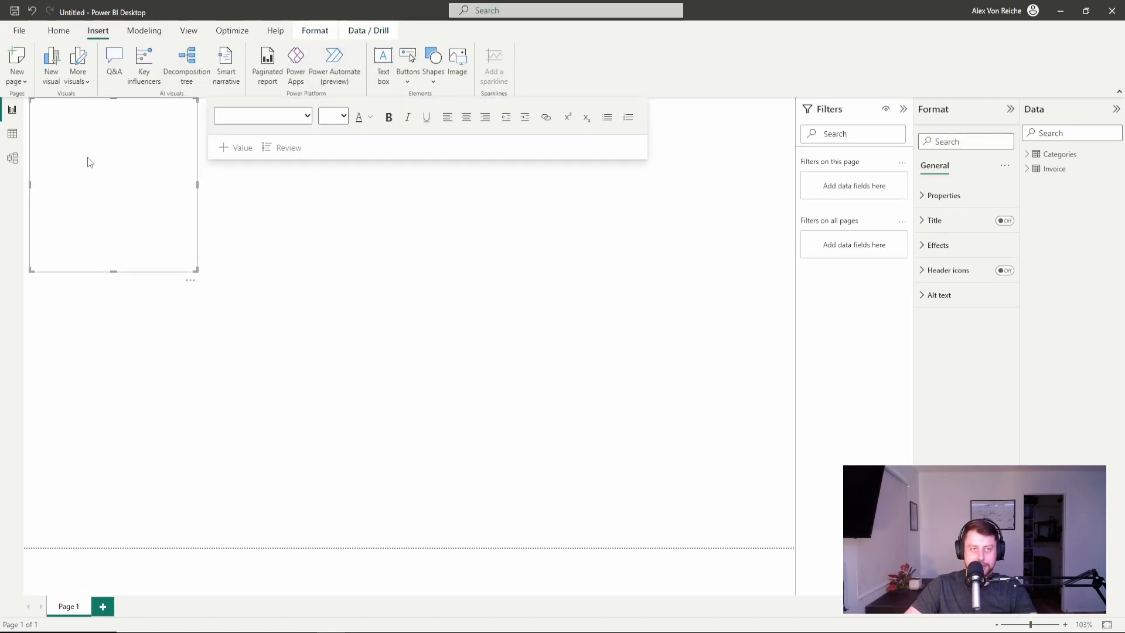
text(In)
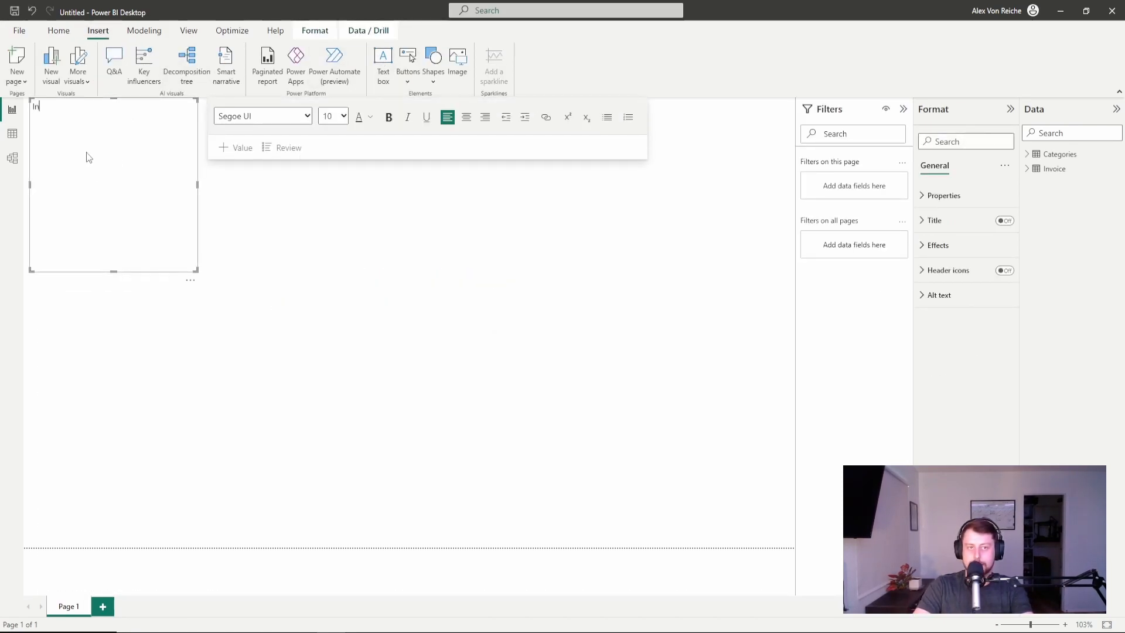
text(voice Dashboard)
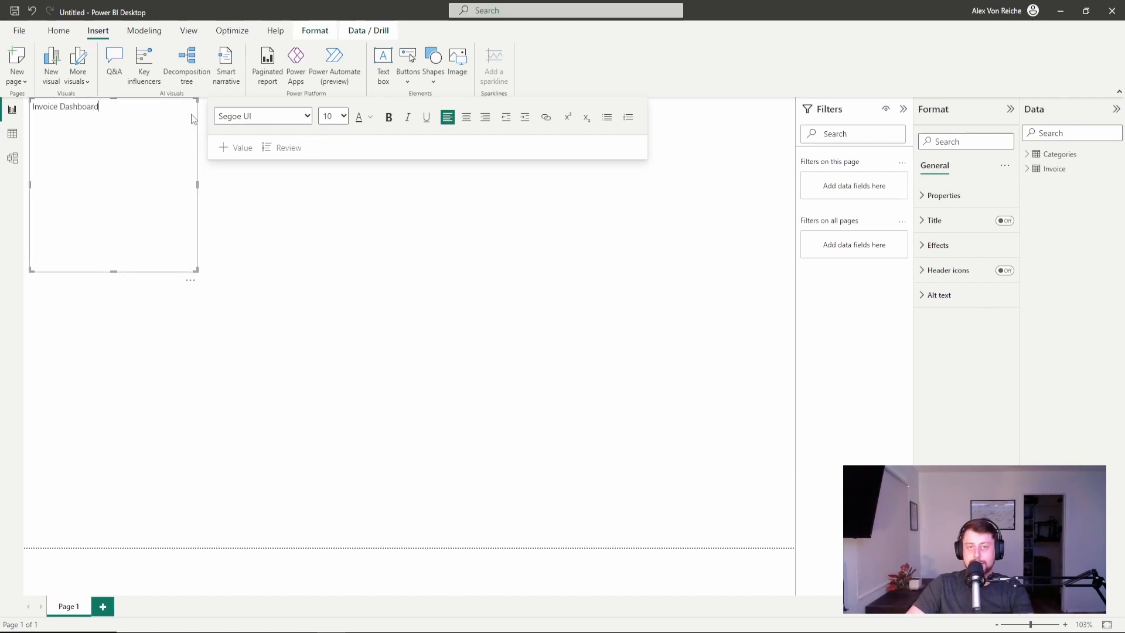
Format the Invoice Dashboard title in bold at font size 32.
drag(99, 106, 33, 107)
click(344, 117)
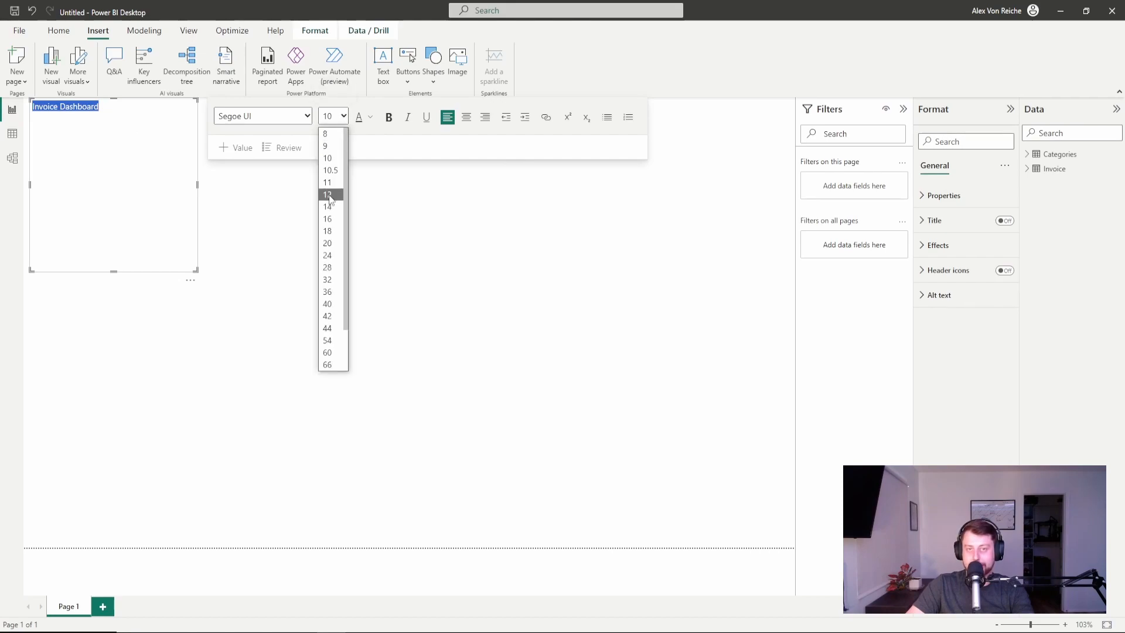
click(332, 291)
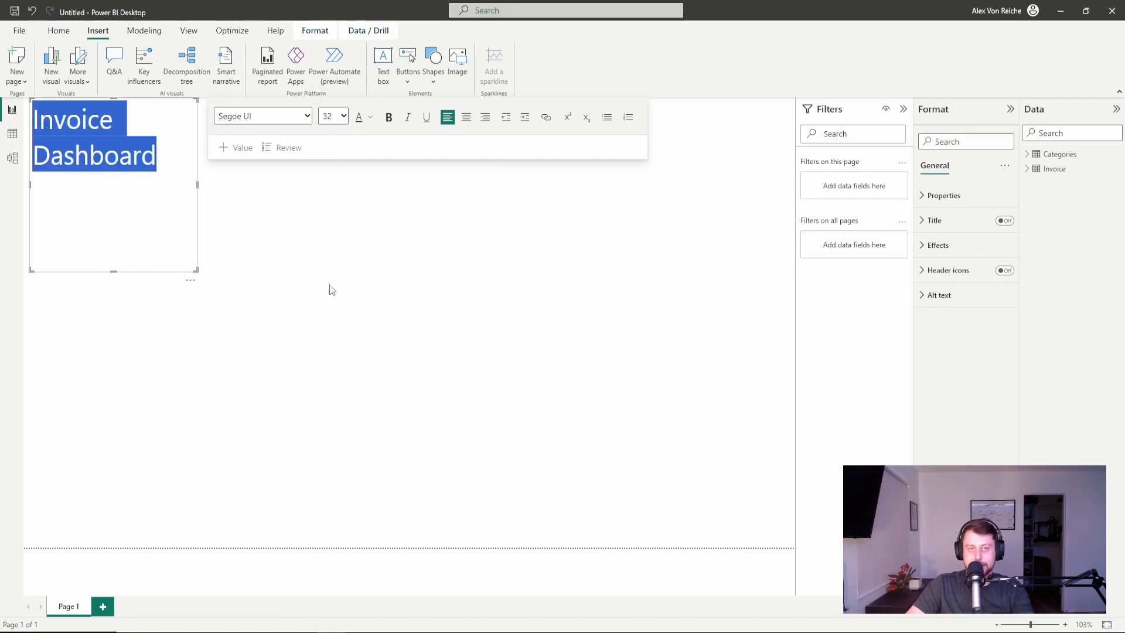
click(389, 117)
Widen the title's text box so it fits on one line and reduce its height.
drag(196, 185, 324, 179)
drag(190, 266, 189, 143)
click(262, 204)
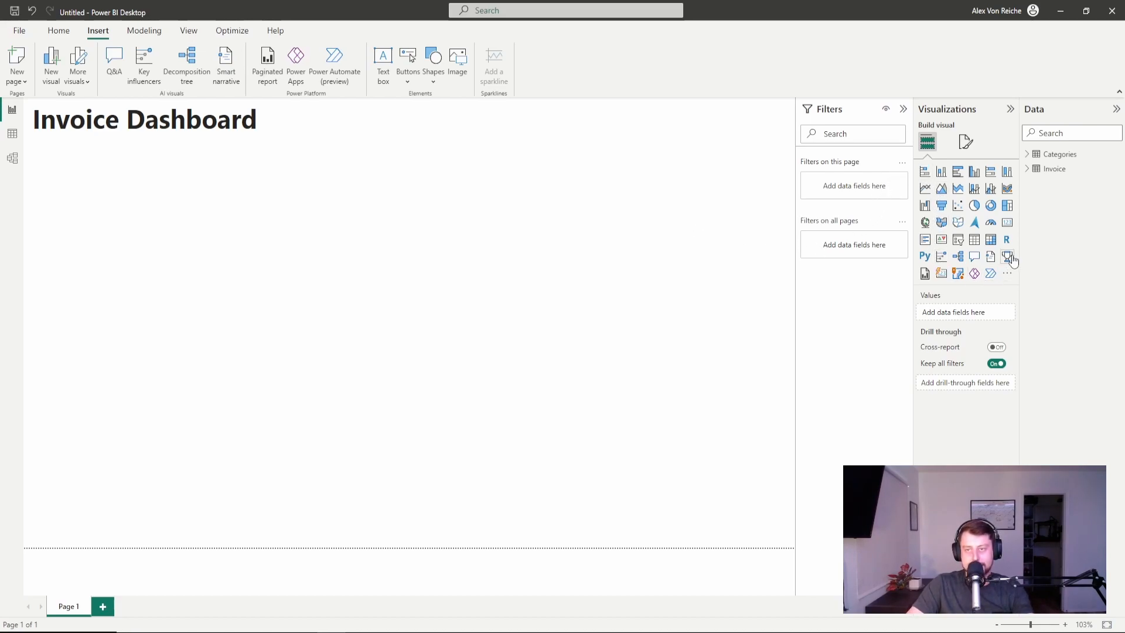
click(973, 242)
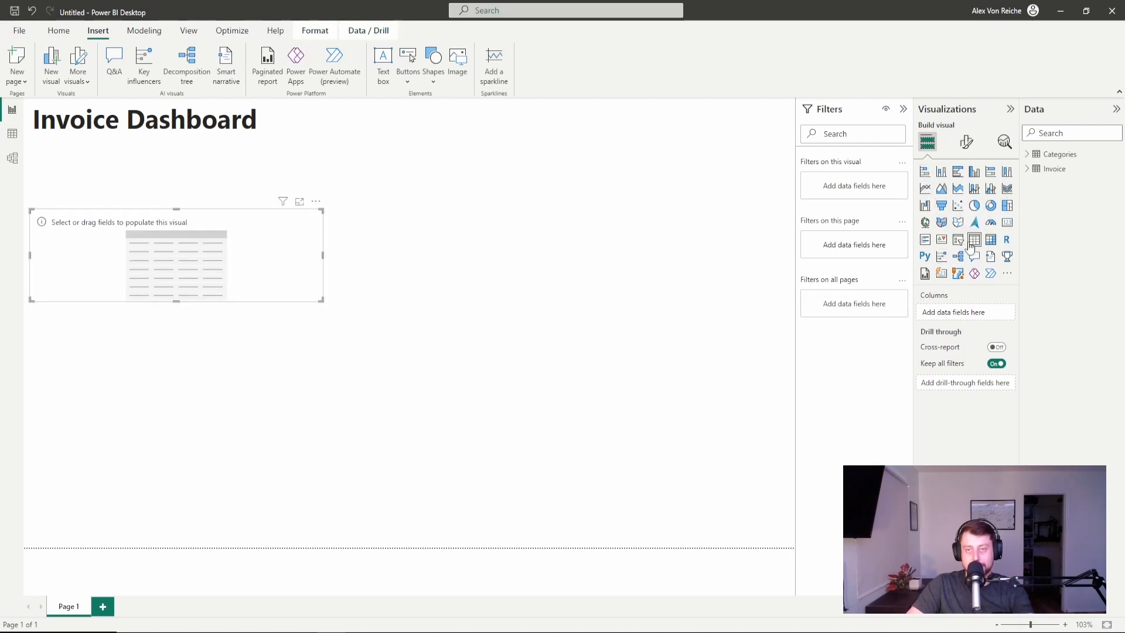
click(534, 349)
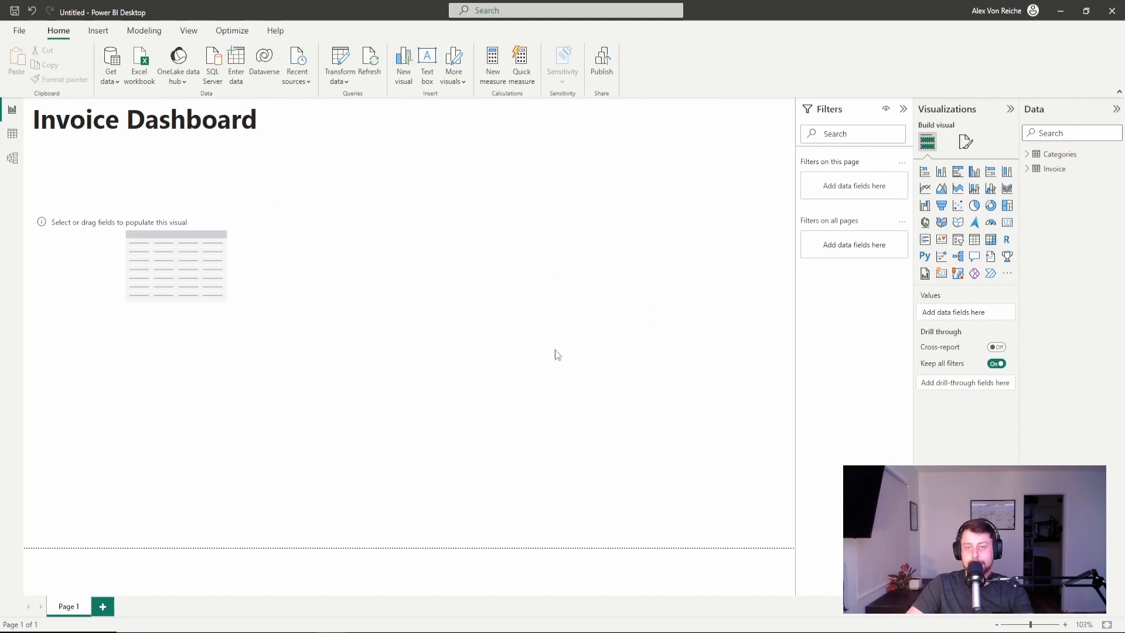
click(1027, 170)
drag(1076, 213, 584, 258)
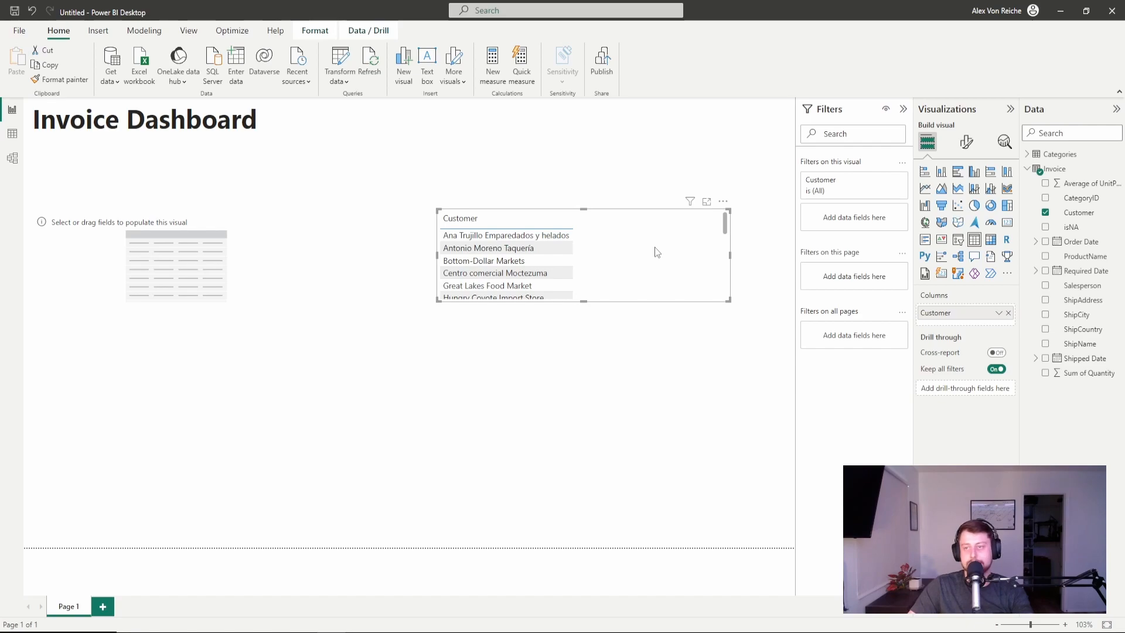
click(588, 369)
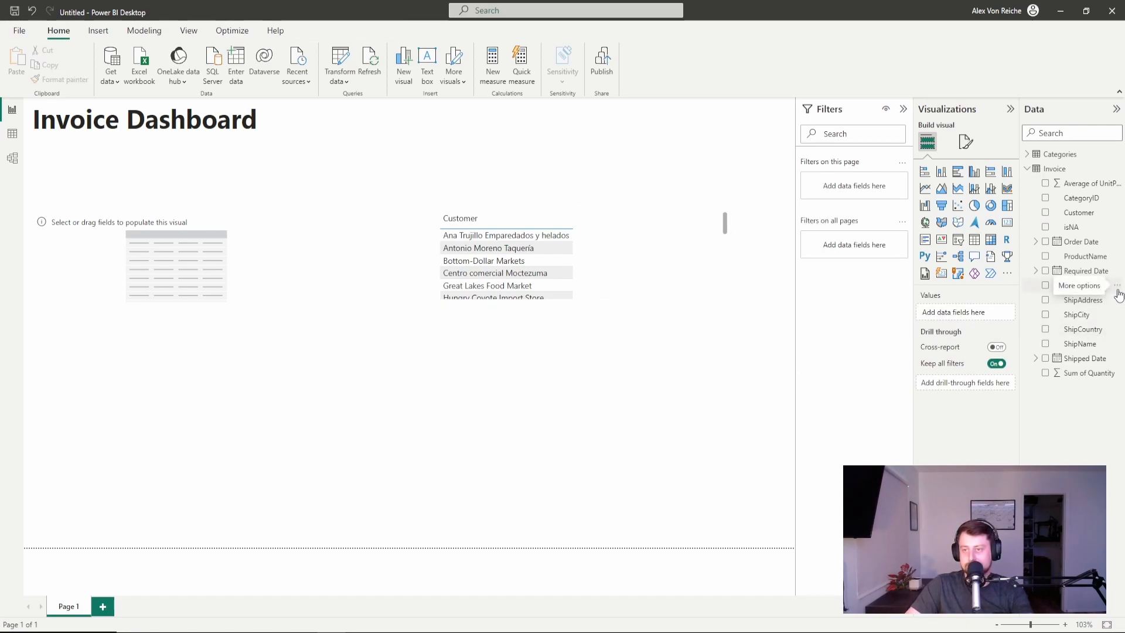
drag(1089, 373, 680, 395)
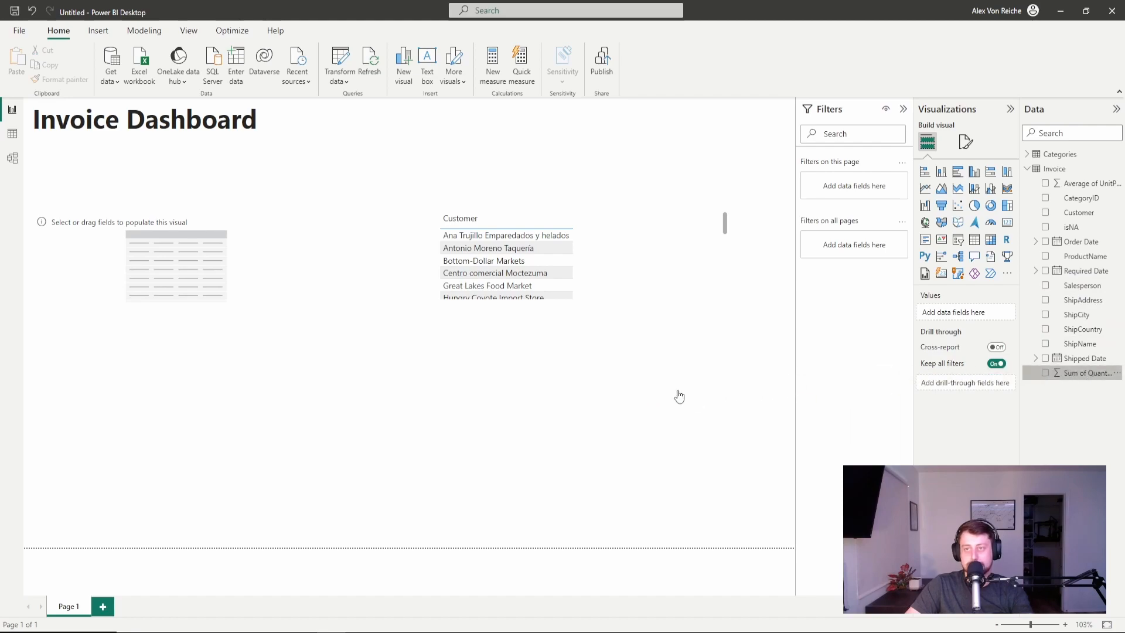
mouse_move(599, 403)
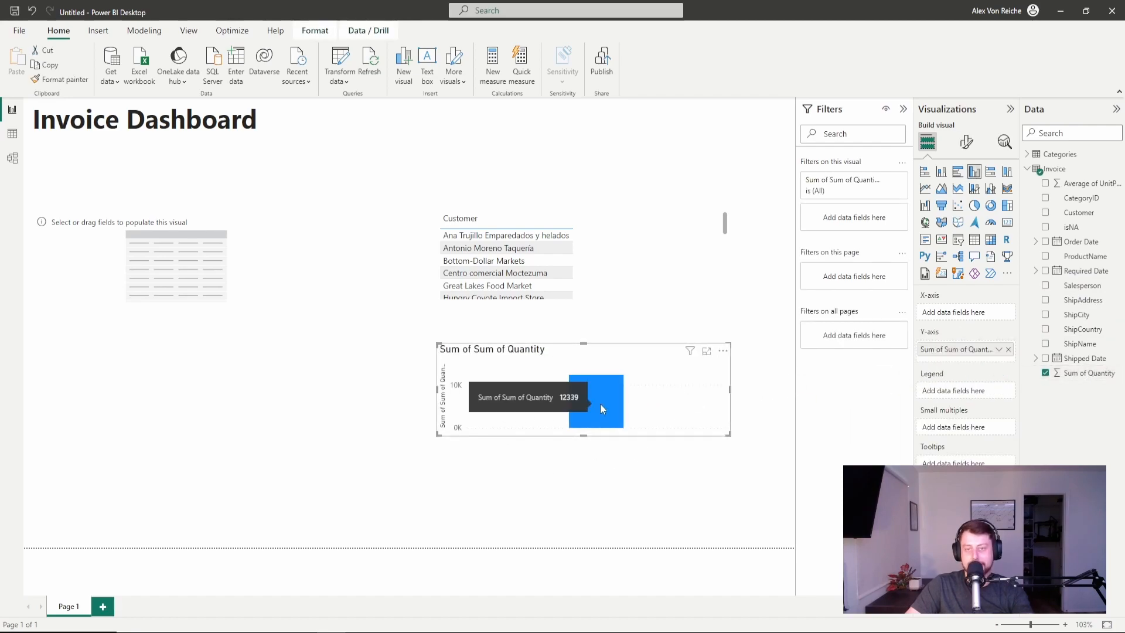
key(Delete)
click(655, 261)
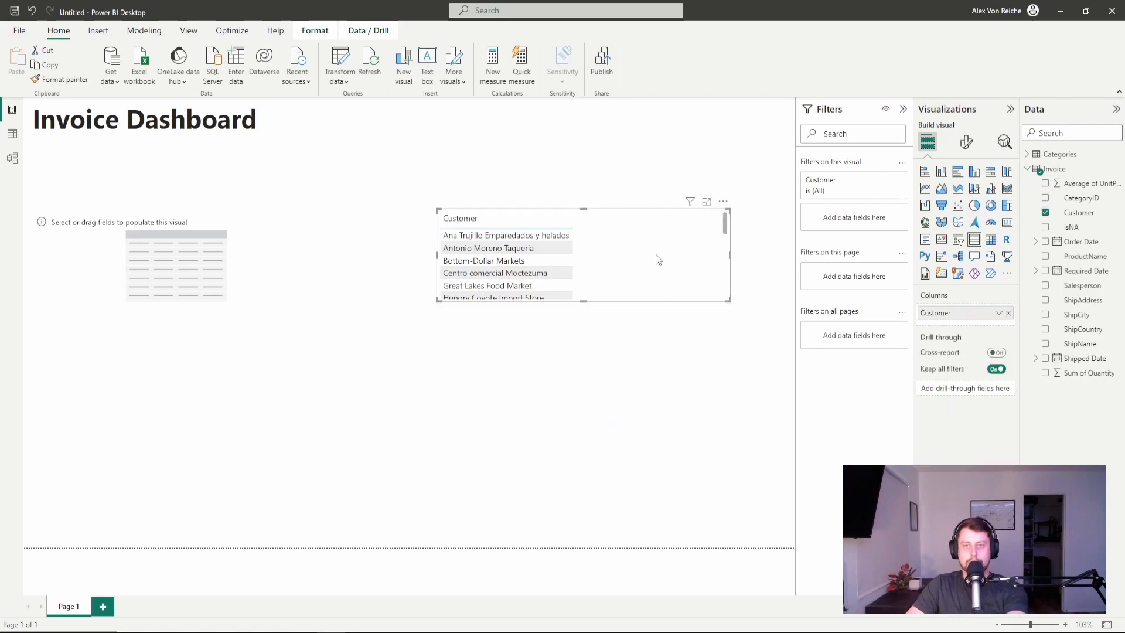
key(Delete)
click(191, 286)
key(Delete)
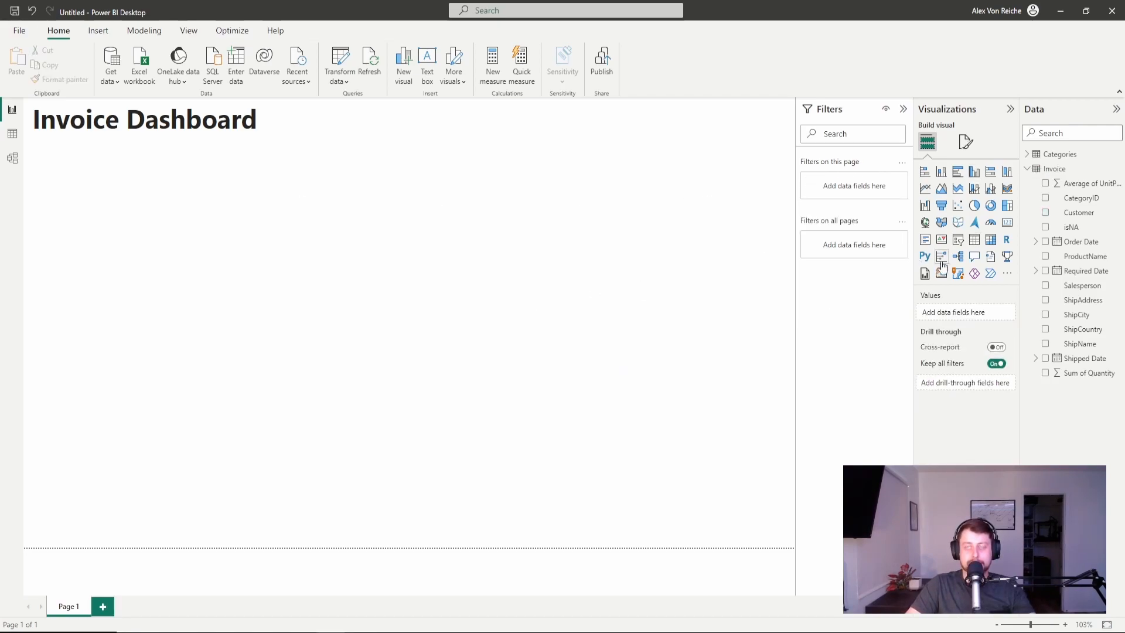
Insert a table visual containing the Invoice fields Customer, Average of UnitPrice, Sum of Quantity and ProductName.
click(974, 241)
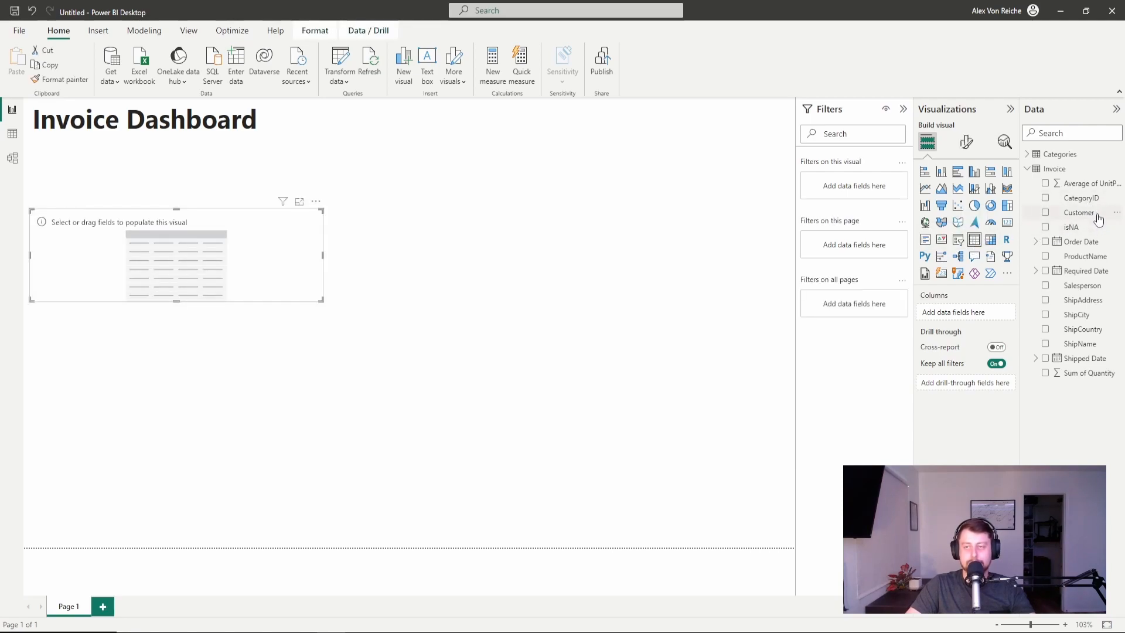
drag(1098, 219, 276, 261)
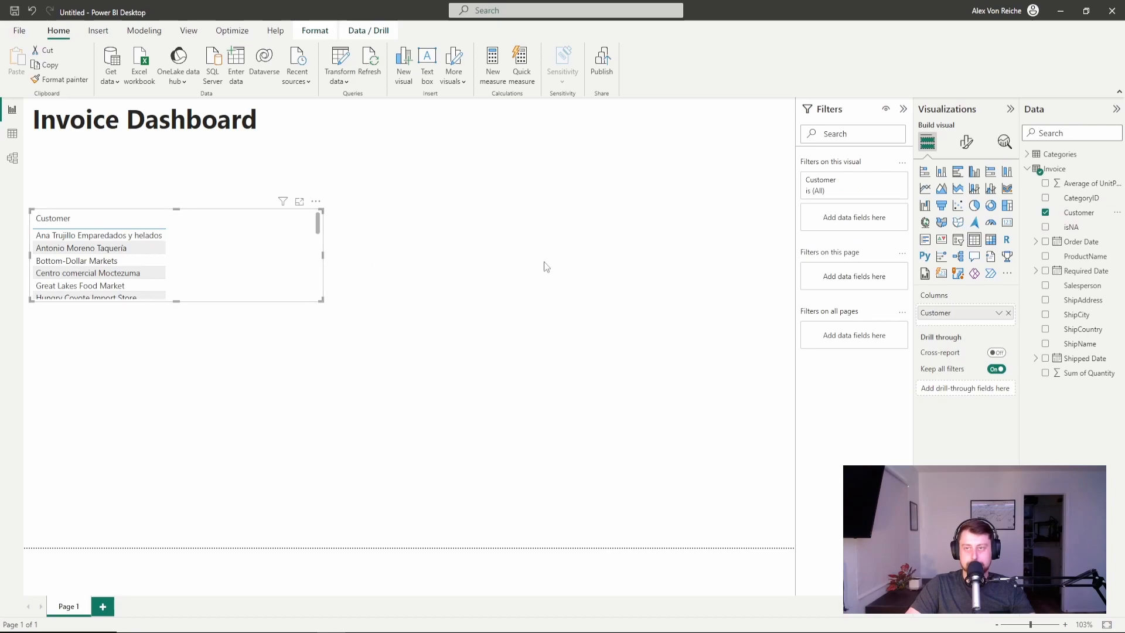
drag(1078, 183, 248, 263)
drag(1082, 374, 306, 282)
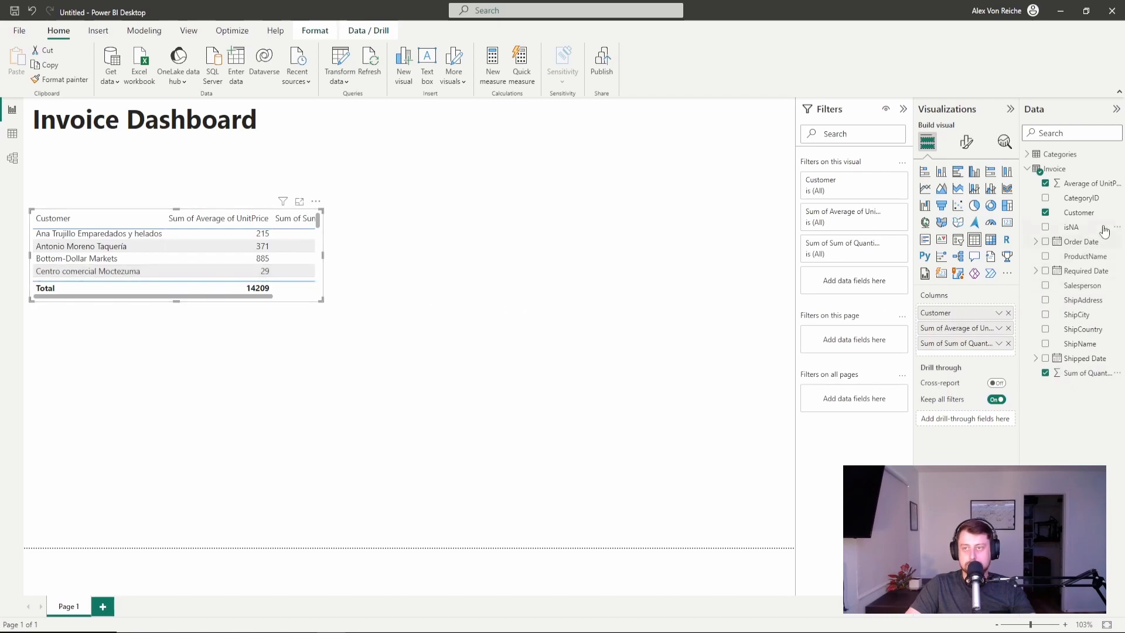
drag(1083, 256, 363, 260)
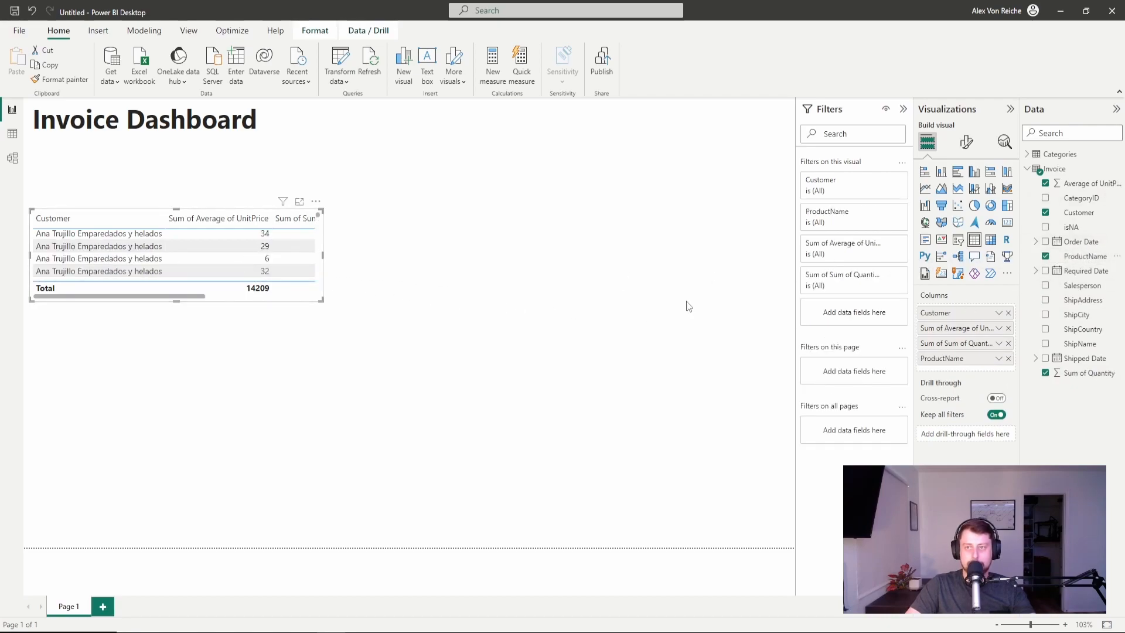
Rename the Invoice data fields Average of UnitPrice to Unit Price and Sum of Quantity to Quantity.
double_click(1084, 185)
text(Unit Price)
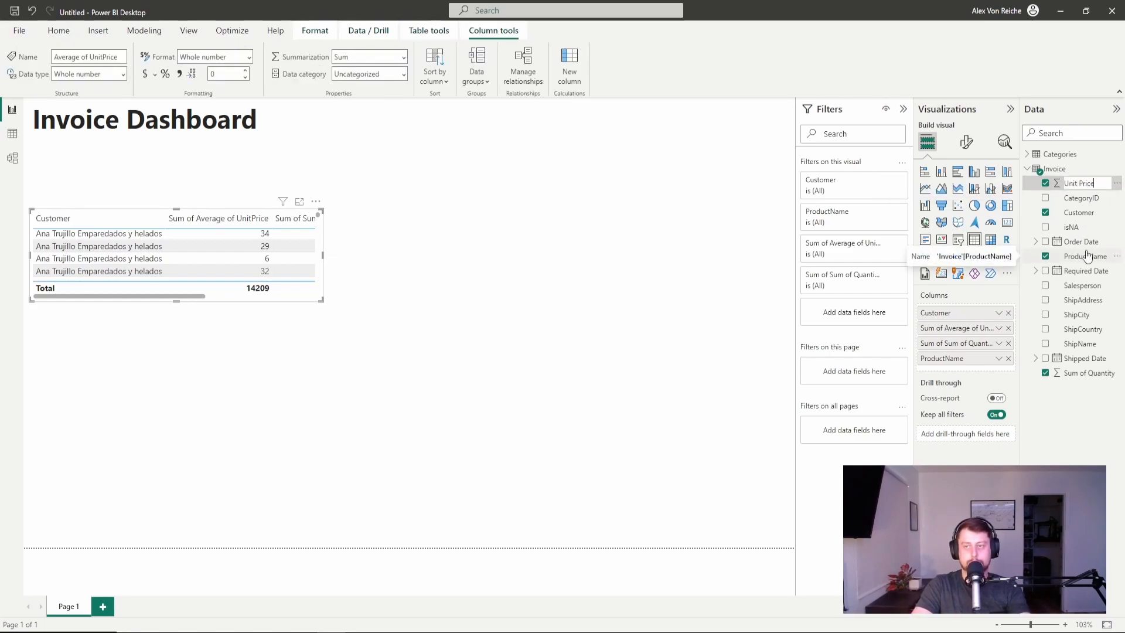
key(Return)
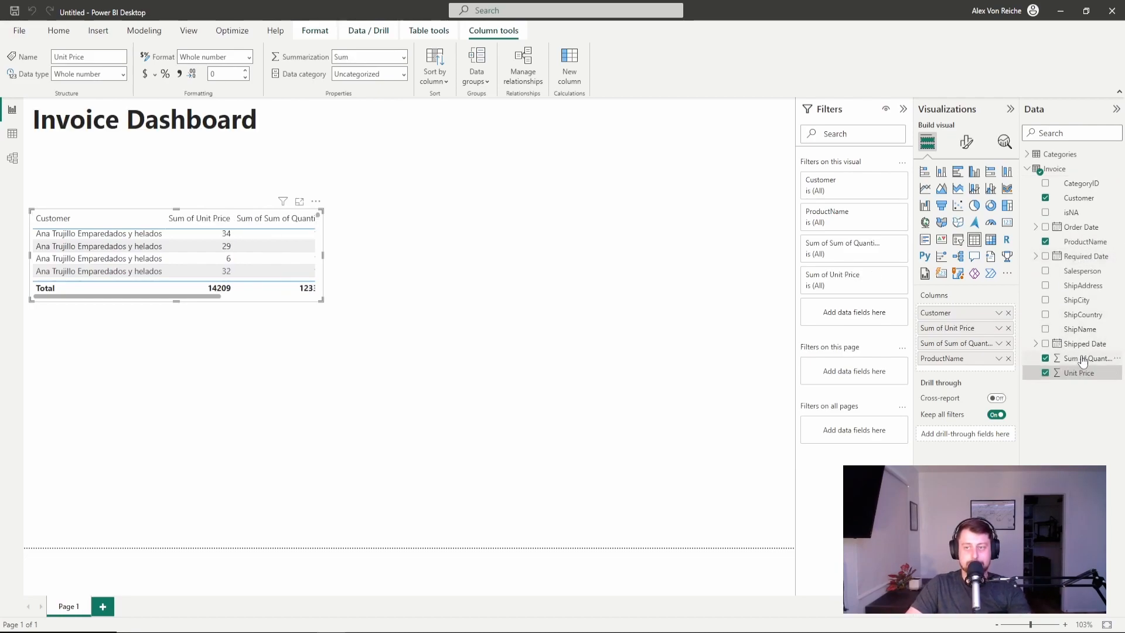
double_click(1081, 358)
text(Q)
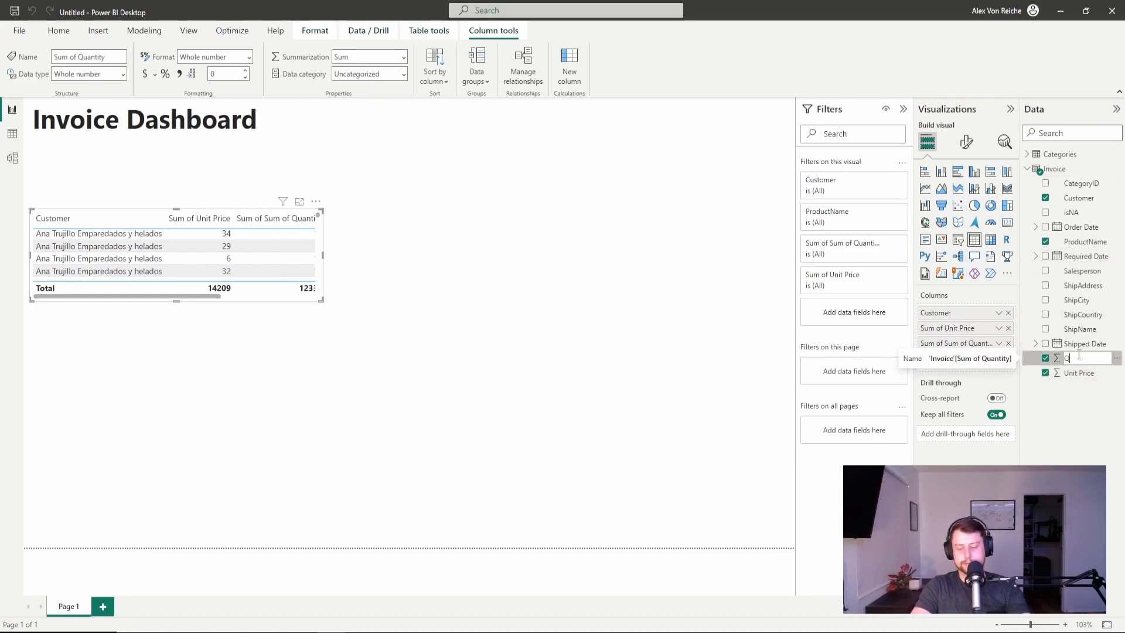
text(uantity)
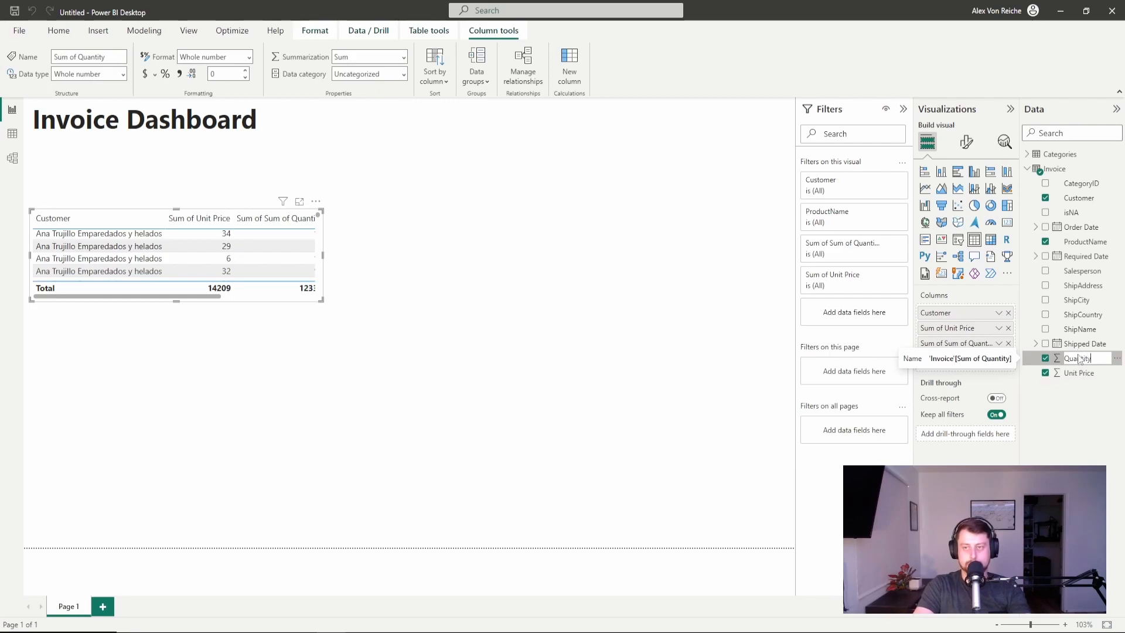
key(Return)
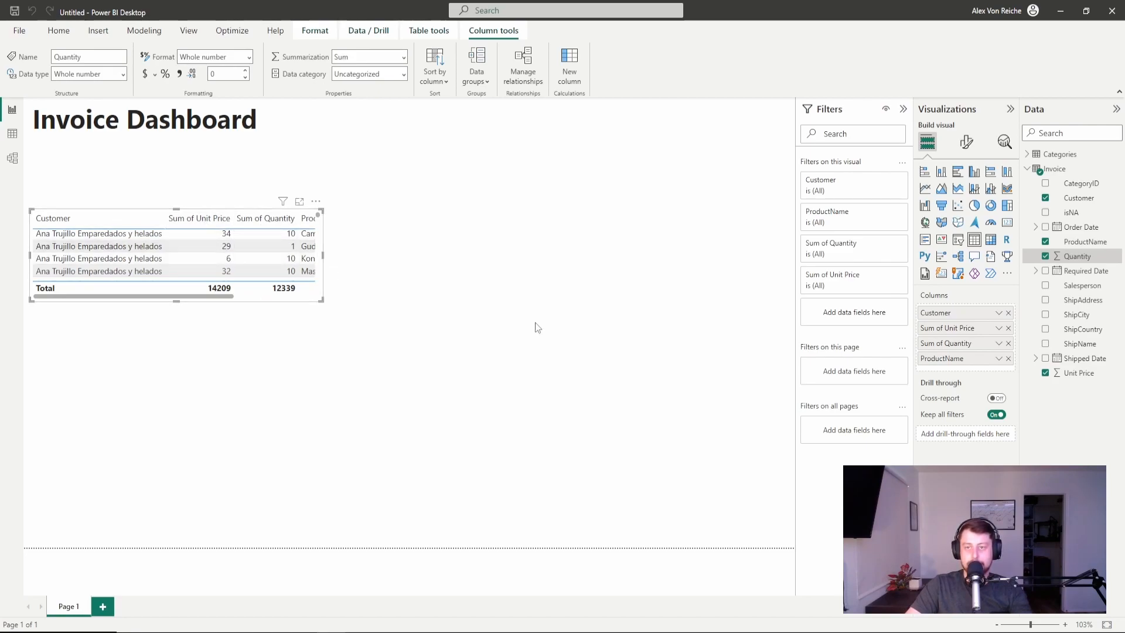
Rename the table visual's summed price column to Unity Price and its summed quantity column to Quantity 2, for this visual only.
right_click(953, 332)
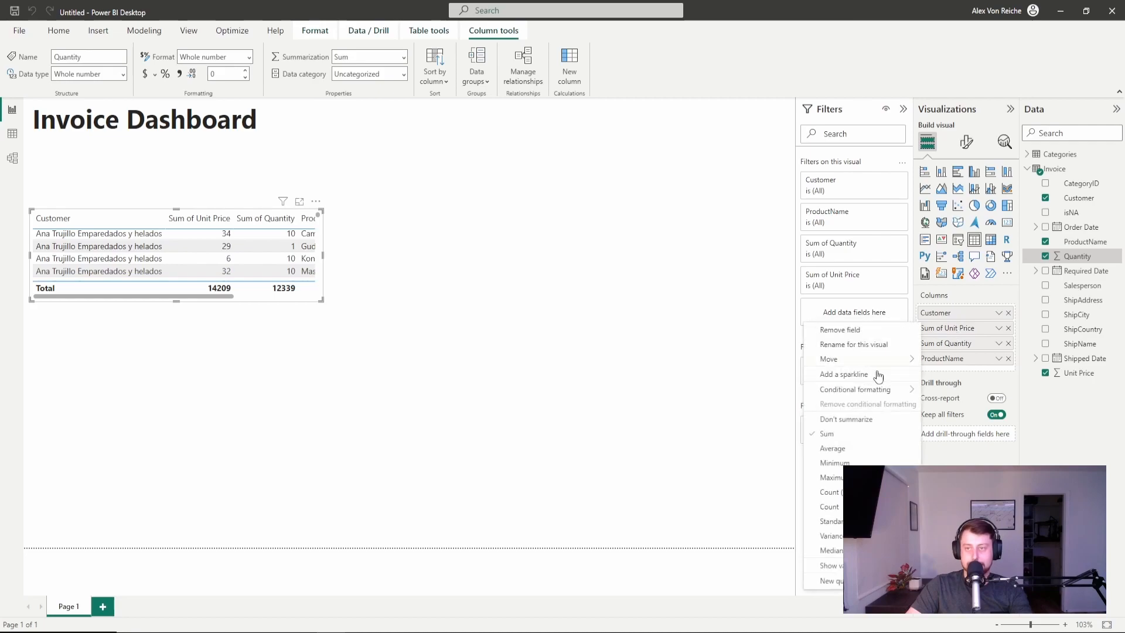
click(853, 343)
text(Unit)
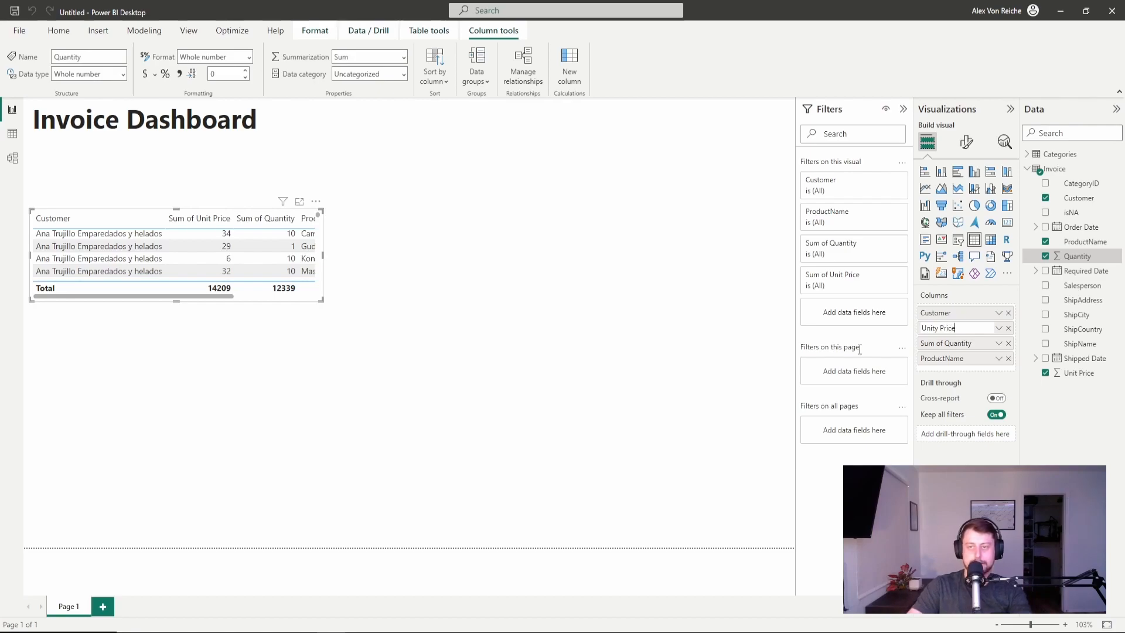
key(Tab)
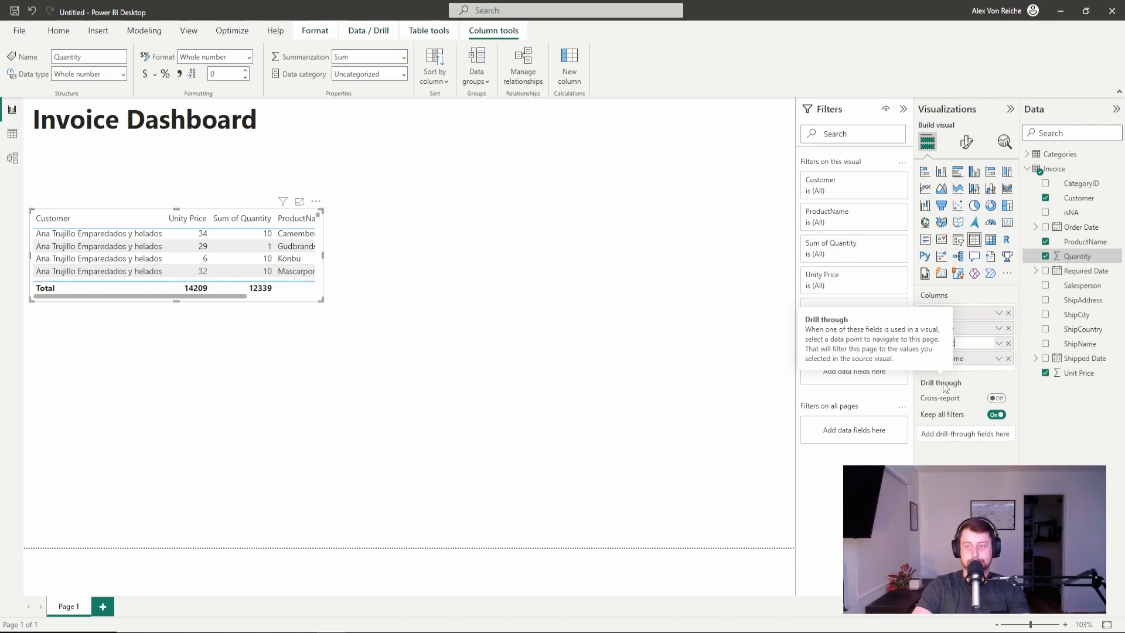
key(Return)
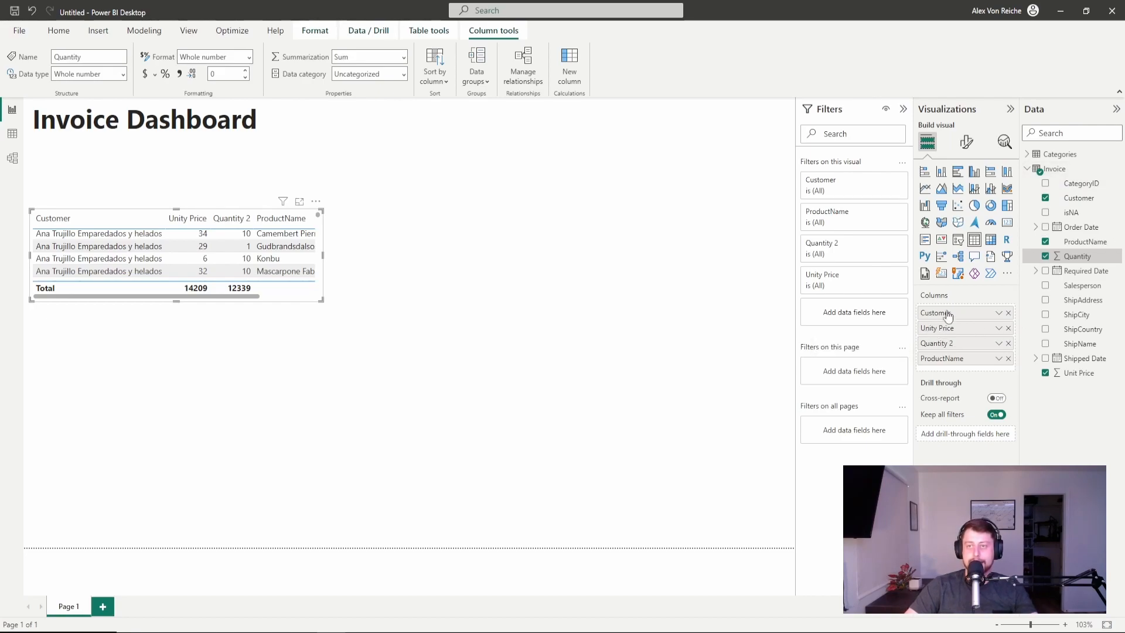
Add the CategoryName field from the Categories table to the table visual.
click(1027, 154)
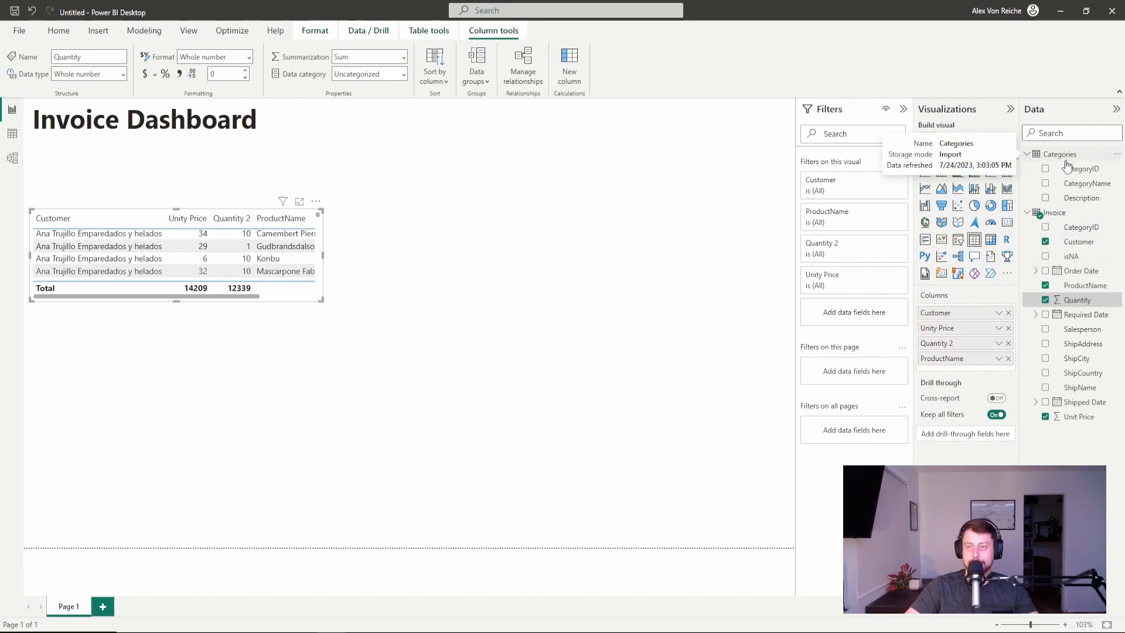
drag(1078, 183, 207, 259)
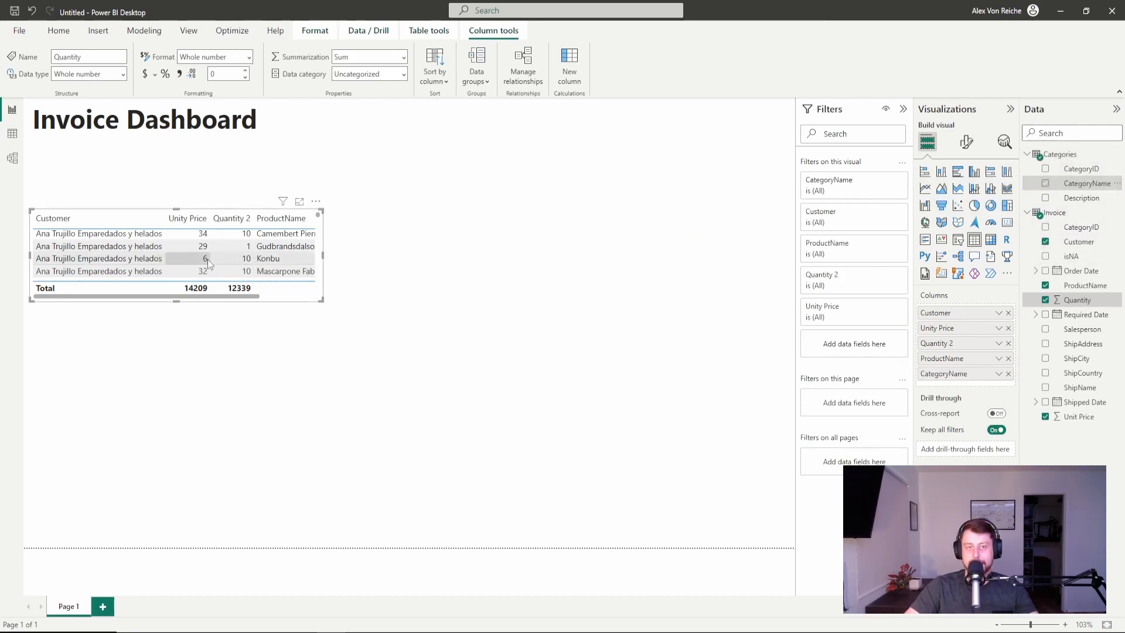
Enlarge the table visual and reorder its columns to Customer, CategoryName, ProductName, Unity Price and Quantity 2.
drag(468, 354, 578, 395)
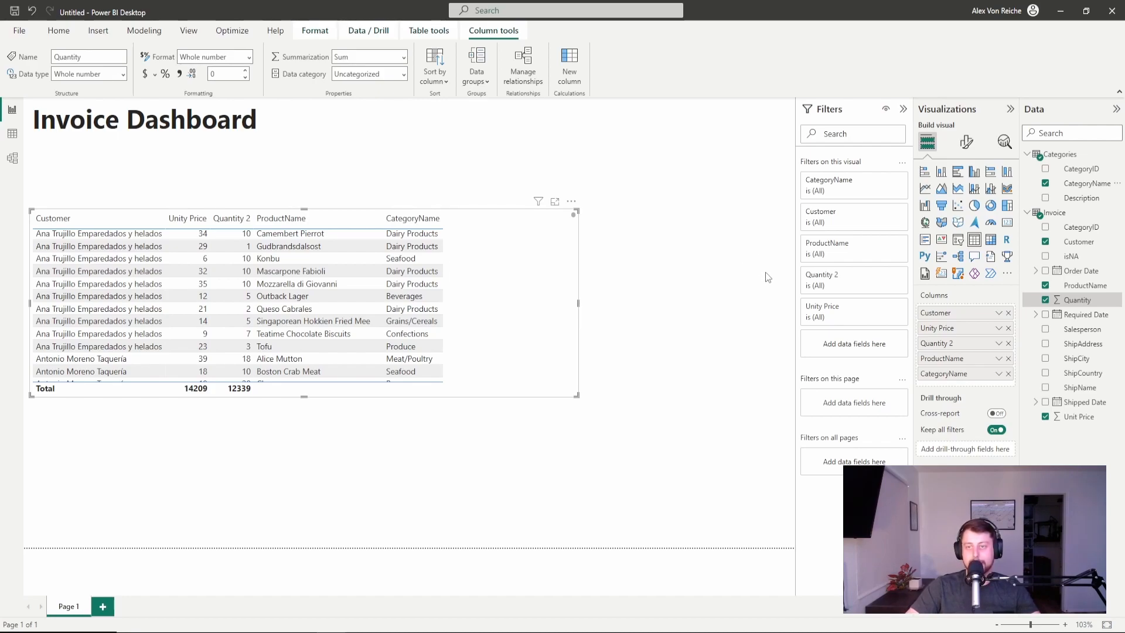
drag(937, 378, 949, 312)
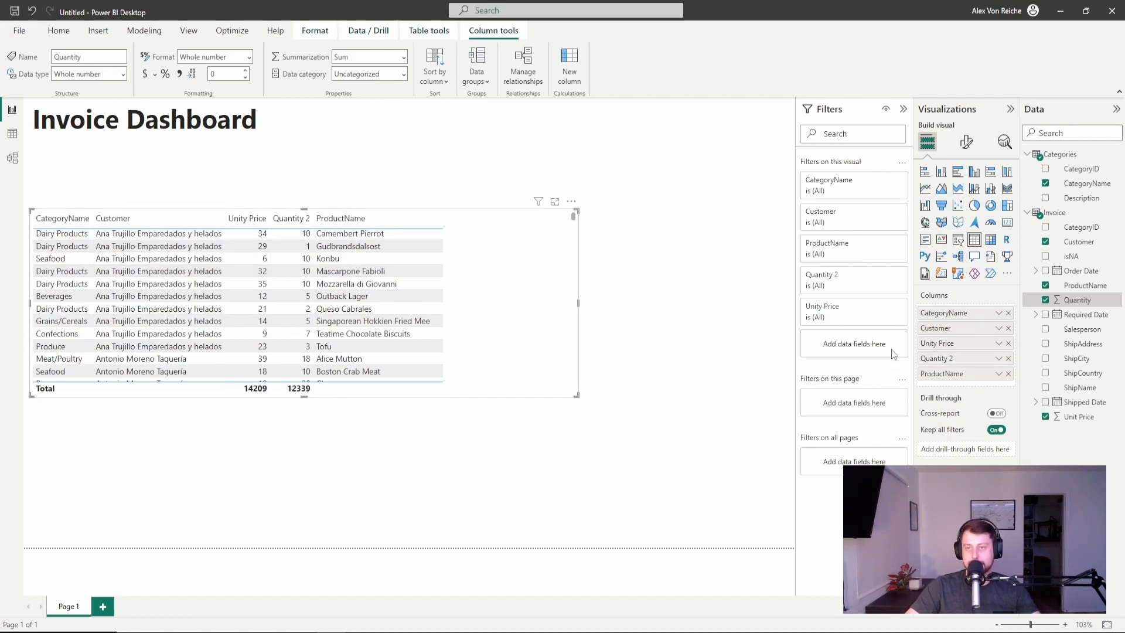
drag(945, 313, 969, 342)
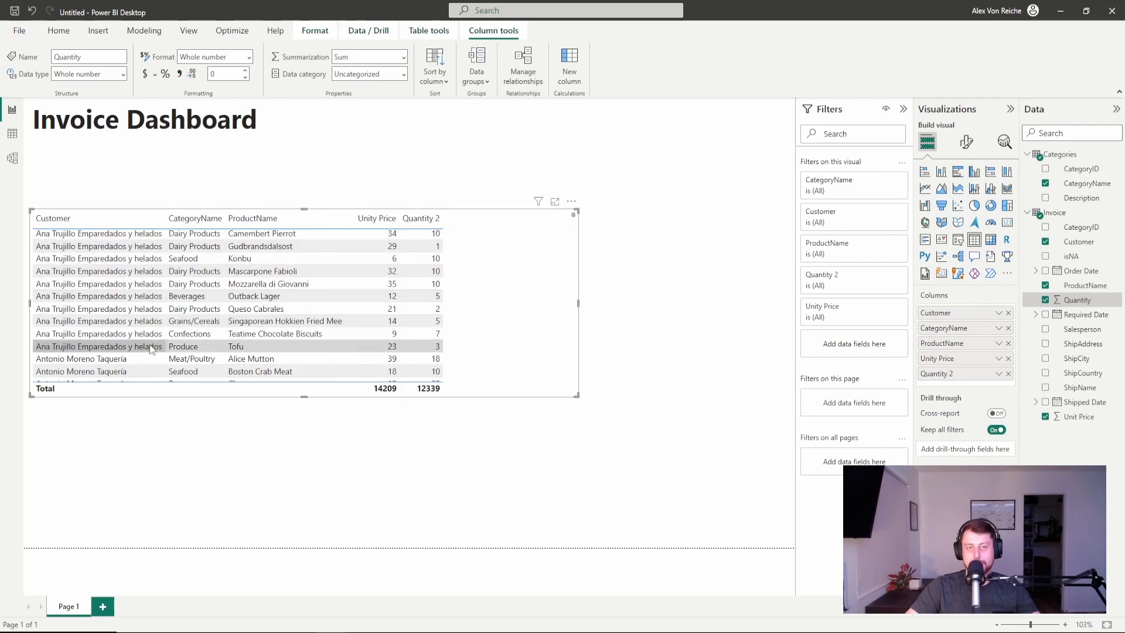
Convert the table to a matrix and move CategoryName into the rows between Customer and ProductName.
click(990, 239)
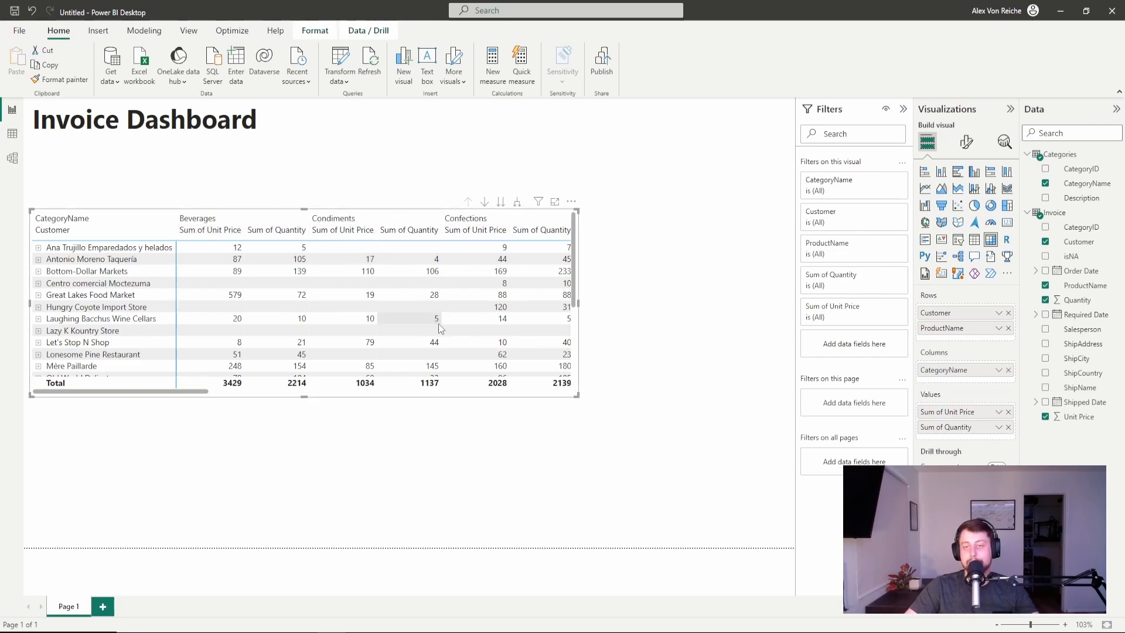
drag(954, 370, 963, 330)
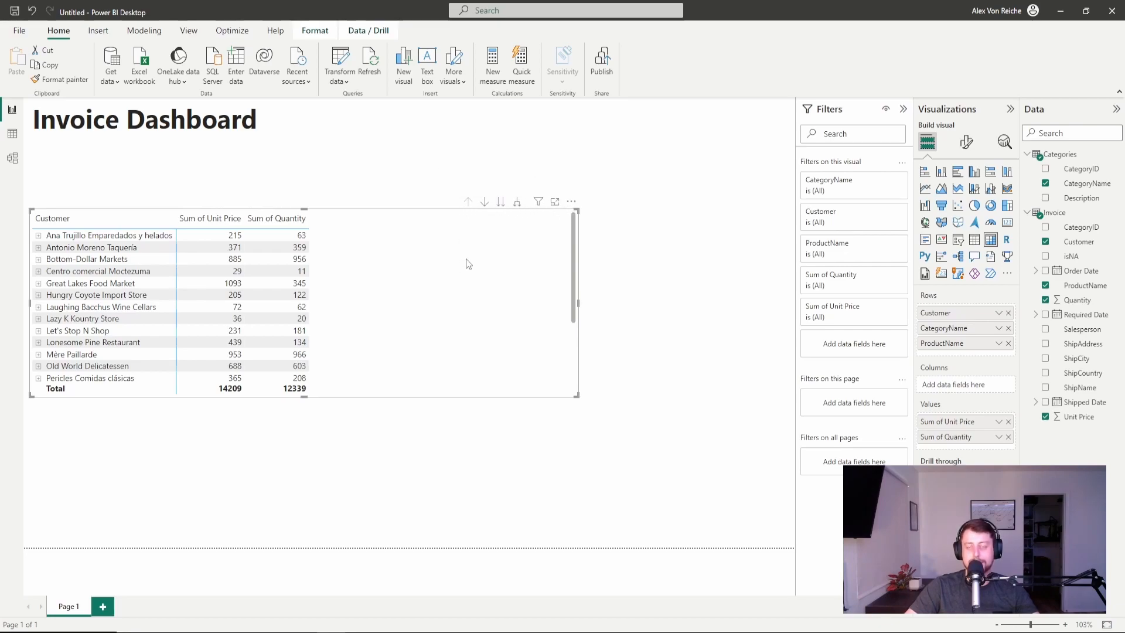
Turn on drill down and view Laughing Bacchus Wine Cellars and the overall category level, returning to the customer level each time.
click(485, 203)
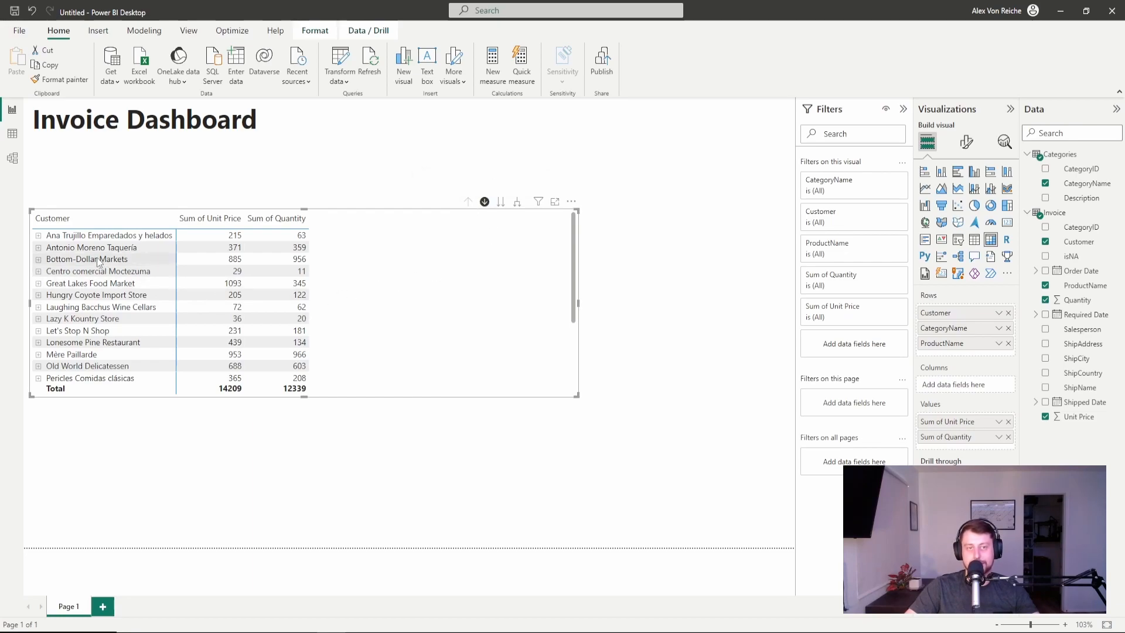
click(101, 307)
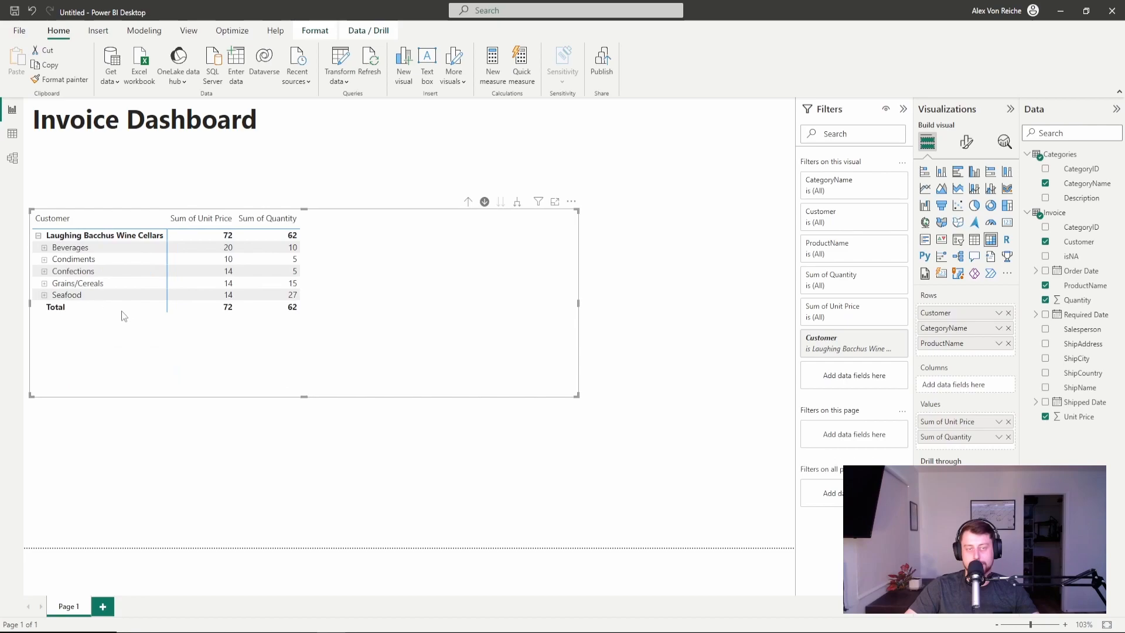
click(468, 203)
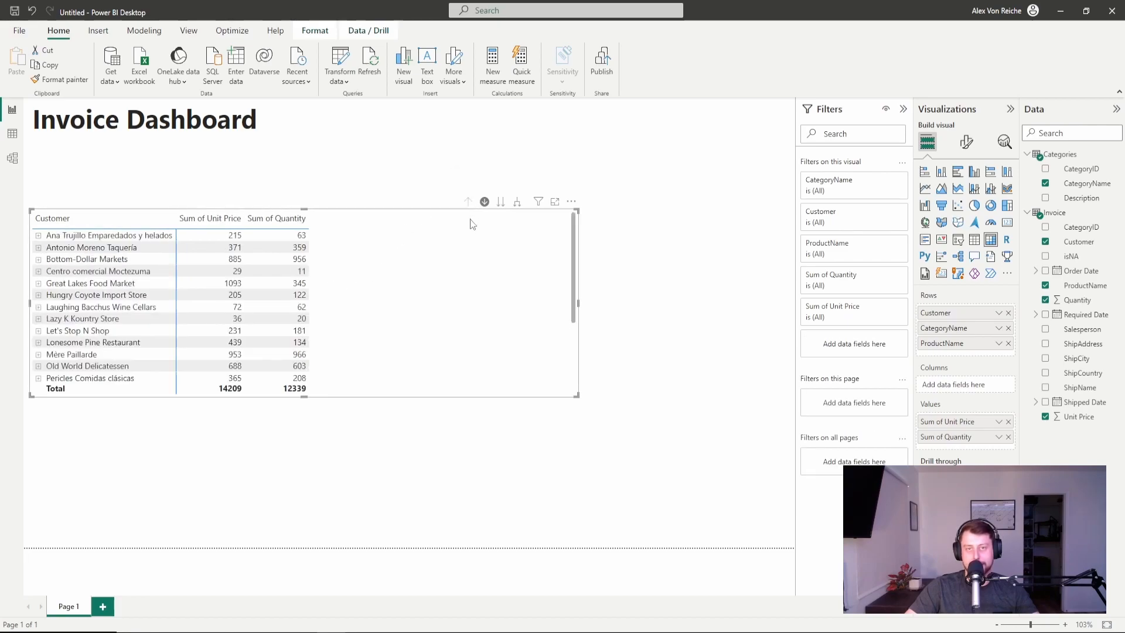
click(500, 202)
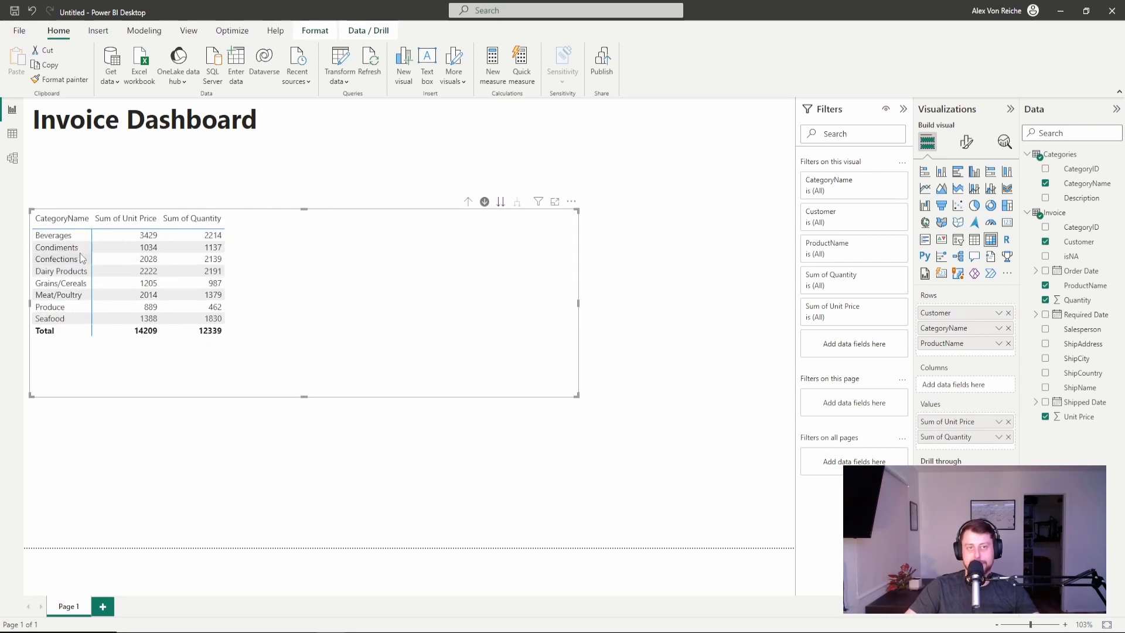
click(470, 202)
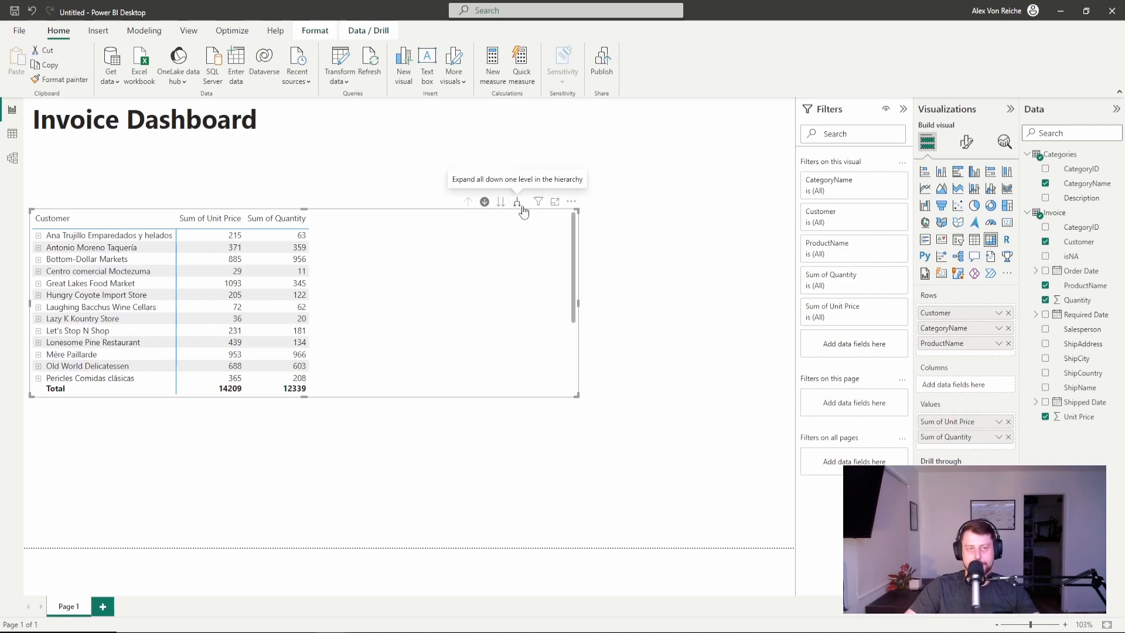
Expand all customers in the matrix down through categories to the product level and look over the rows.
click(518, 202)
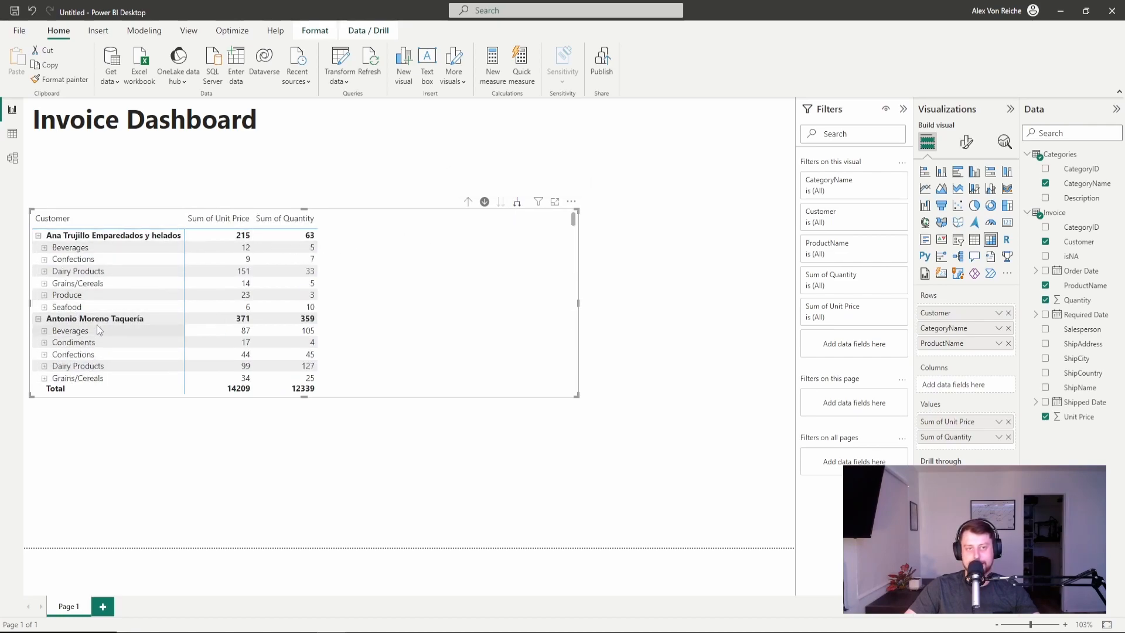
click(518, 205)
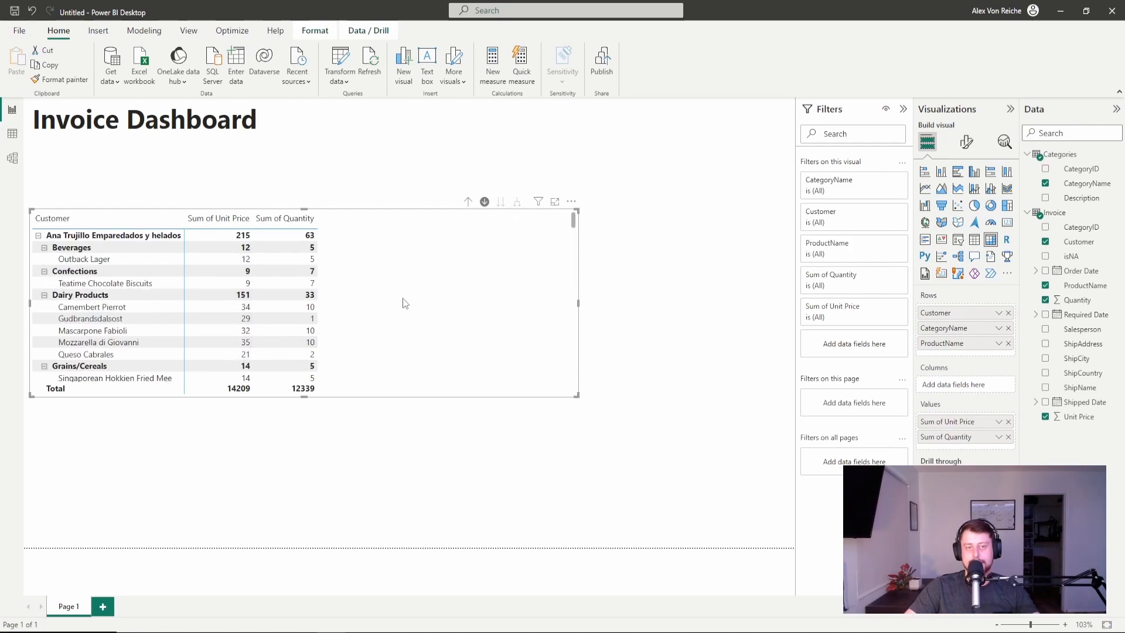
scroll(403, 303, down, 1)
scroll(401, 303, up, 1)
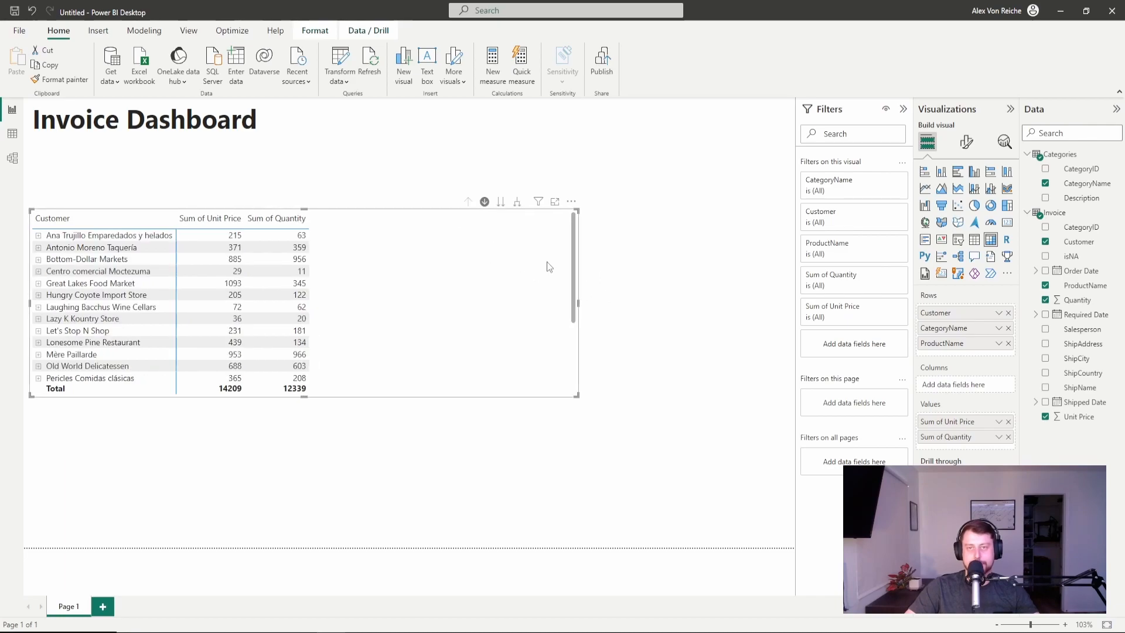
Check which filters affect the matrix and look over its additional options.
mouse_move(539, 210)
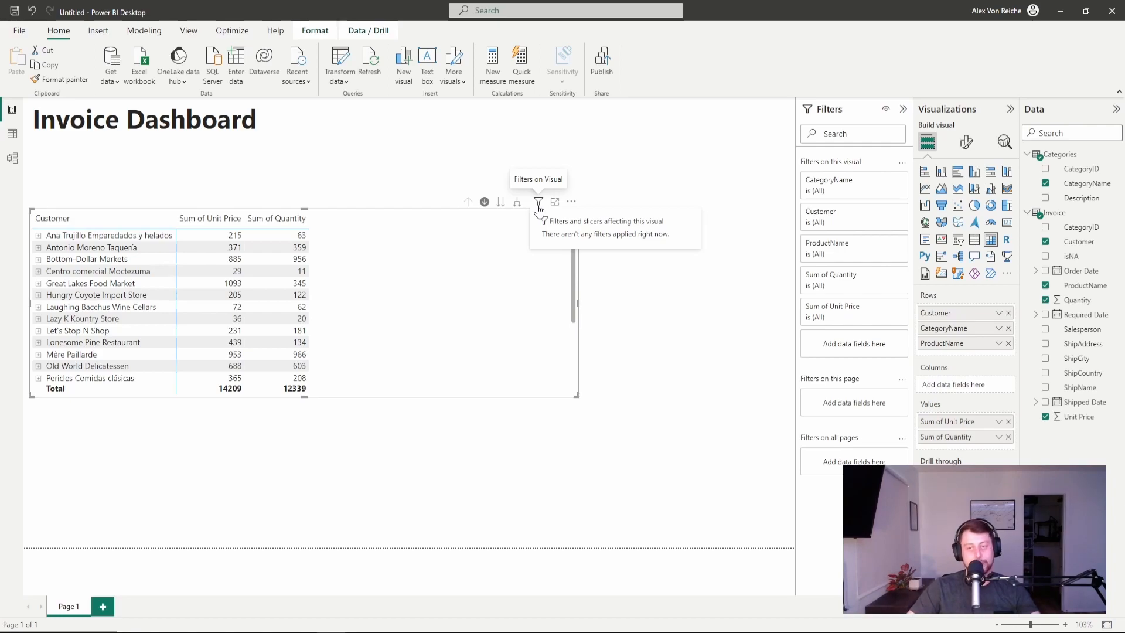
click(571, 202)
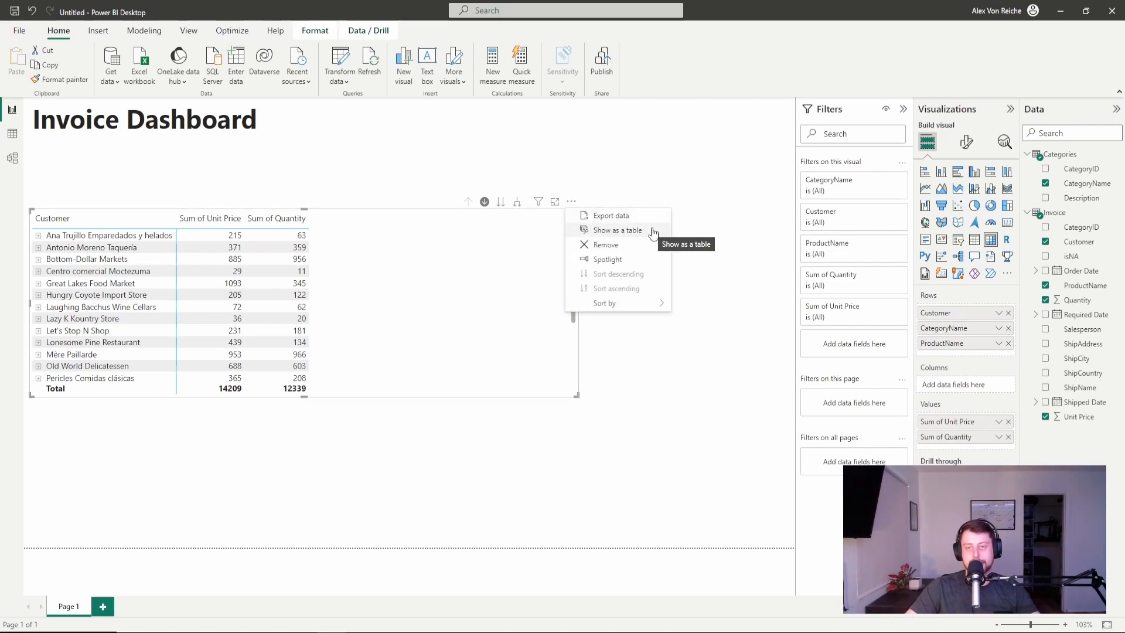
mouse_move(638, 304)
click(208, 478)
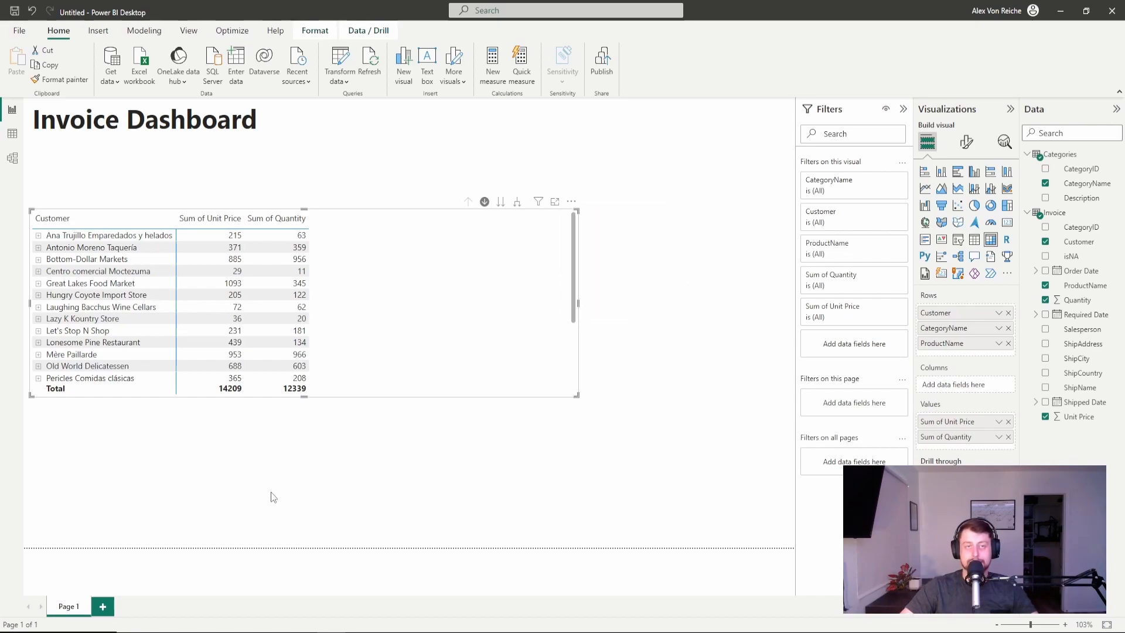
Show the Invoice table's rows in Table view.
click(11, 133)
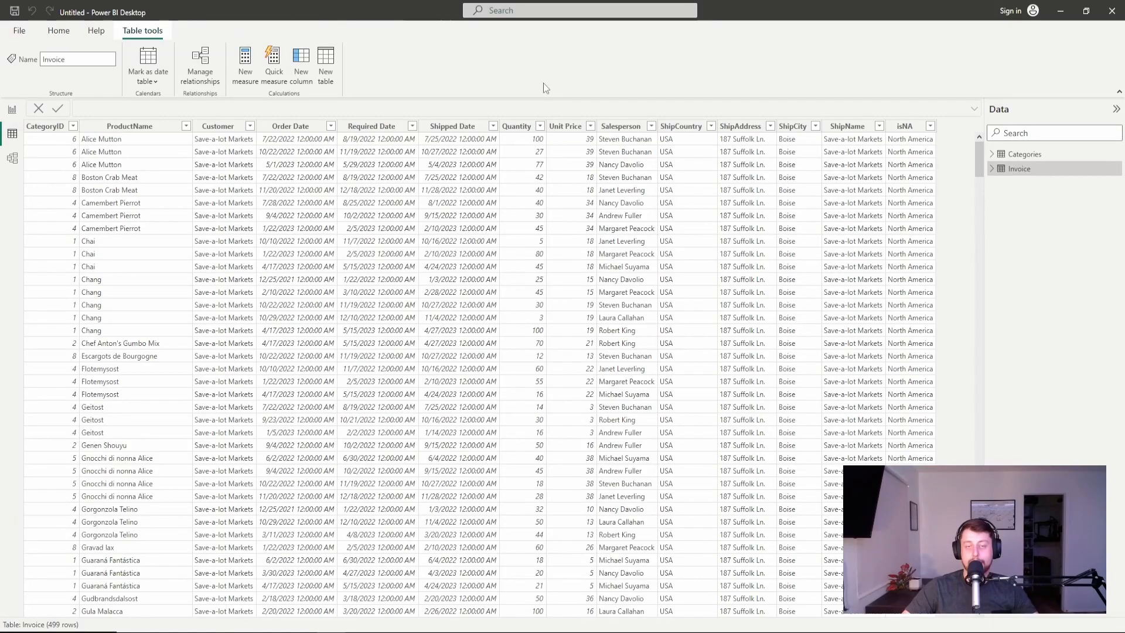
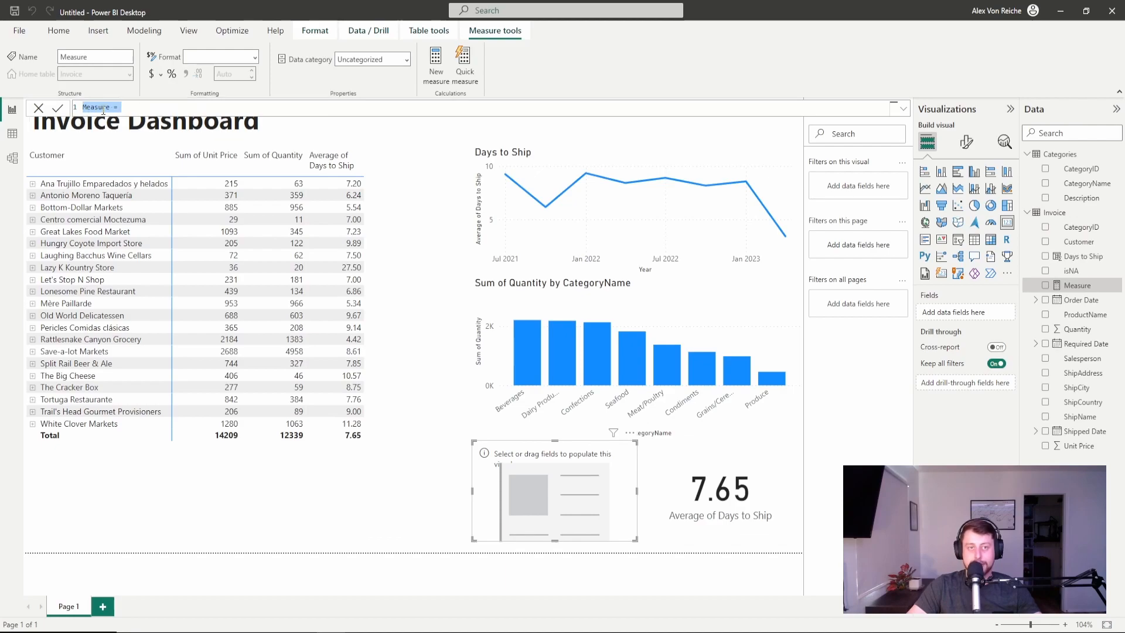
Name the new measure in the Invoice table Days to Ship.
click(104, 110)
drag(111, 110, 86, 110)
text(Ca)
text(ys to S)
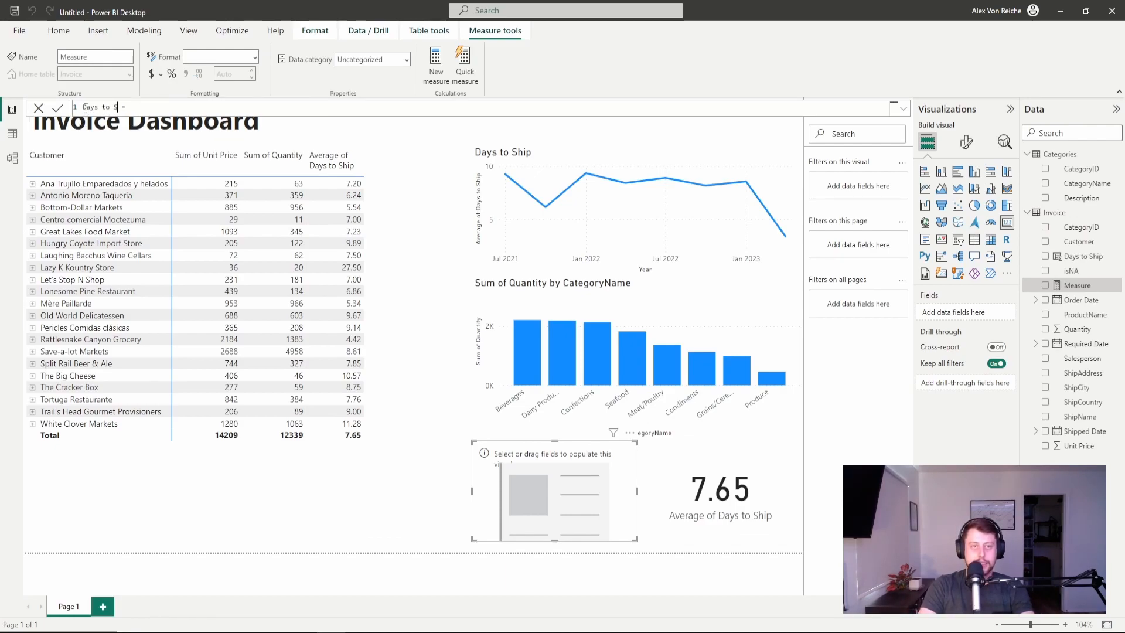
text(hip)
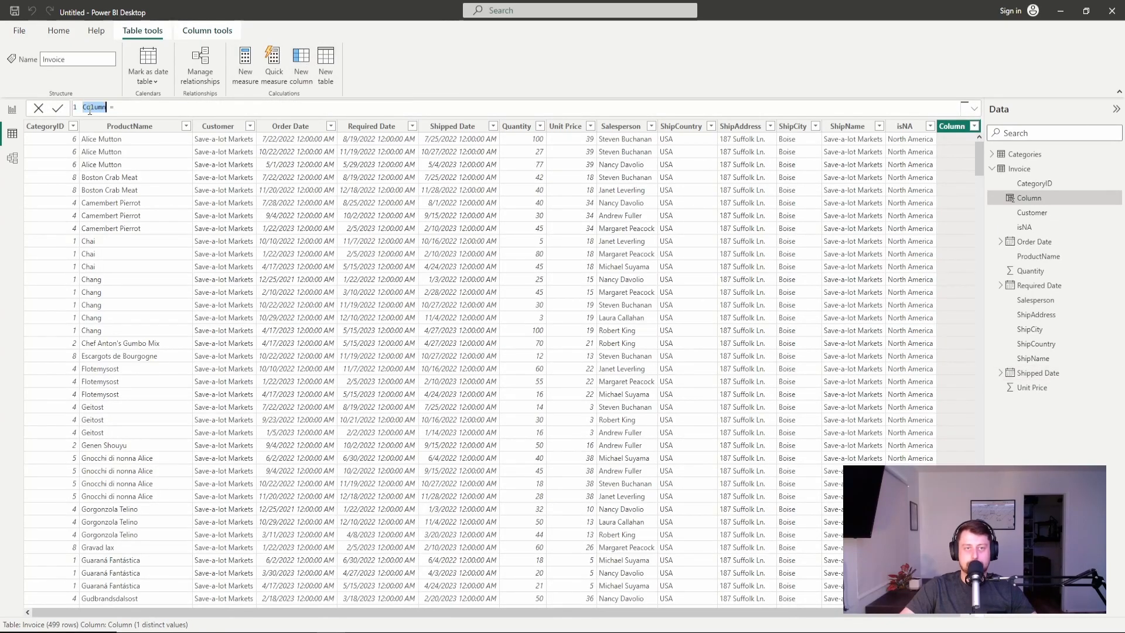
Name the new Invoice column Days to Ship and begin its formula with IF(ISBLANK(Invoice[Shipped Date]),0,.
text(Days)
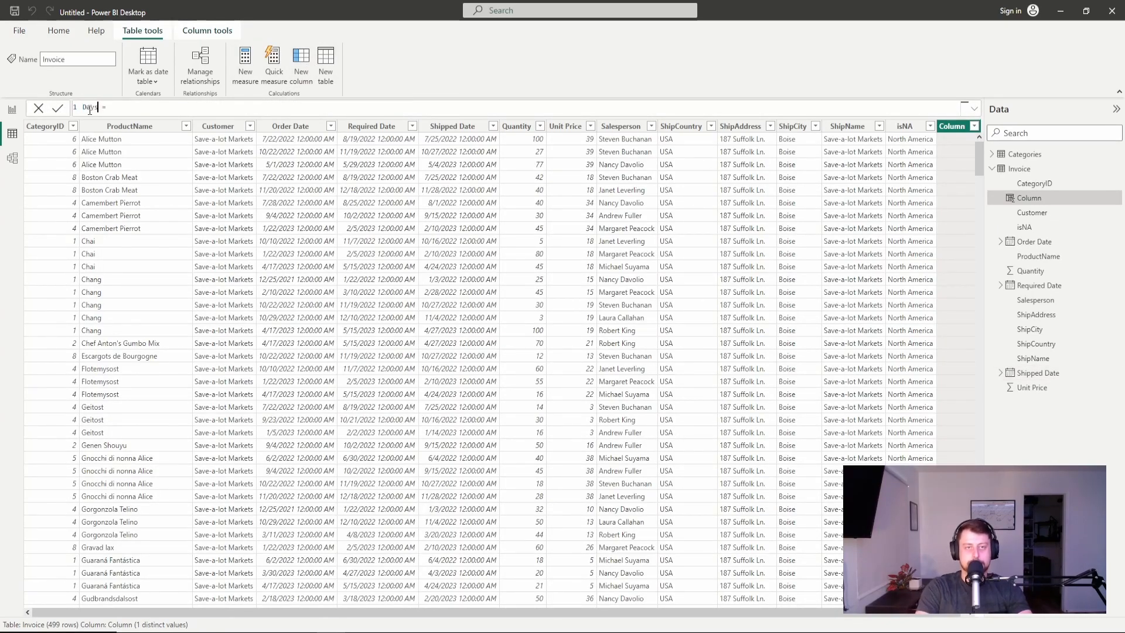
text( to Ship = )
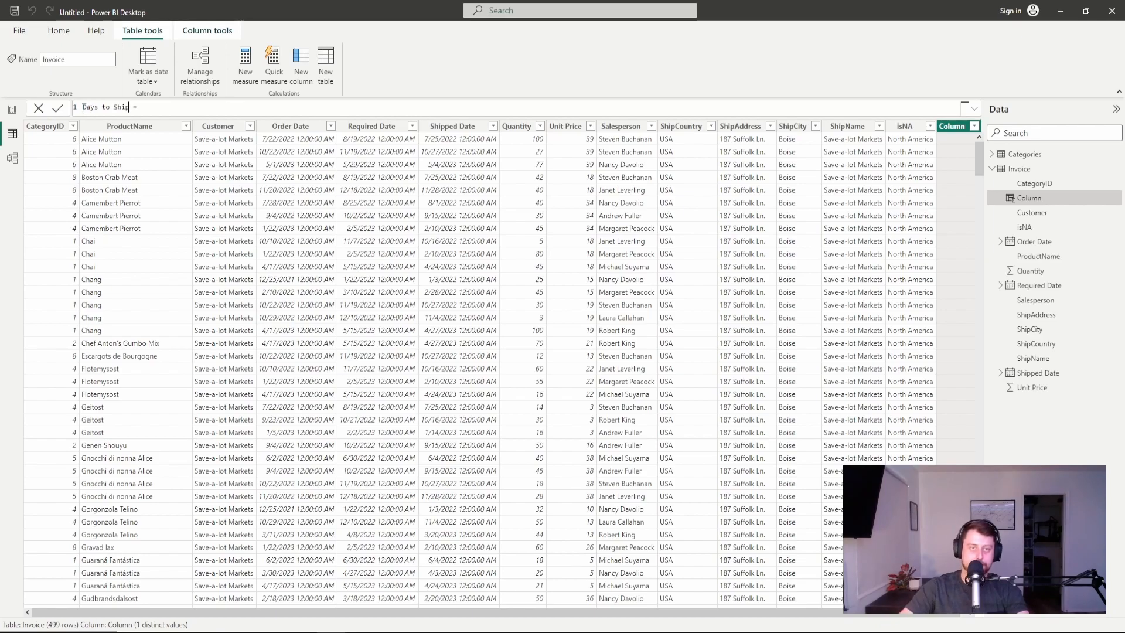
text(IF()
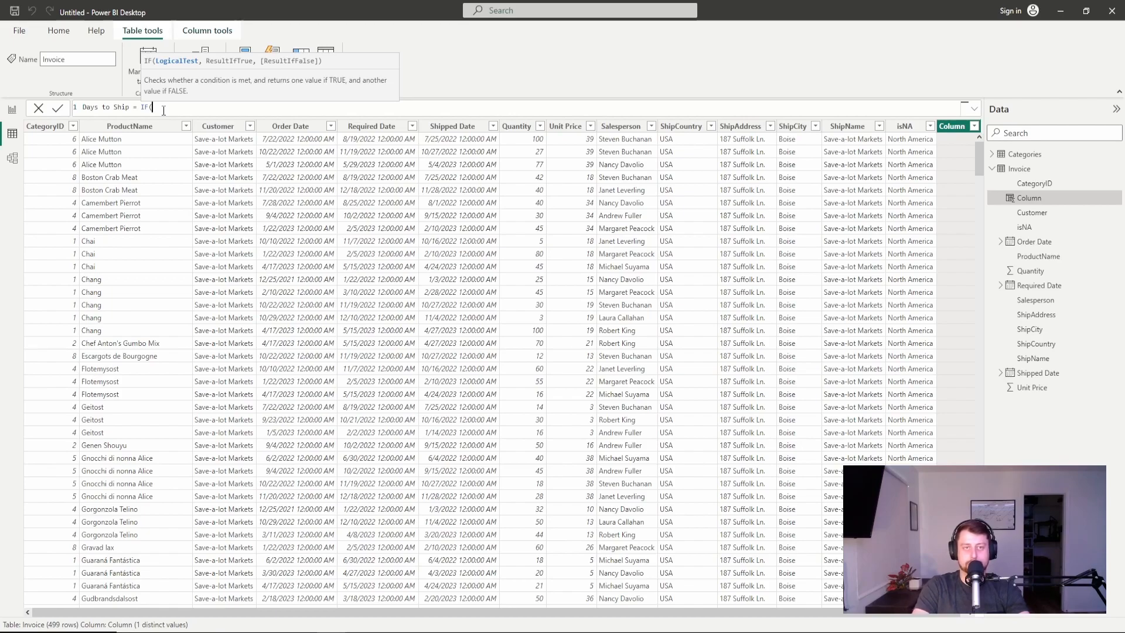
text(ISBLANK()
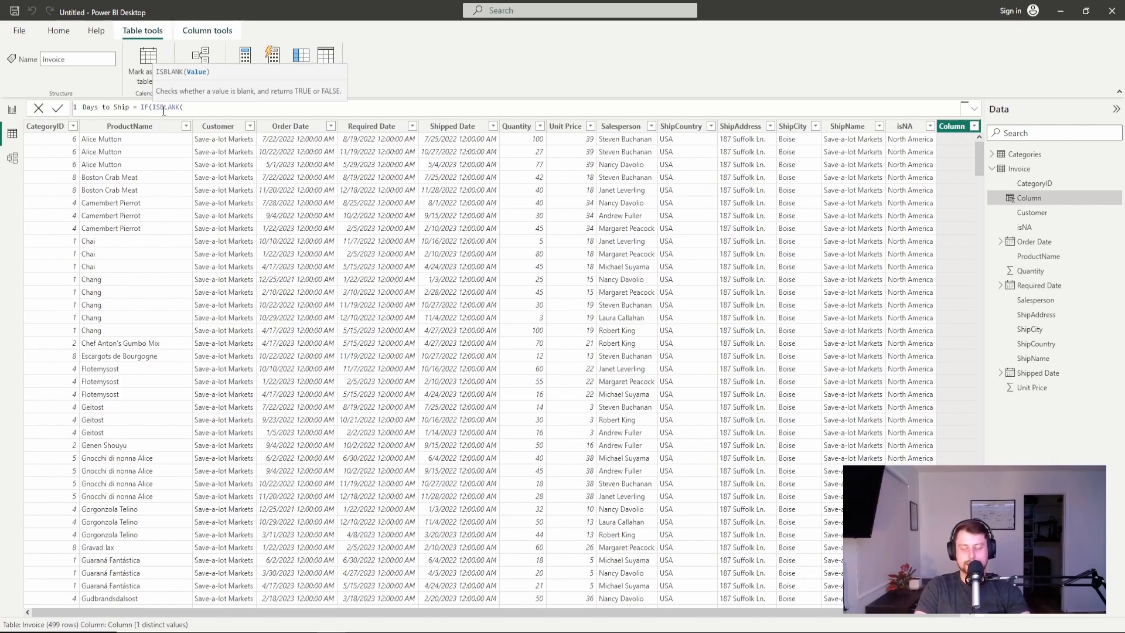
text(Ship)
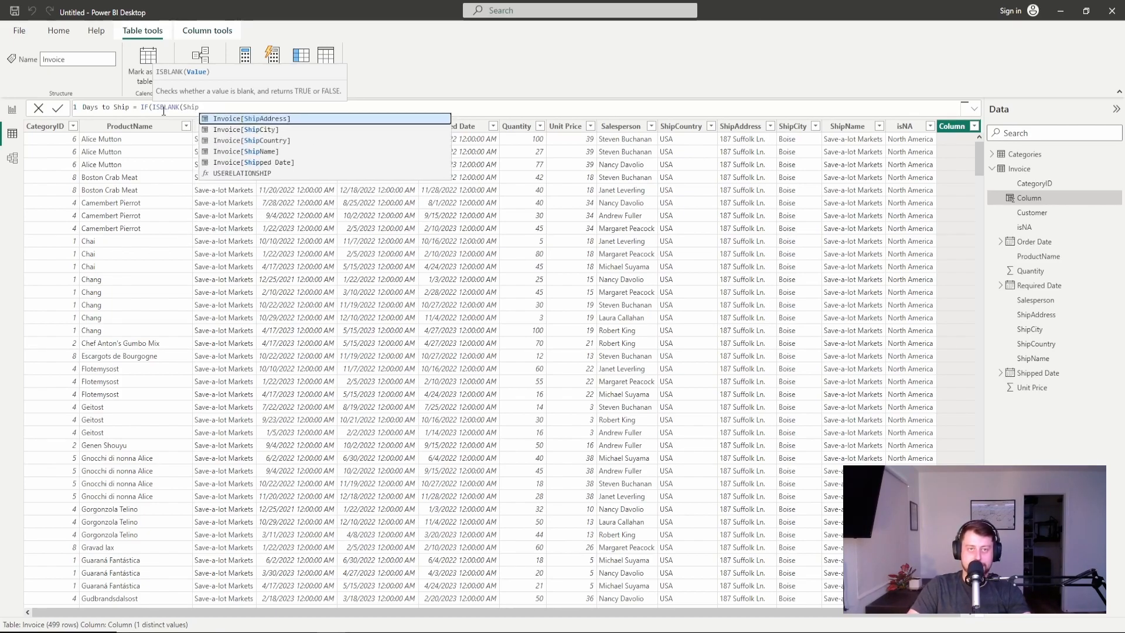
key(Down)
key(Down)
key(Down)
key(Down)
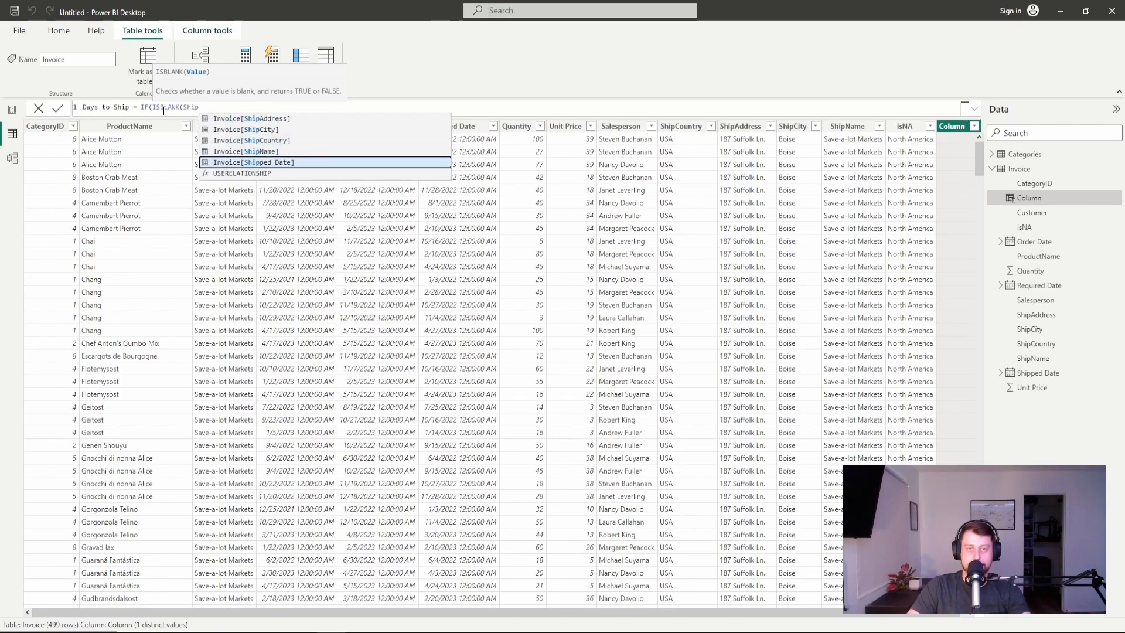
key(Tab)
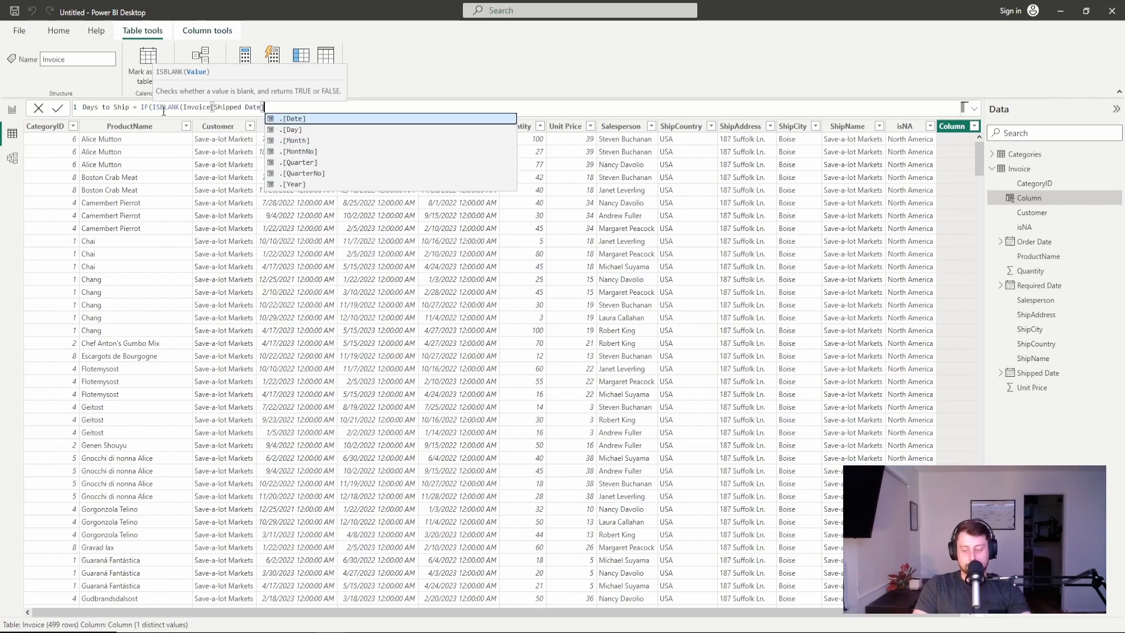
text())
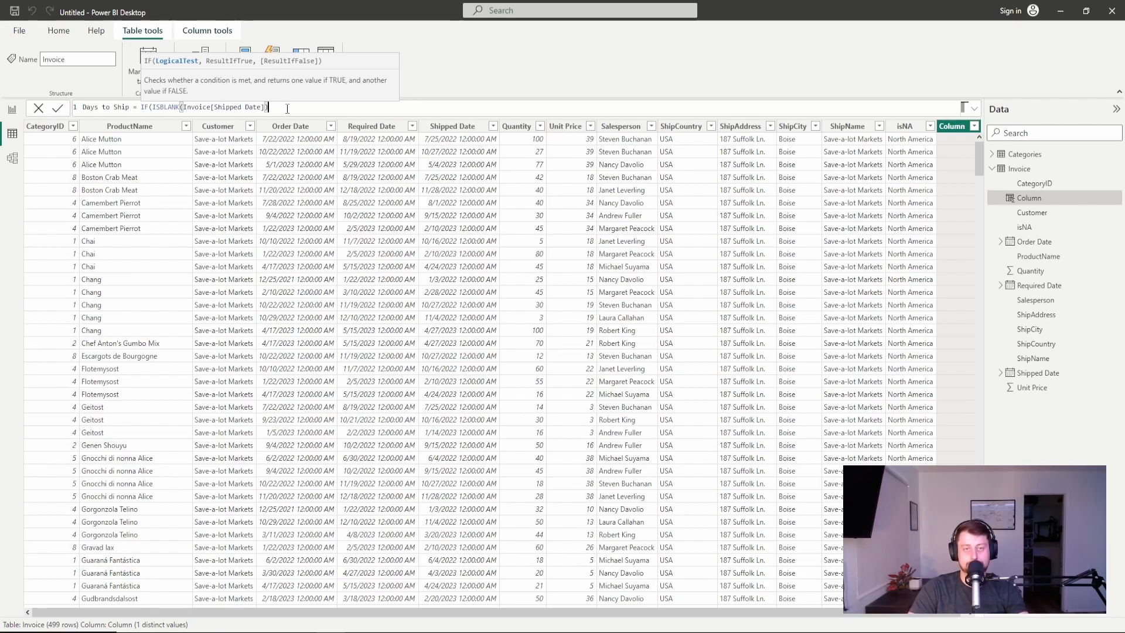
text(,)
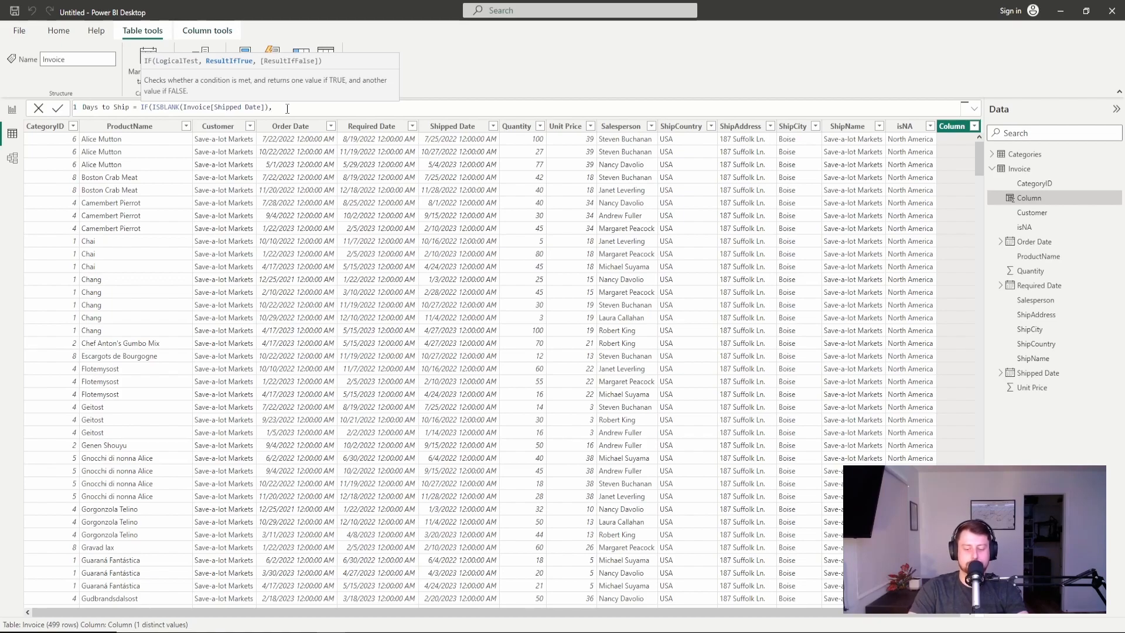
text(0,)
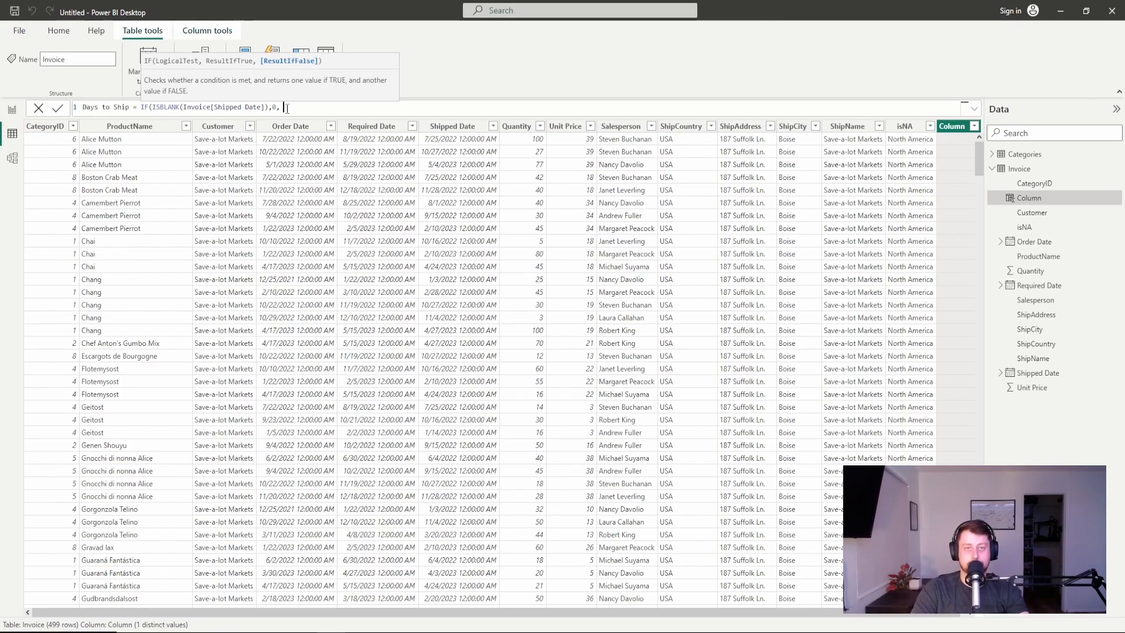
Complete the Days to Ship column formula with datediff(Invoice[Order Date], Invoice[Shipped Date], day)) and commit it.
text(datediff)
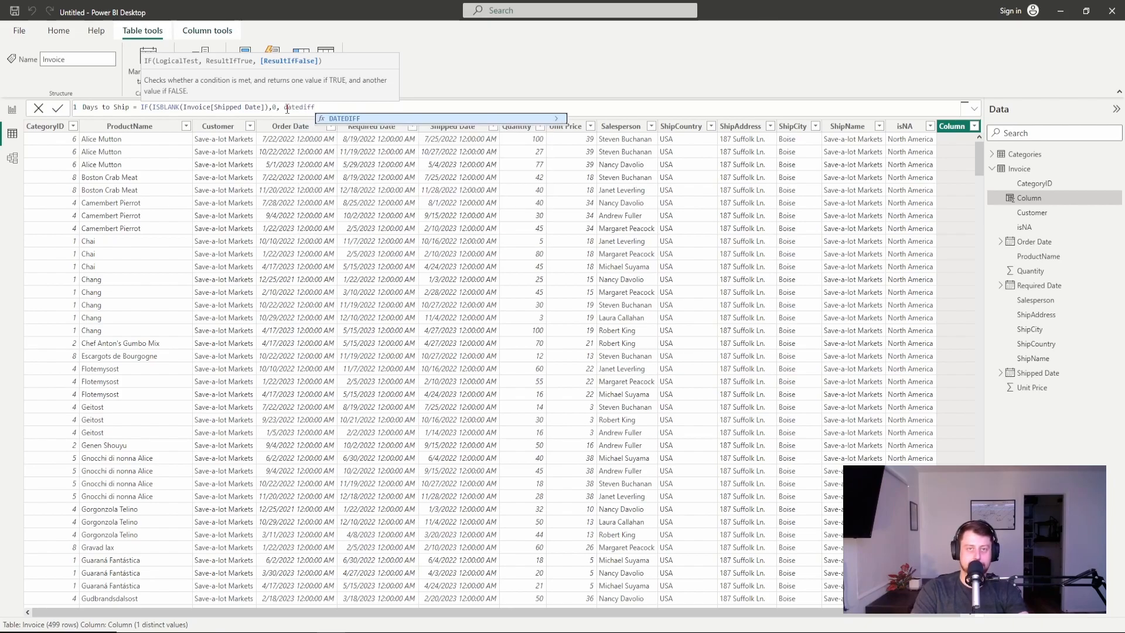
text((Order)
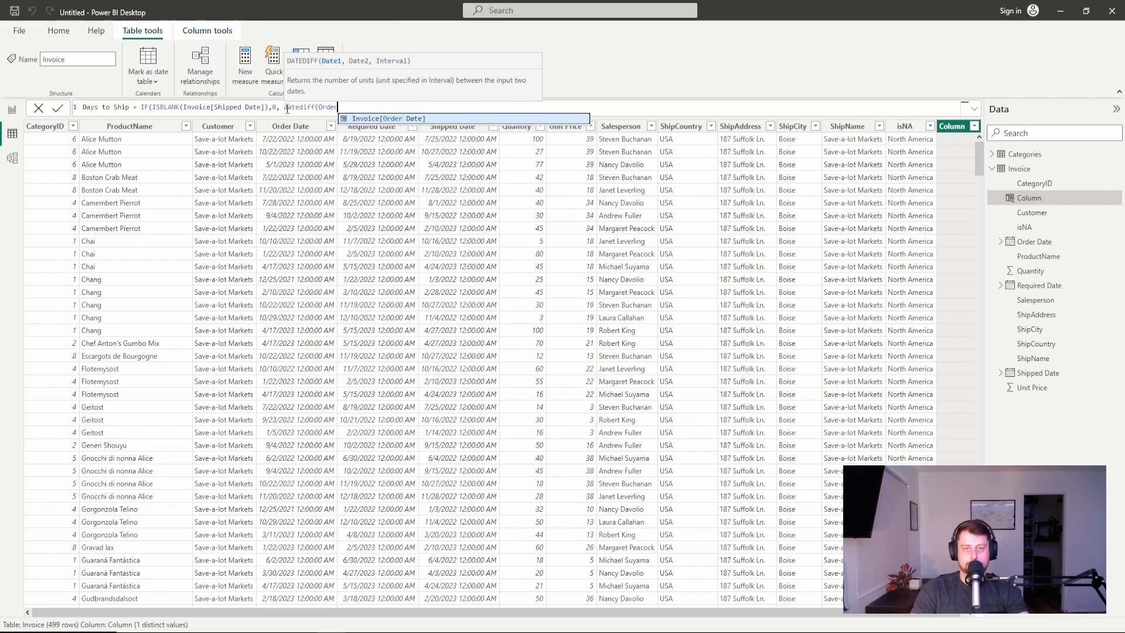
key(Tab)
text(, )
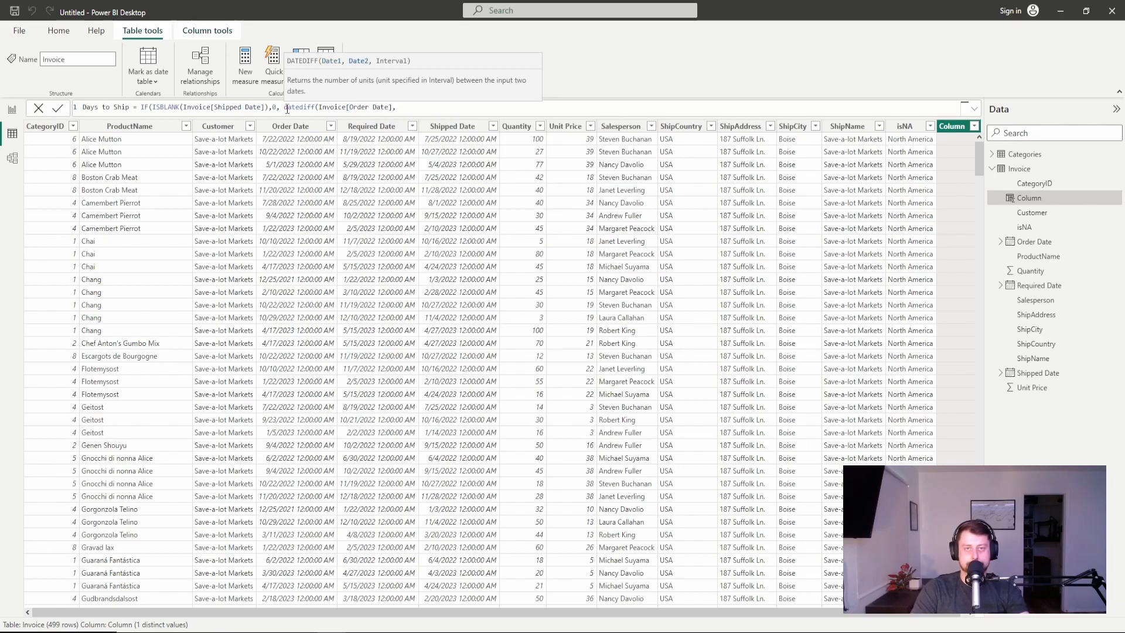
text(Ship)
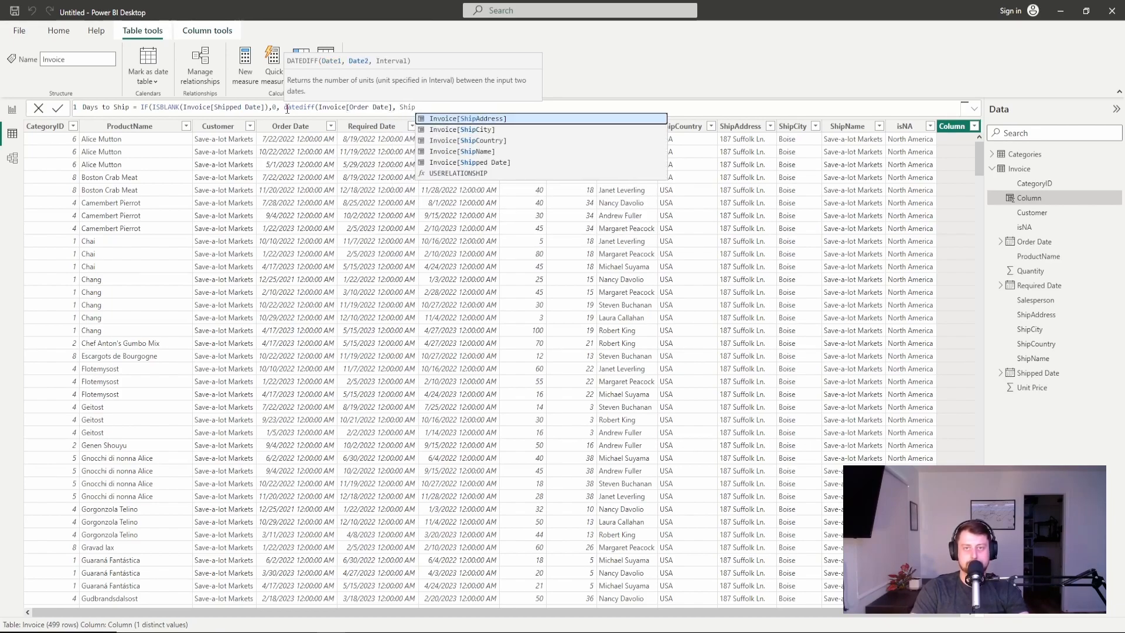
key(Down)
key(Down)
key(Down)
key(Down)
key(Tab)
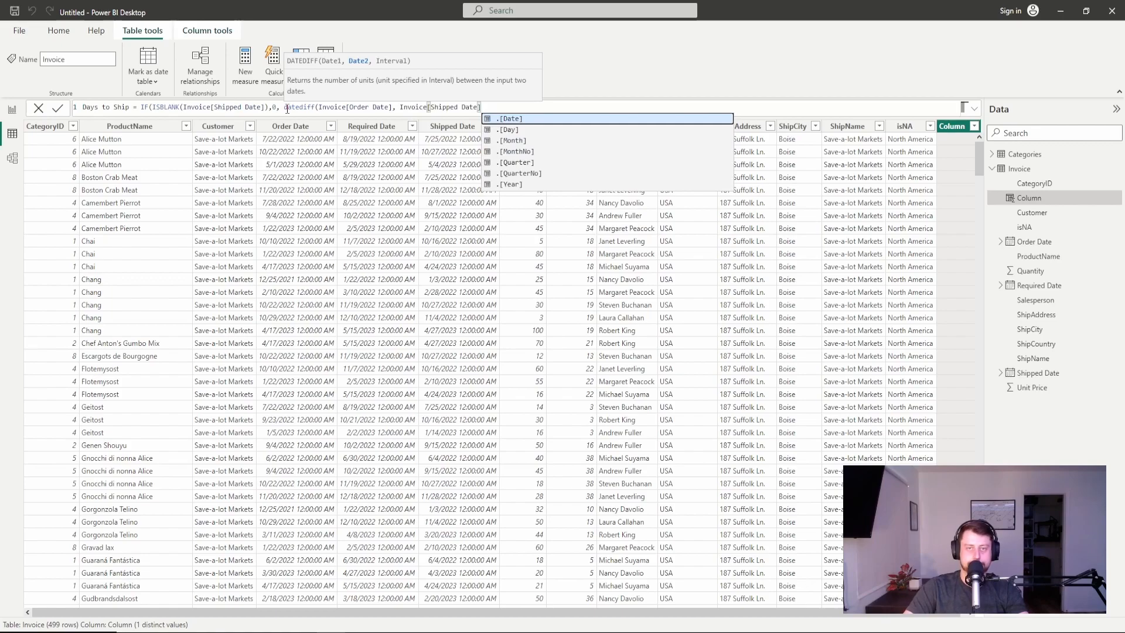
text(, day)
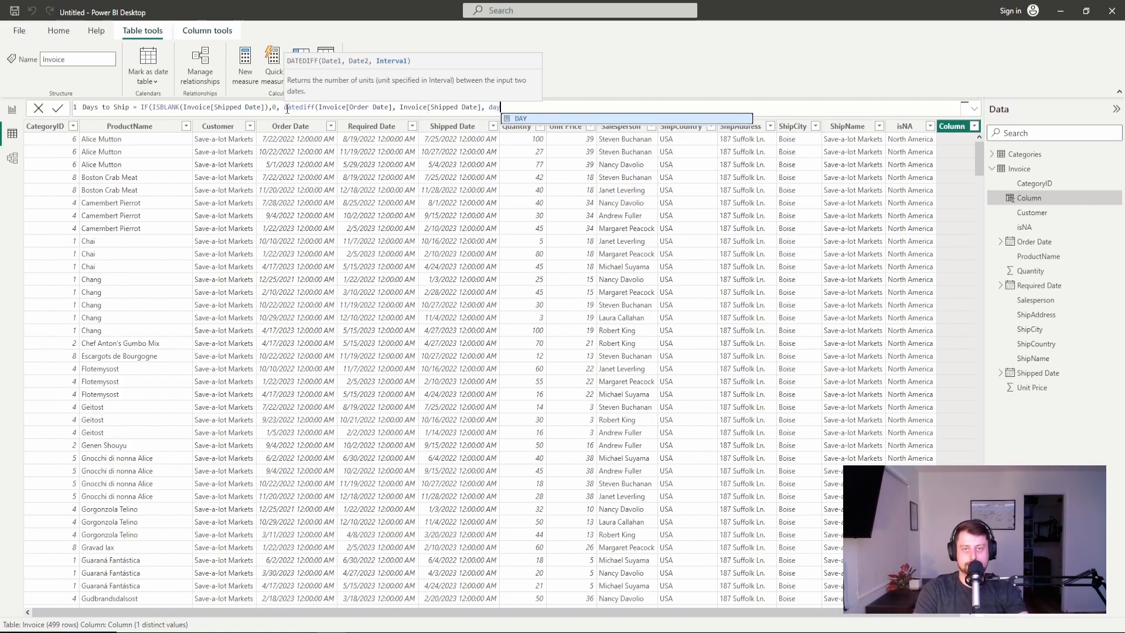
text())
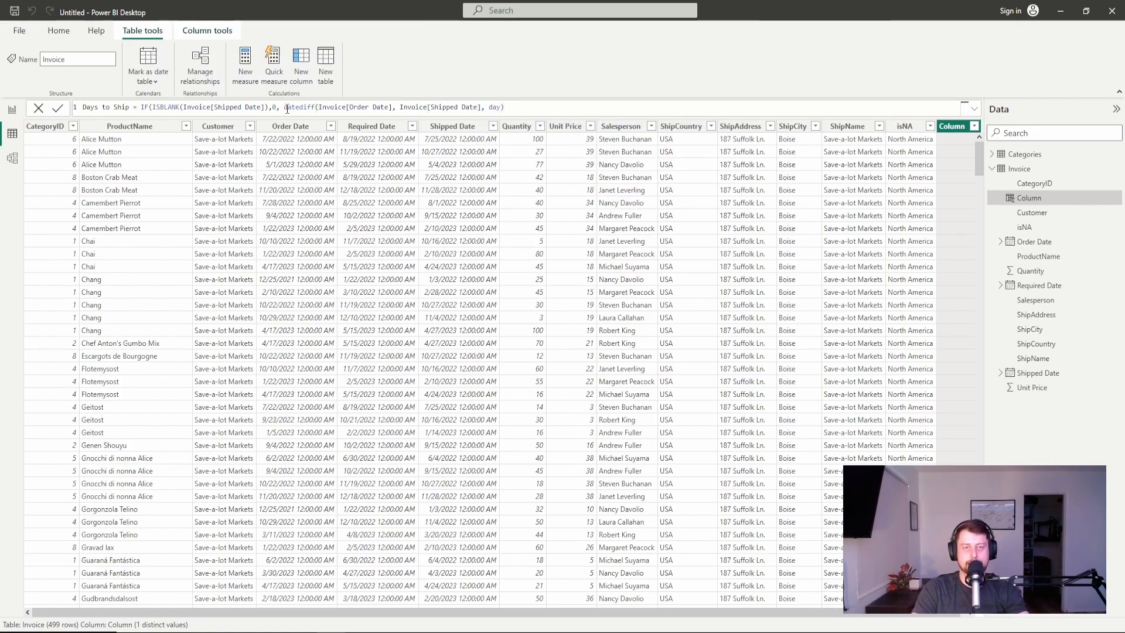
text())
key(Return)
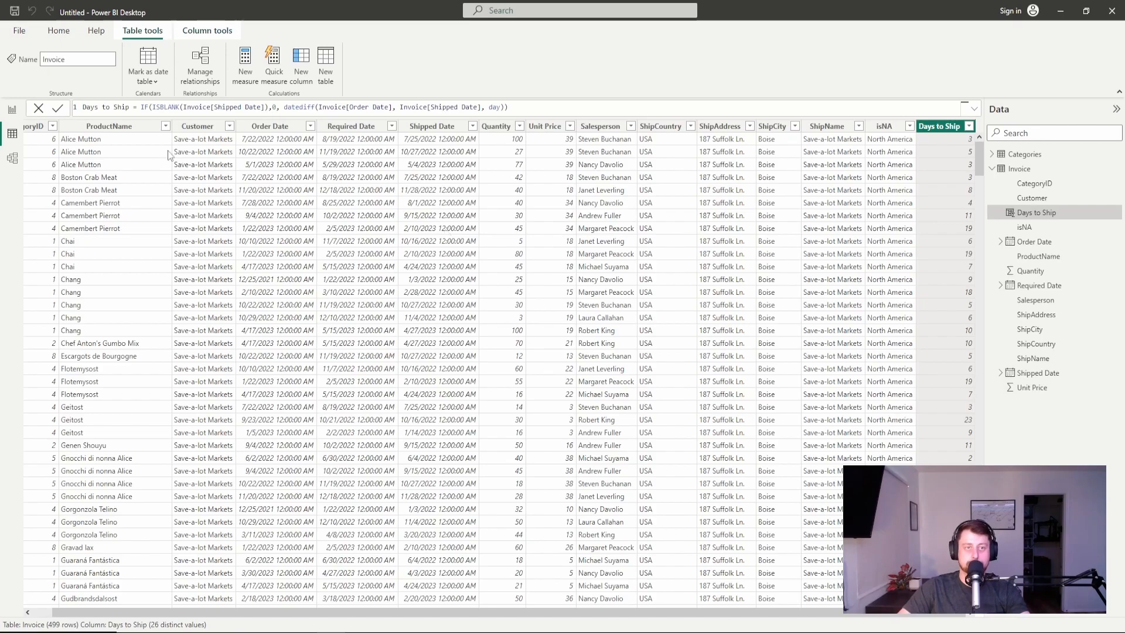
Add the Days to Ship field to the report's matrix values and aggregate it as Average.
click(12, 111)
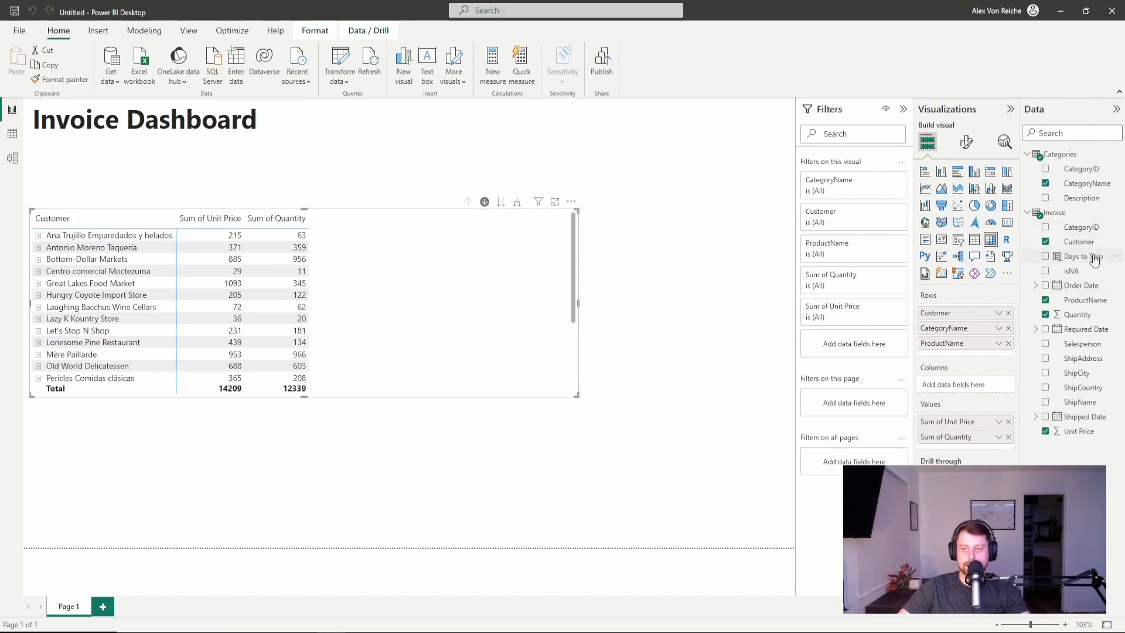
drag(1094, 259, 469, 288)
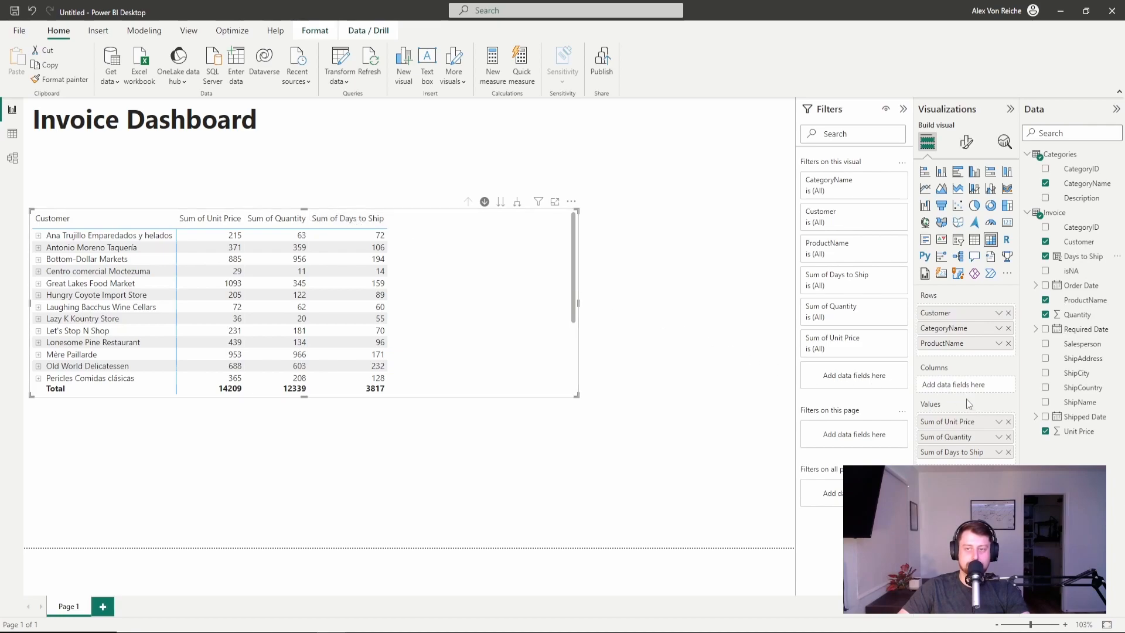
click(997, 452)
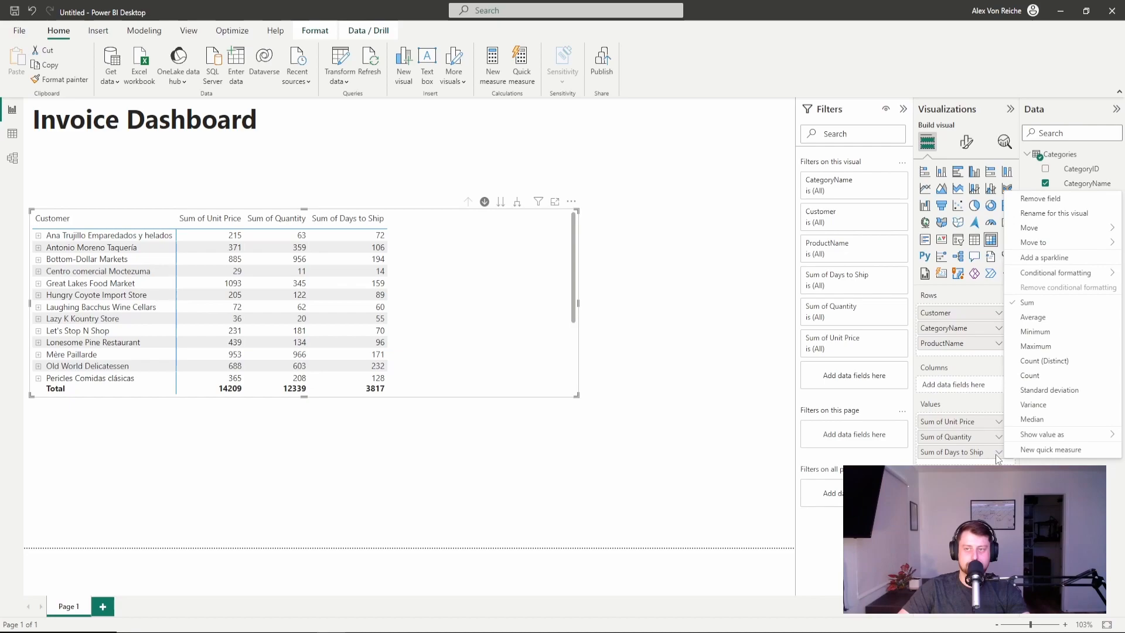
click(1073, 318)
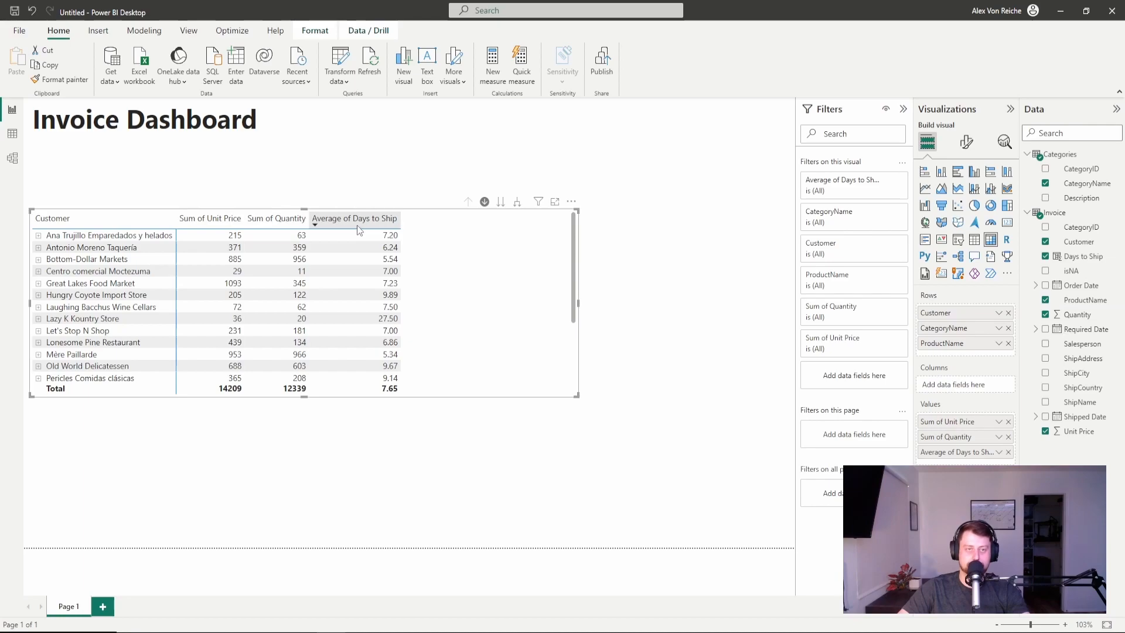
Expand the matrix through categories to products, and drill back up to the customer level.
click(518, 203)
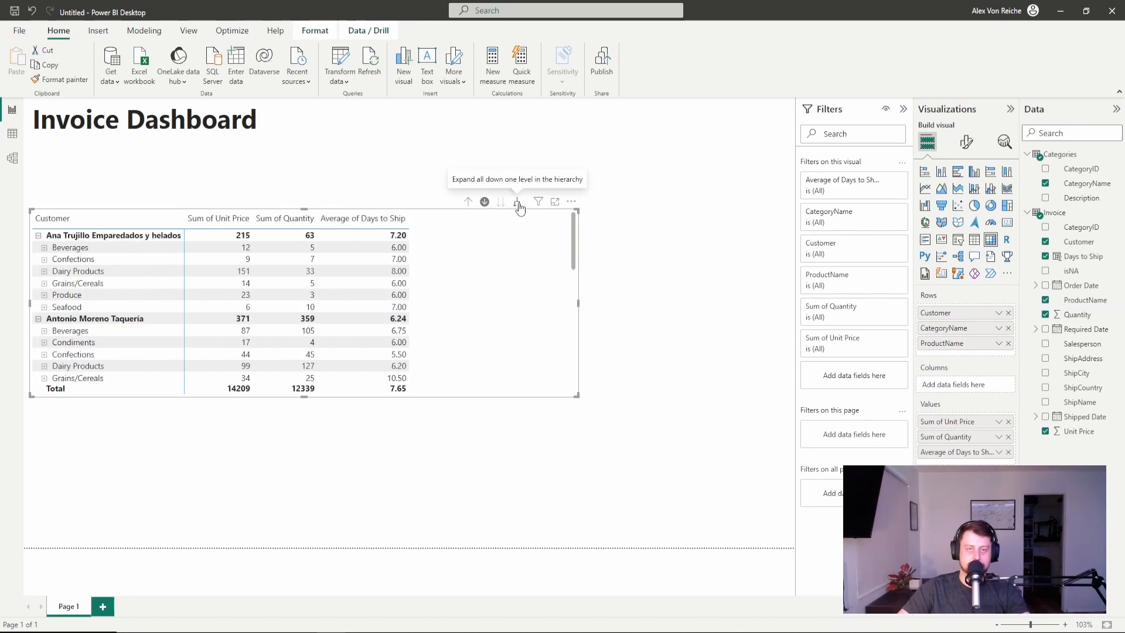
click(518, 203)
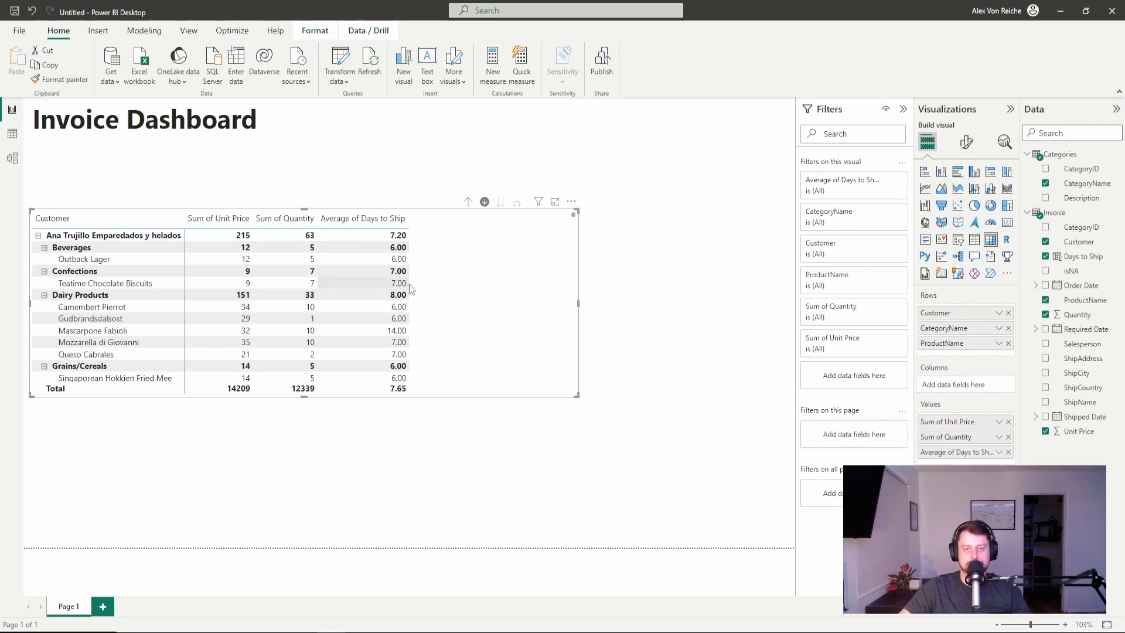
click(467, 202)
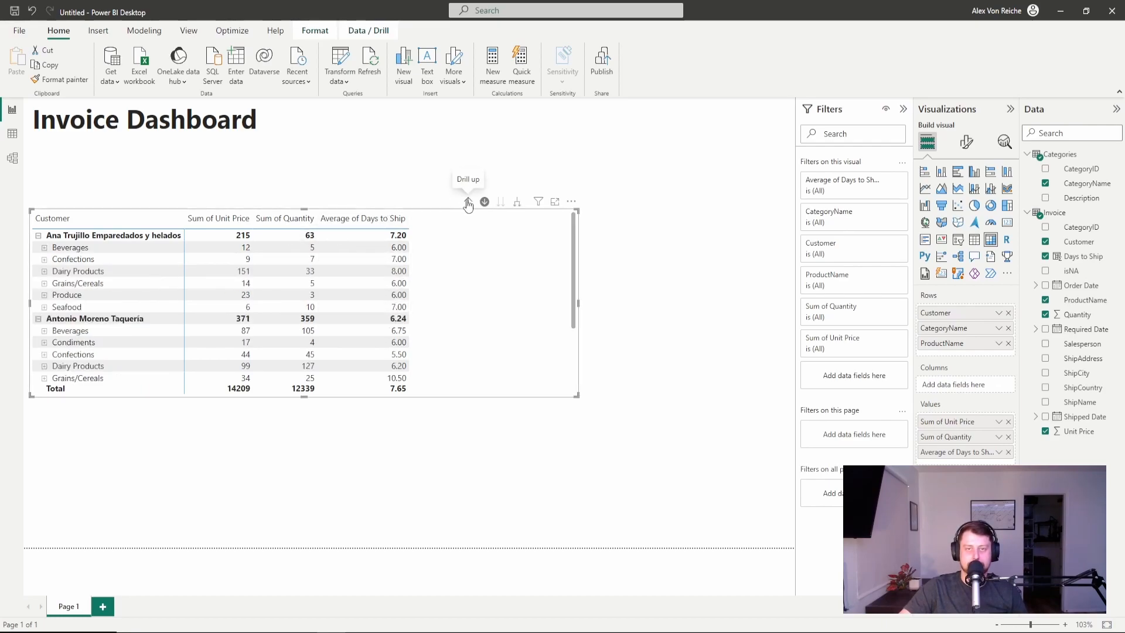
click(467, 201)
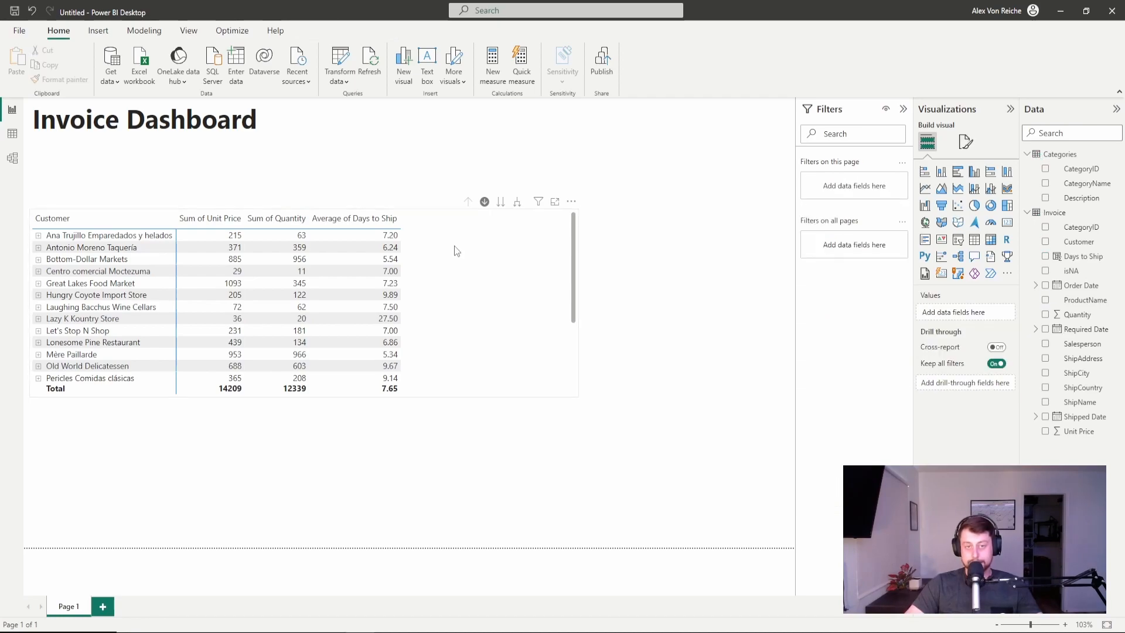
Move the matrix directly beneath the Invoice Dashboard title and resize it narrower and taller to fit its columns and all customer rows.
drag(455, 248, 442, 181)
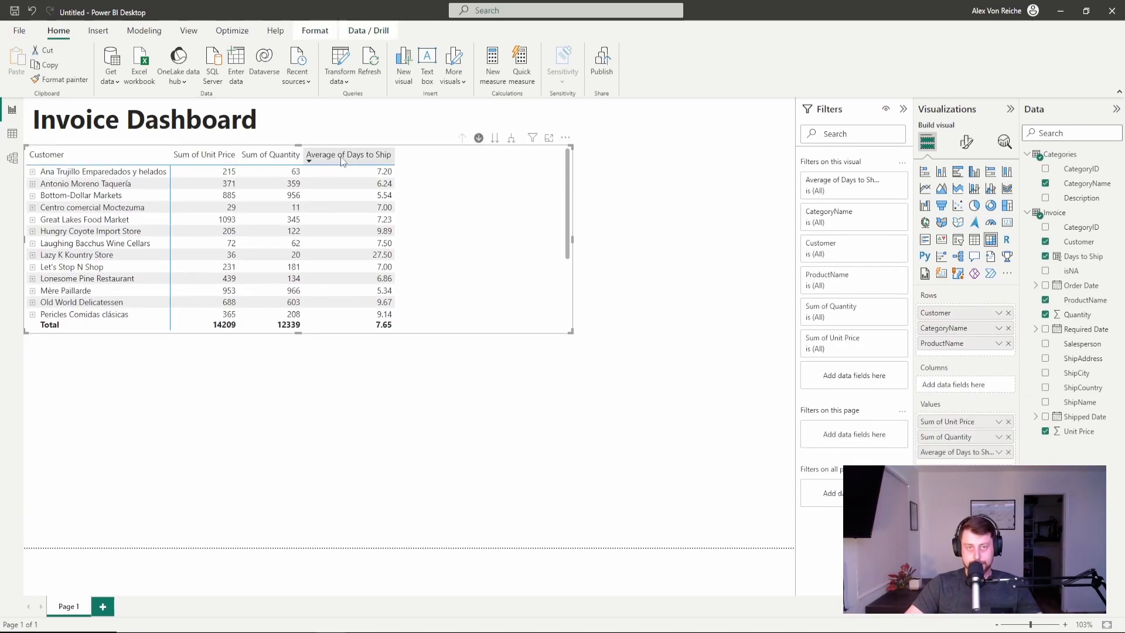
drag(572, 239, 416, 243)
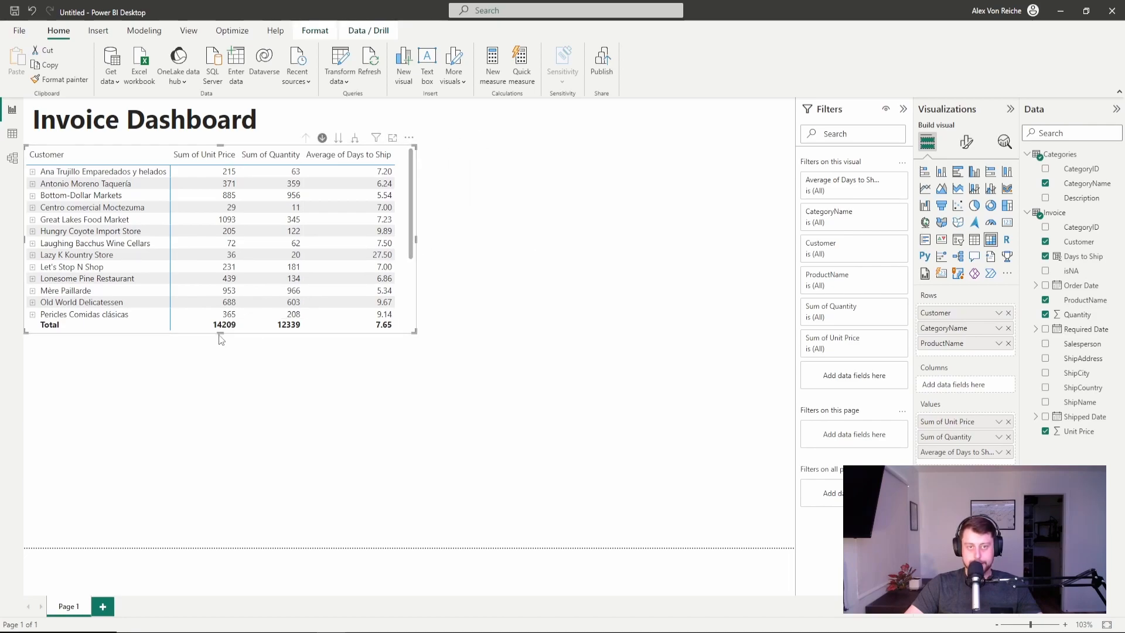
drag(220, 333, 221, 535)
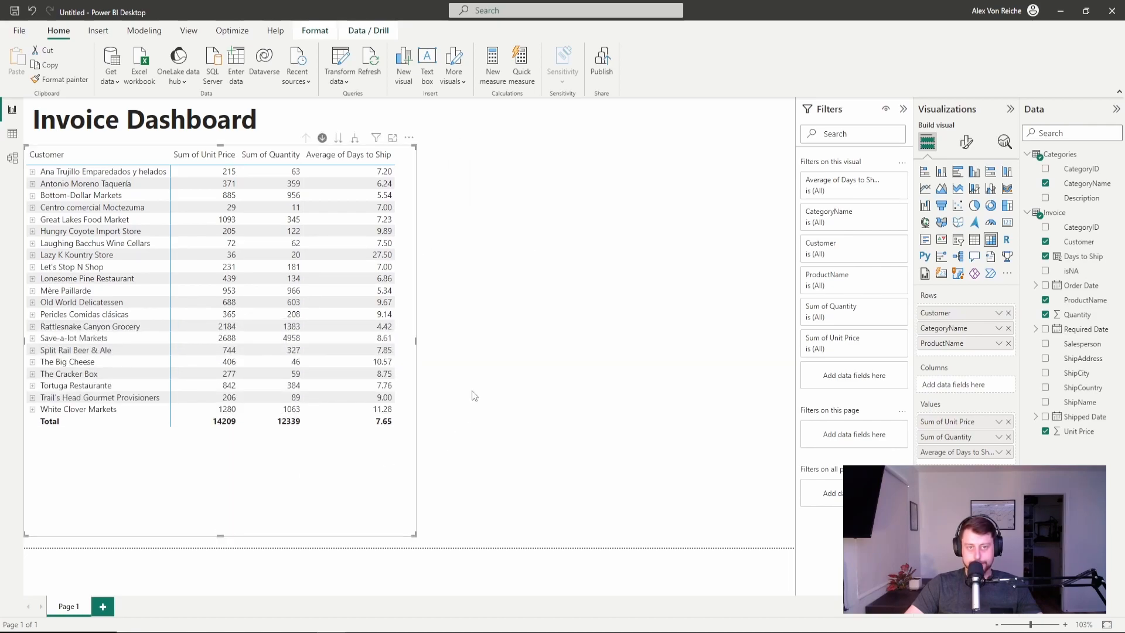
Create a separate column chart beside the matrix showing Days to Ship by Order Date.
click(472, 390)
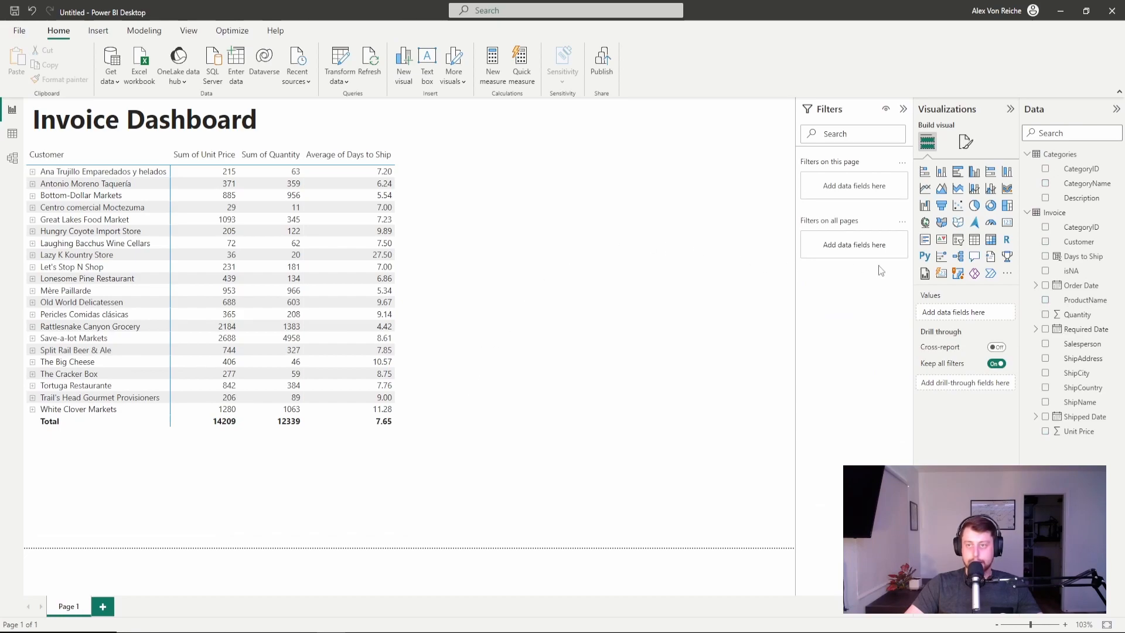
drag(1080, 256, 664, 230)
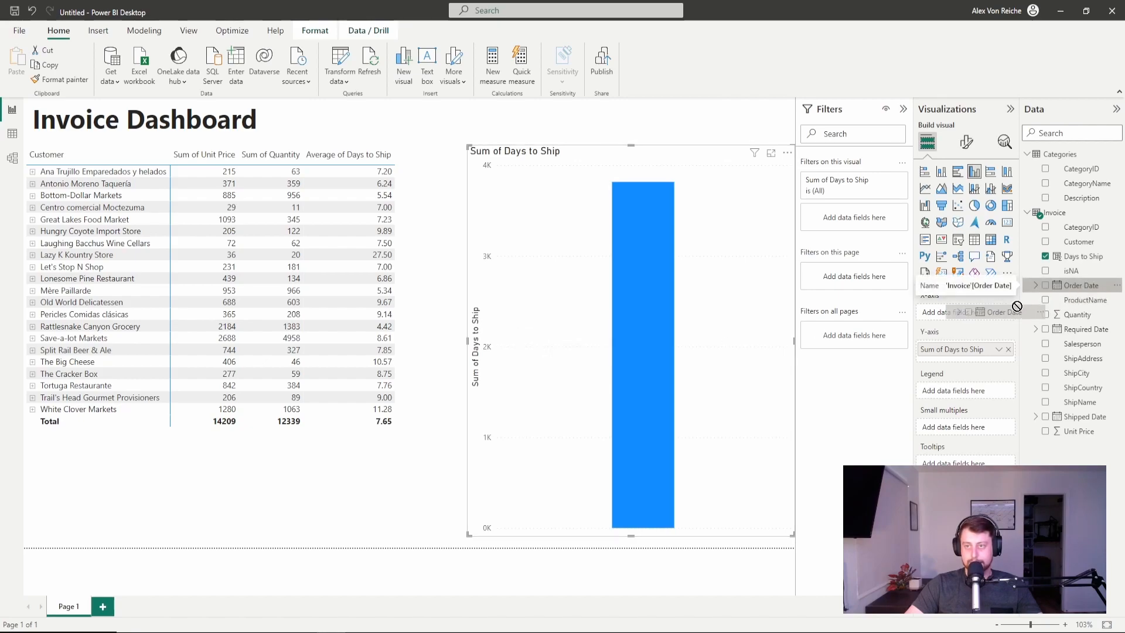
drag(1081, 285, 762, 325)
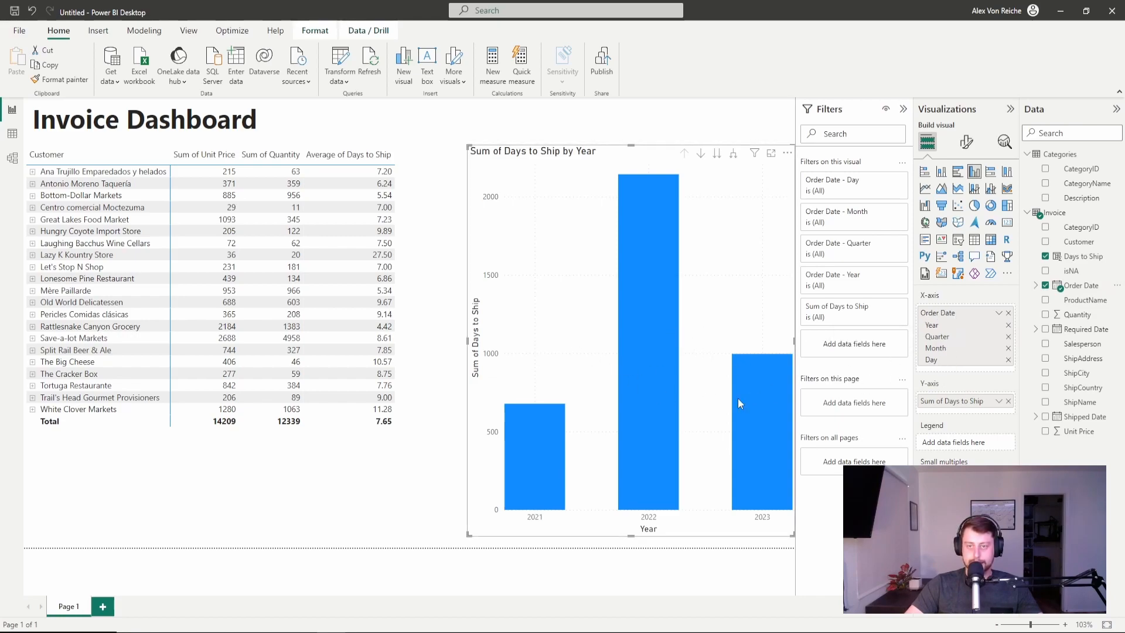
Expand the chart's date hierarchy through quarter and month to day level, and change it to a line chart.
mouse_move(755, 452)
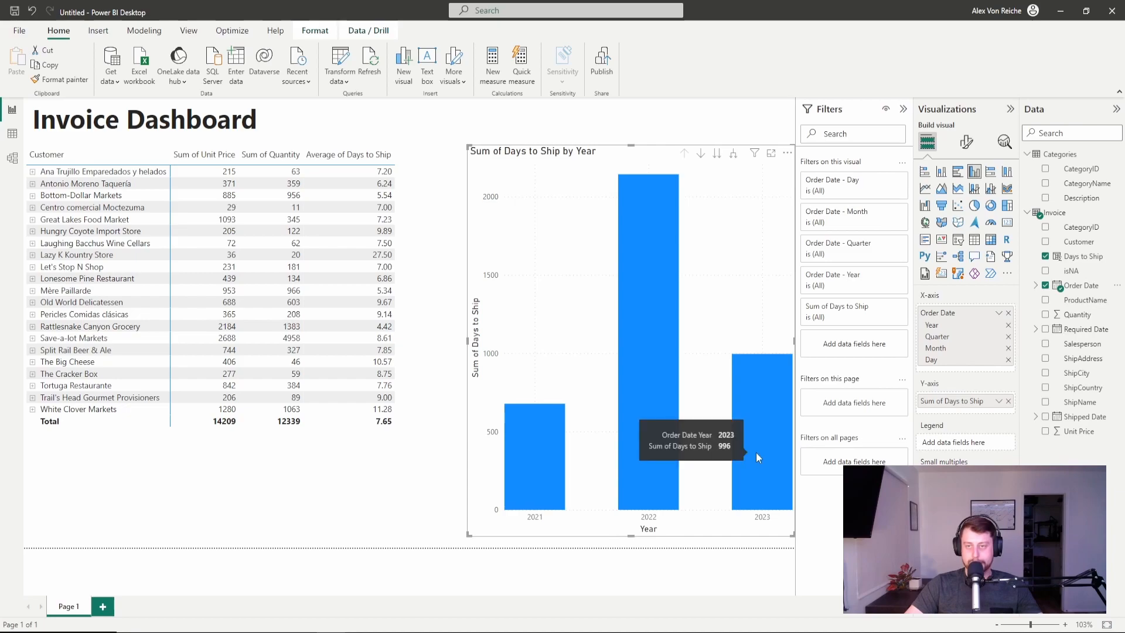
click(733, 155)
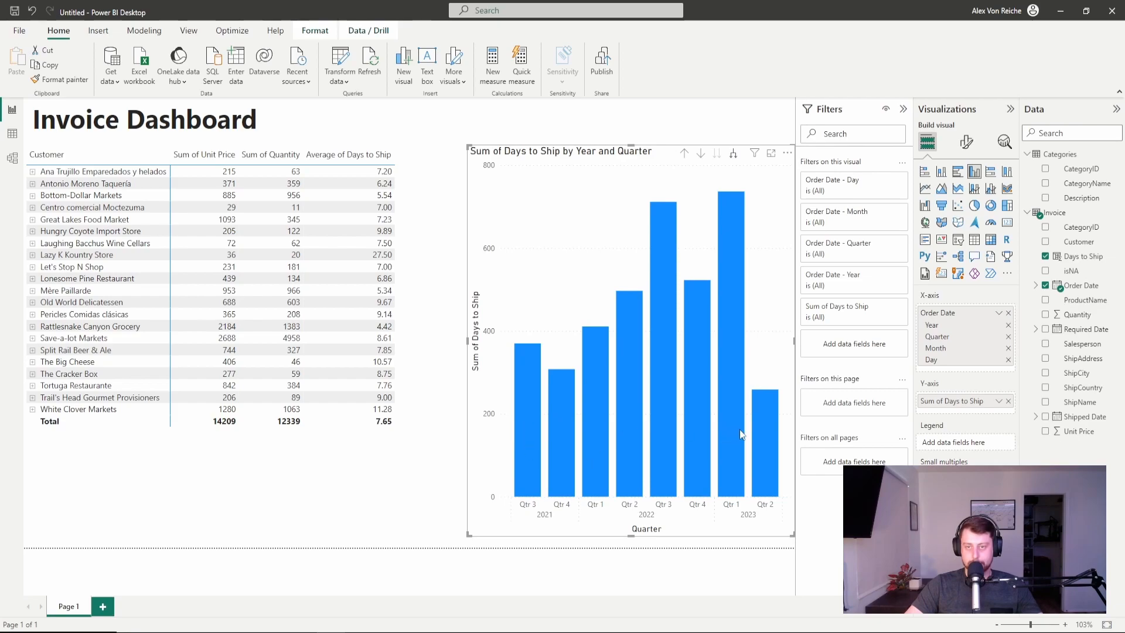
click(733, 154)
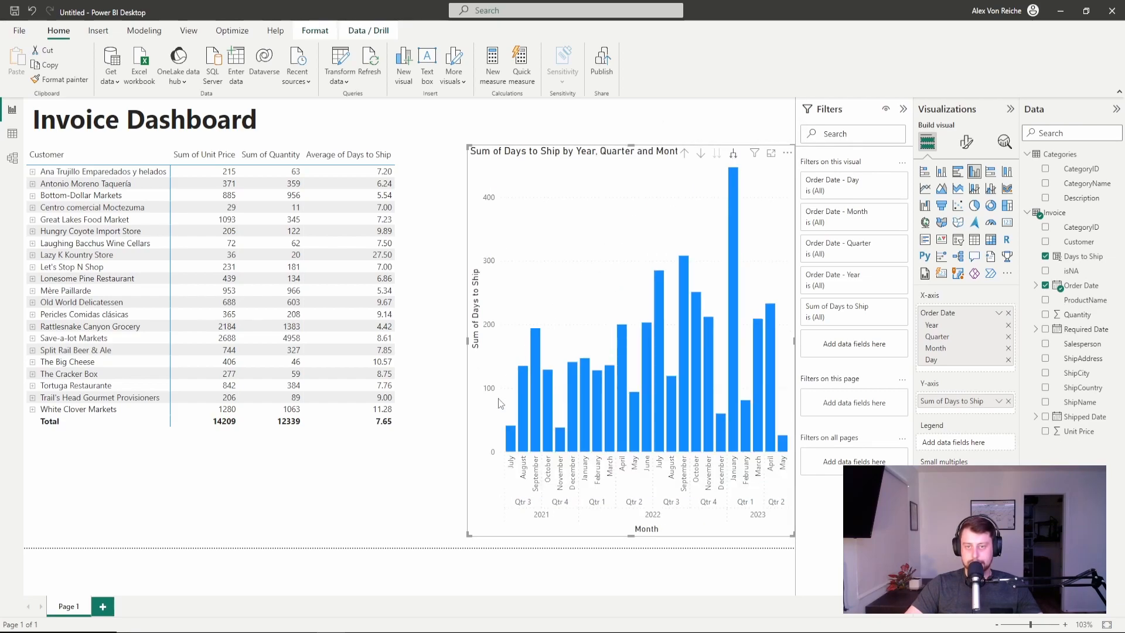
click(733, 155)
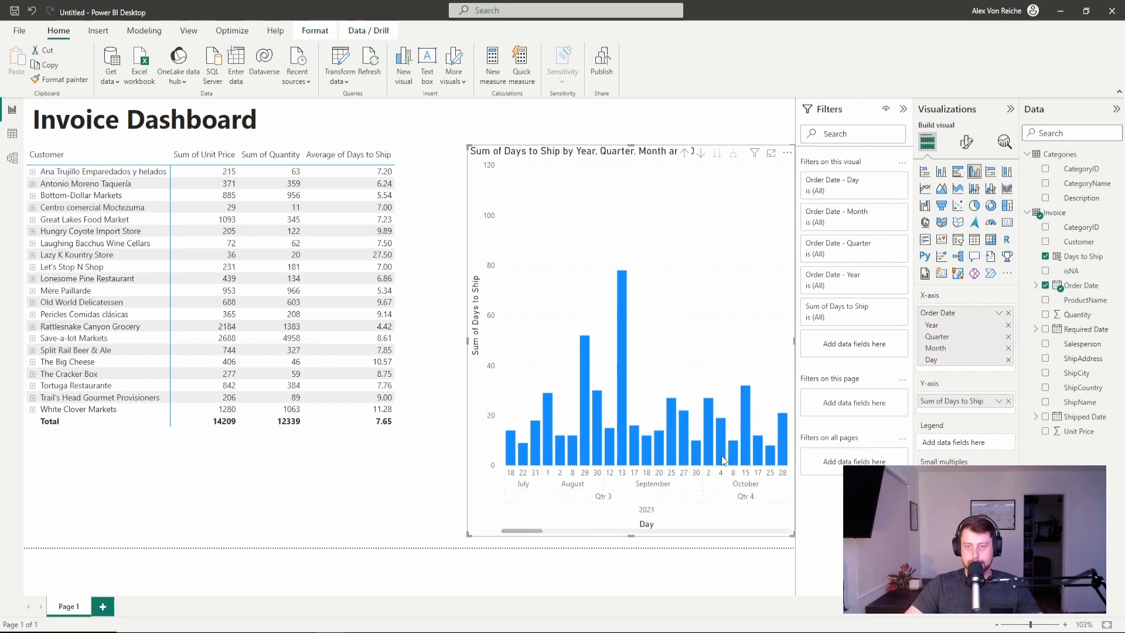
click(925, 189)
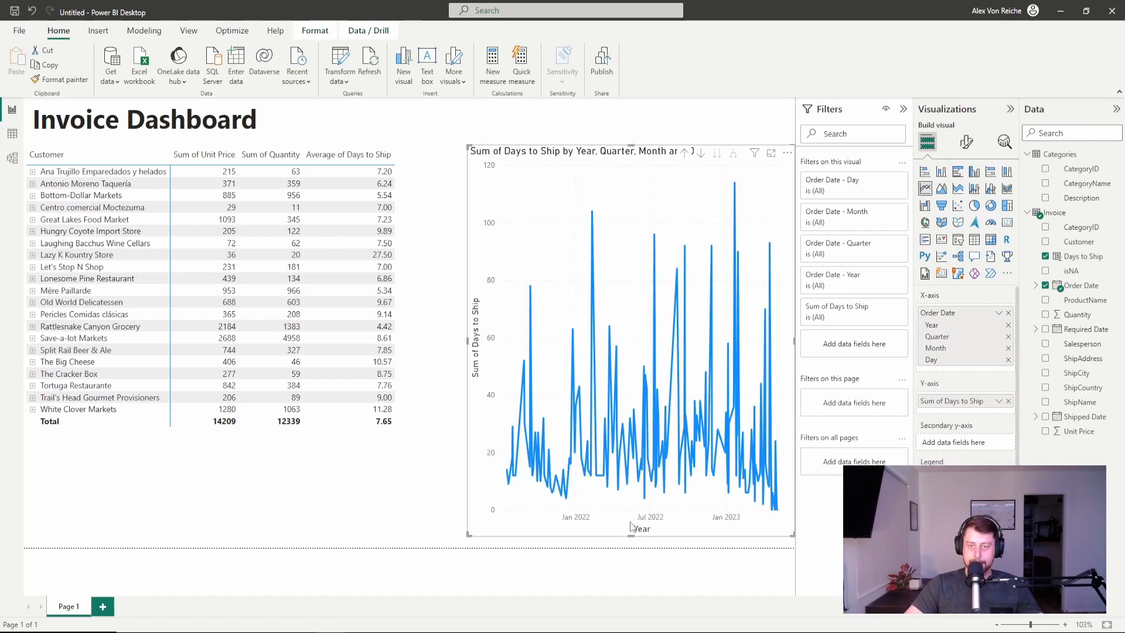
Shorten the line chart to about a third of its height and drill it up to the quarter level.
drag(632, 534, 656, 259)
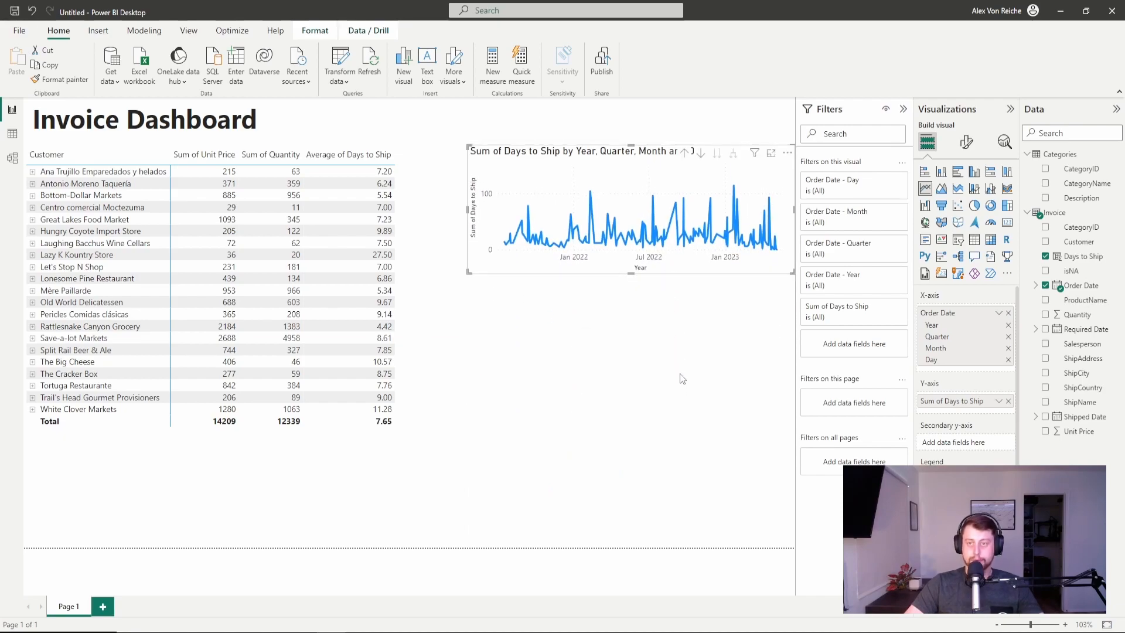
click(684, 153)
click(684, 153)
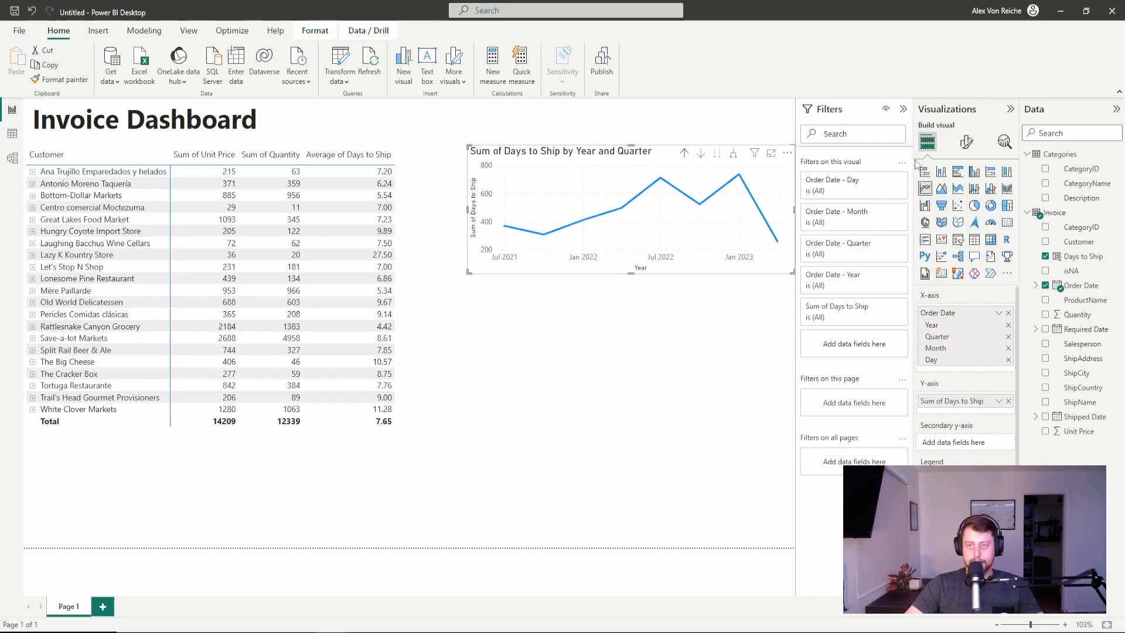
Replace the line chart's title text with "Days to Ship".
click(967, 143)
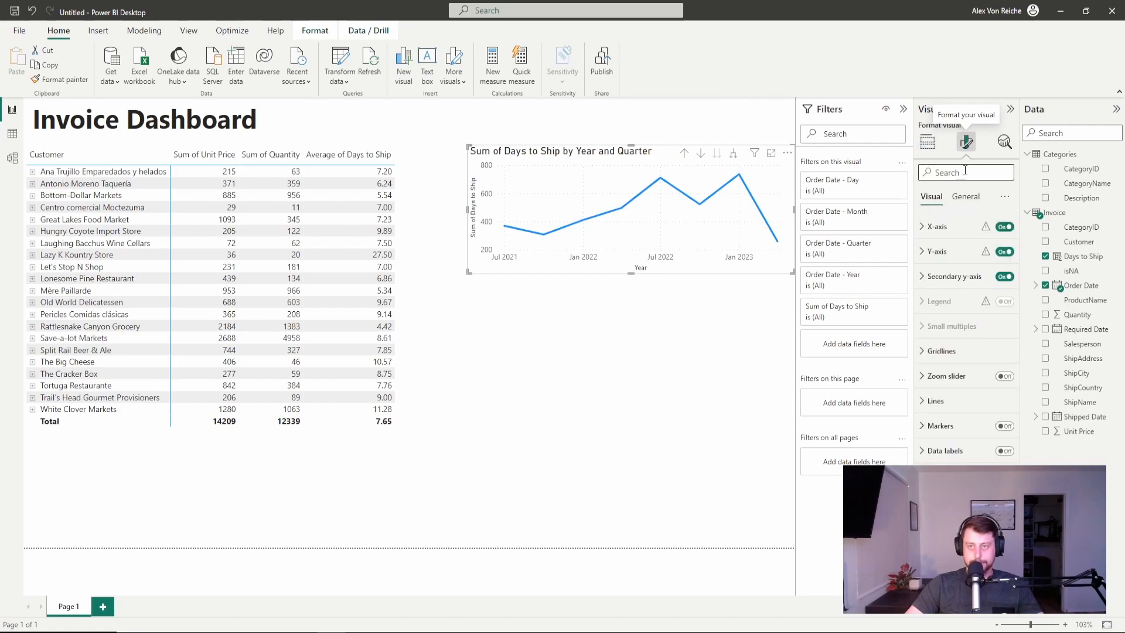
click(974, 201)
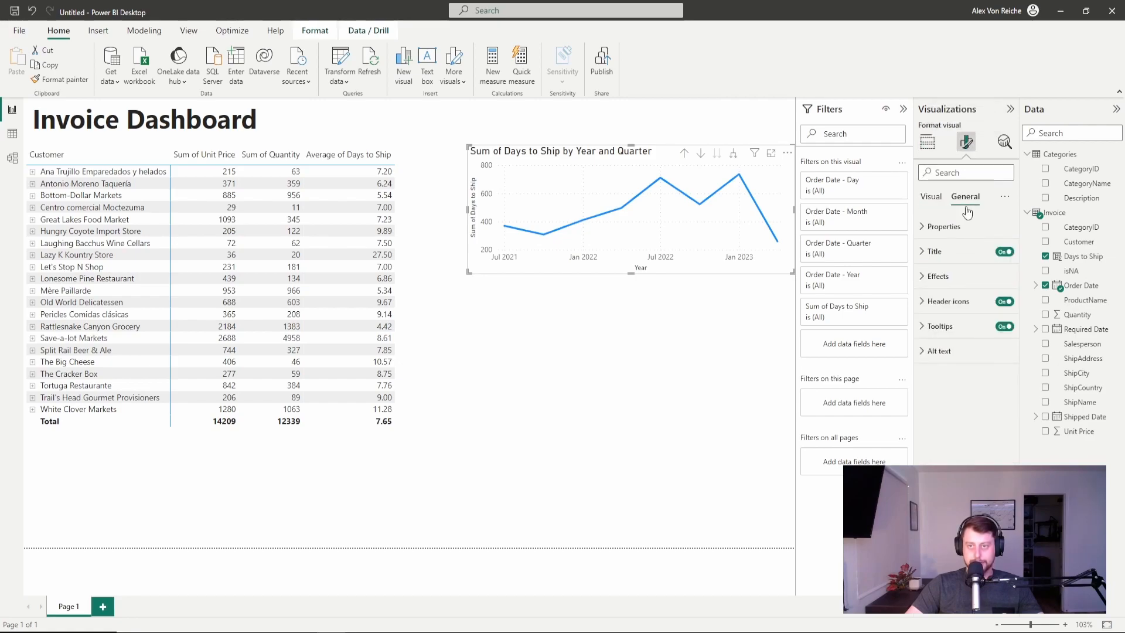
click(931, 252)
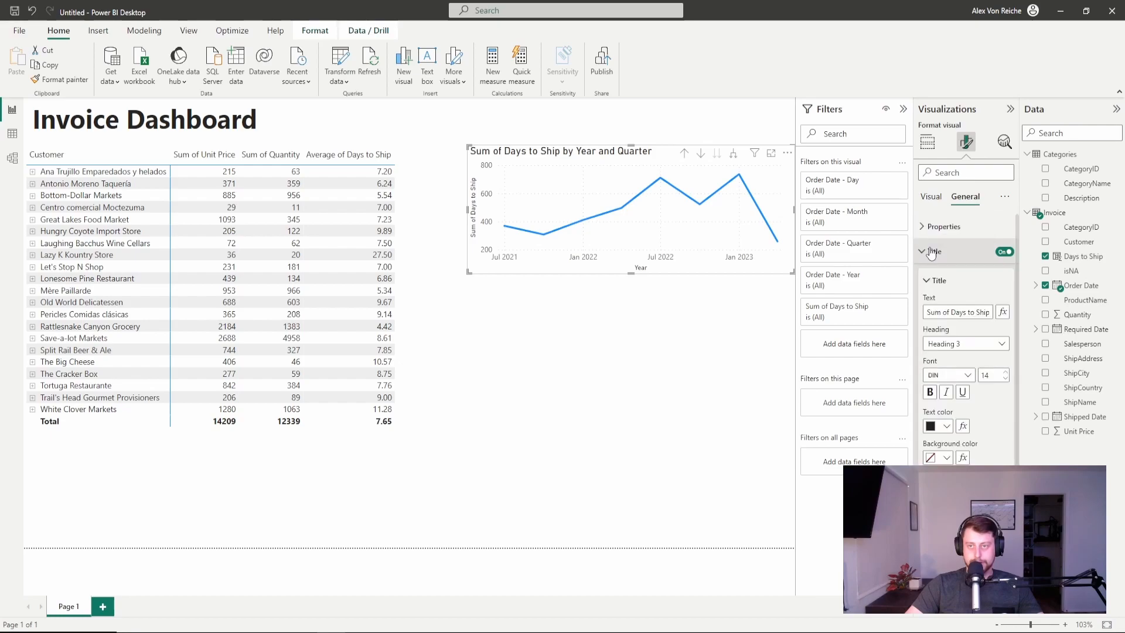
drag(929, 312, 956, 307)
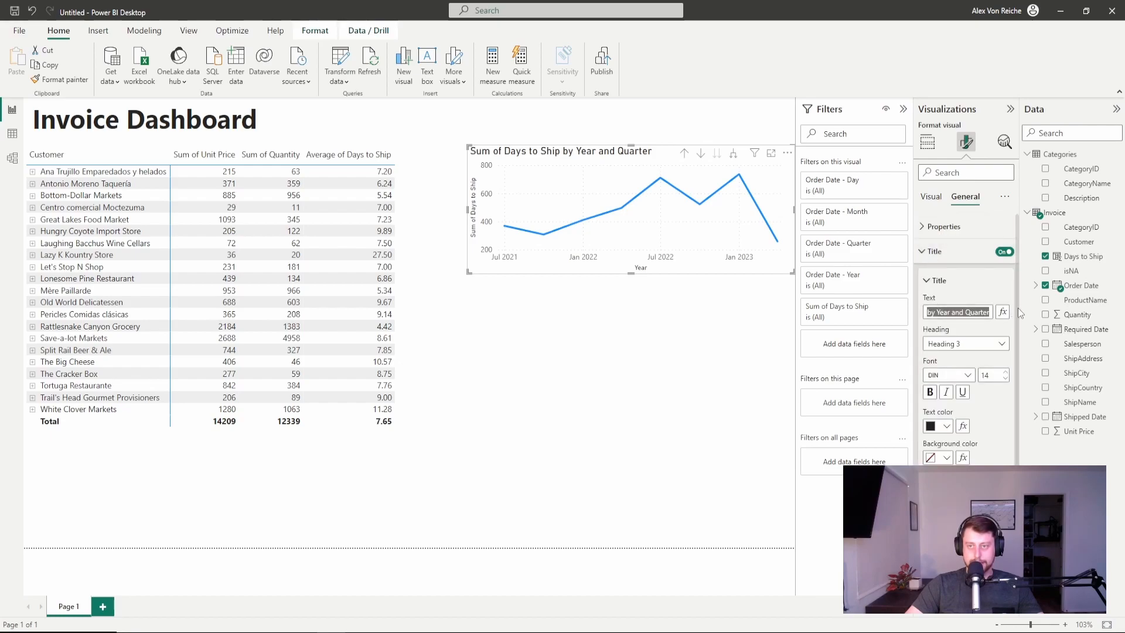
key(BackSpace)
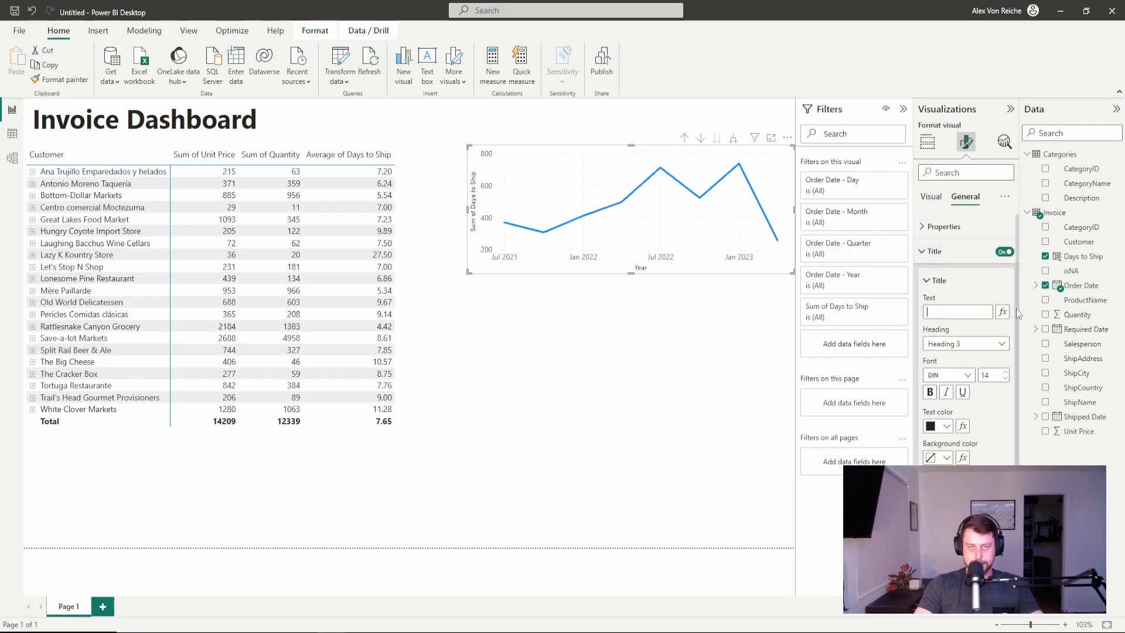
text(Days)
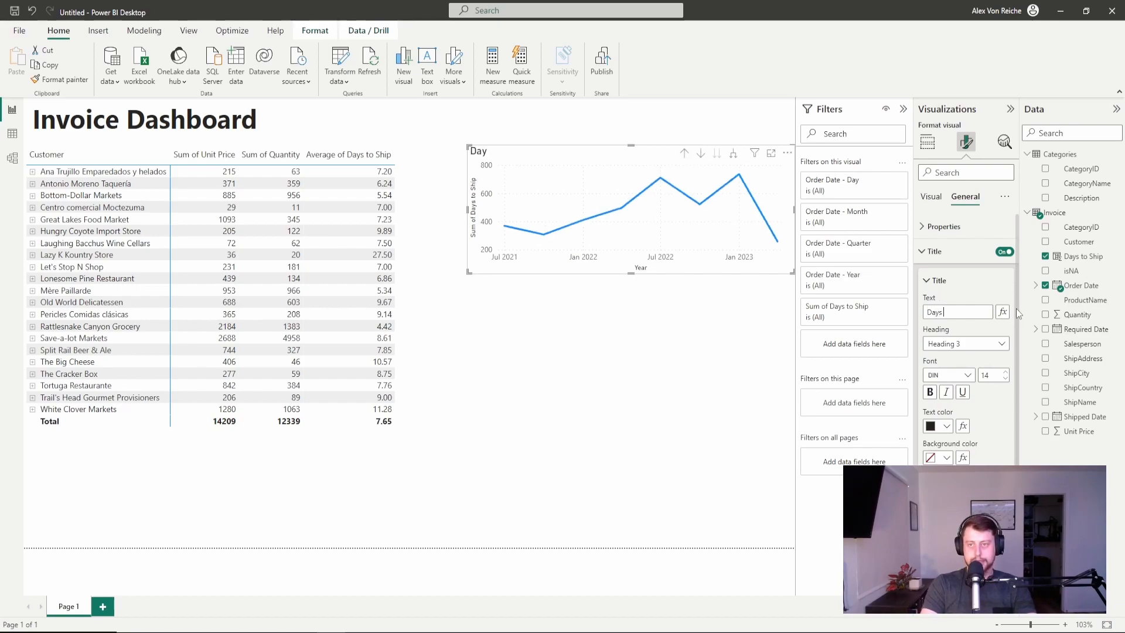
text( to Ship)
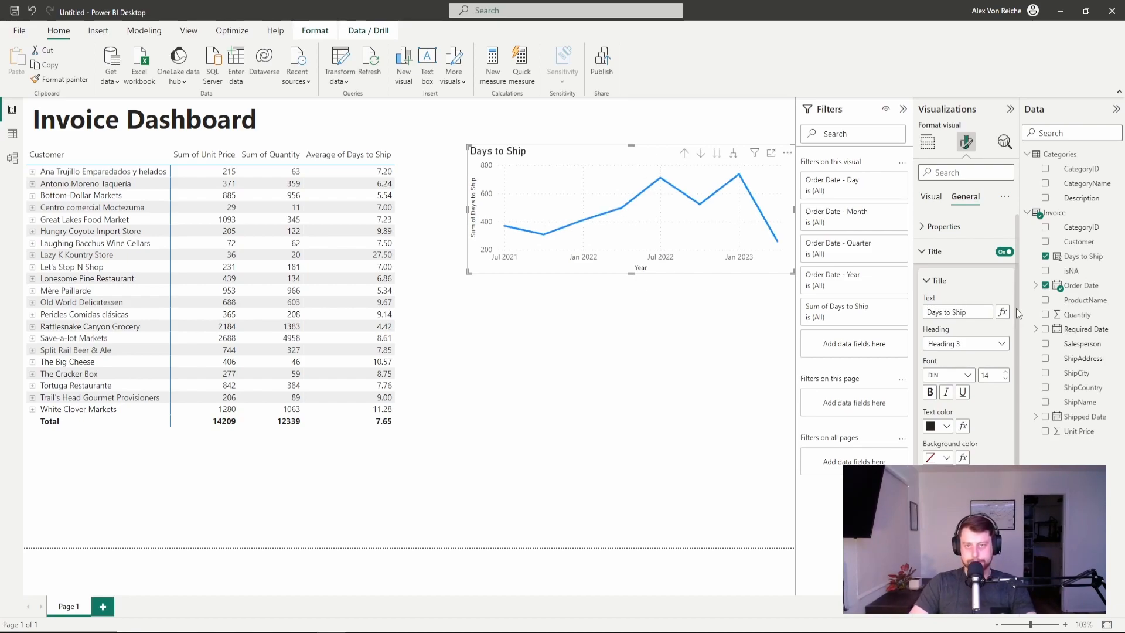
click(709, 360)
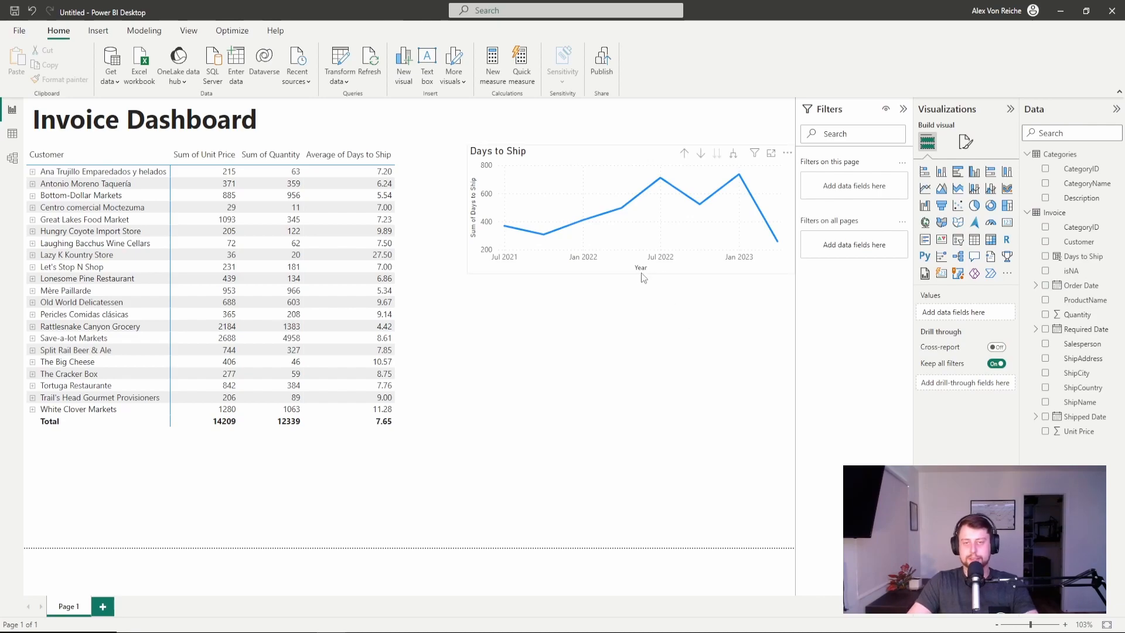
Change the line chart's Y-axis aggregation of Days to Ship to Average and inspect a quarterly data point.
mouse_move(550, 235)
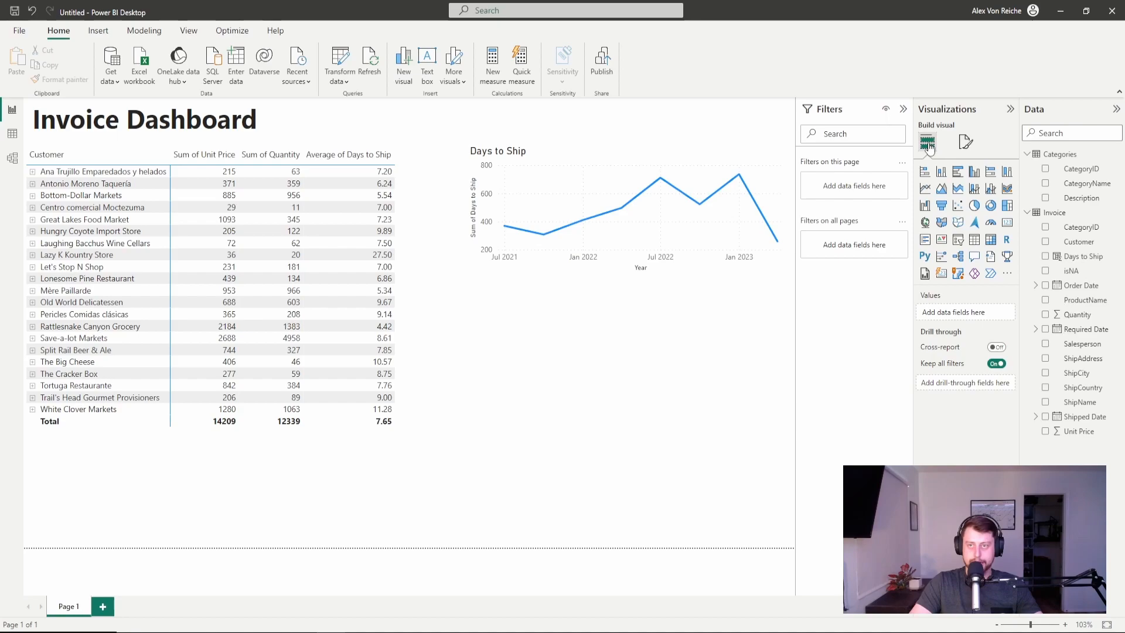
click(724, 229)
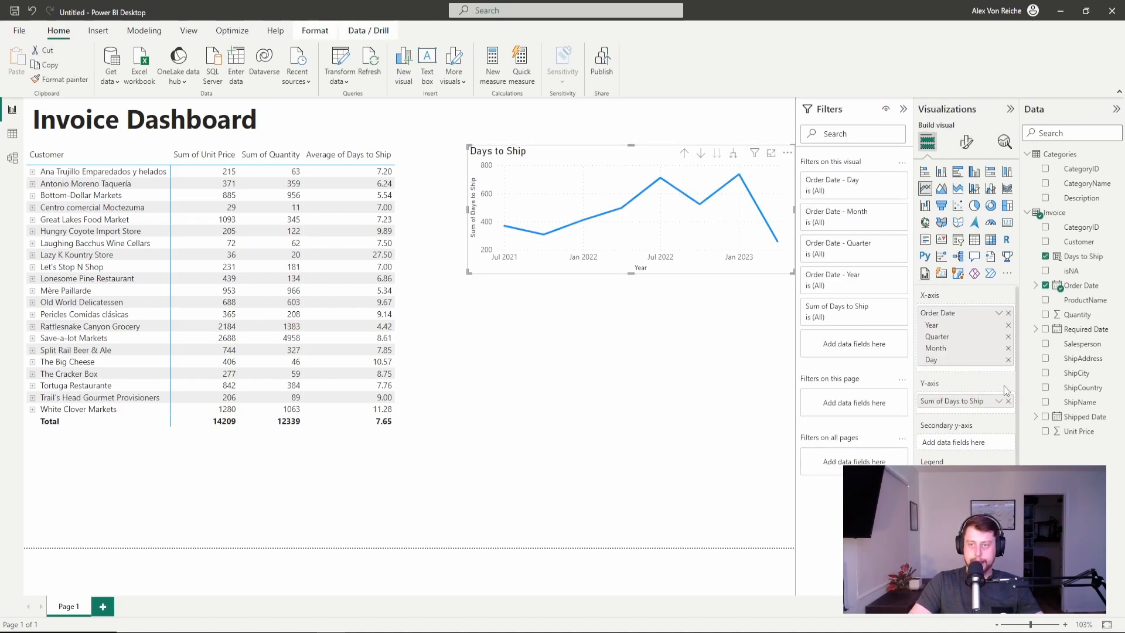
click(998, 401)
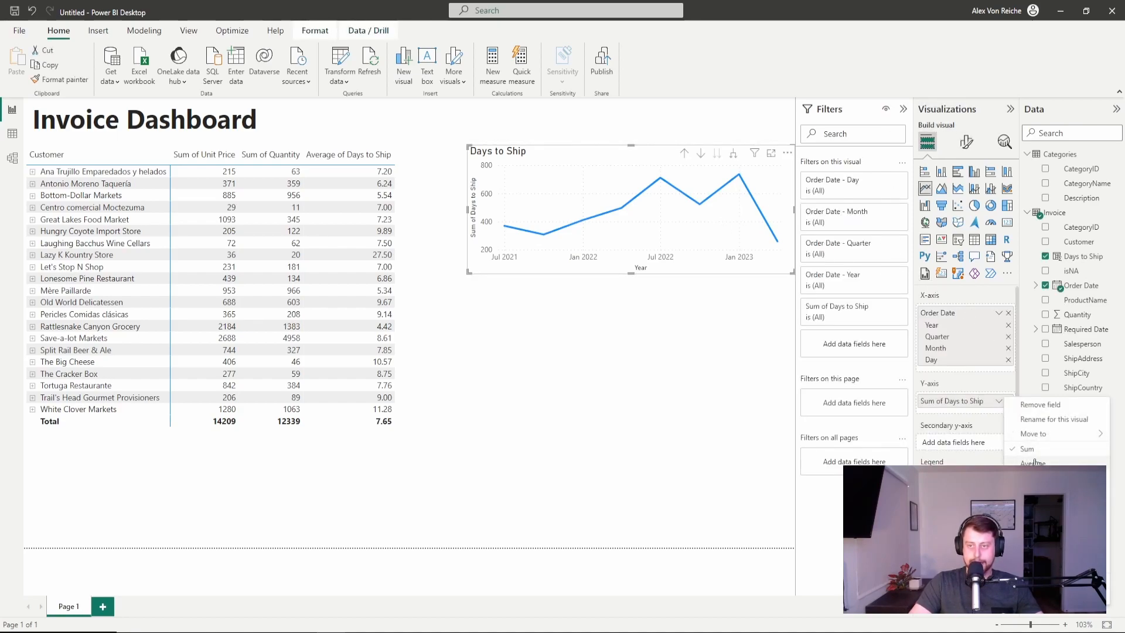
click(1034, 462)
click(648, 334)
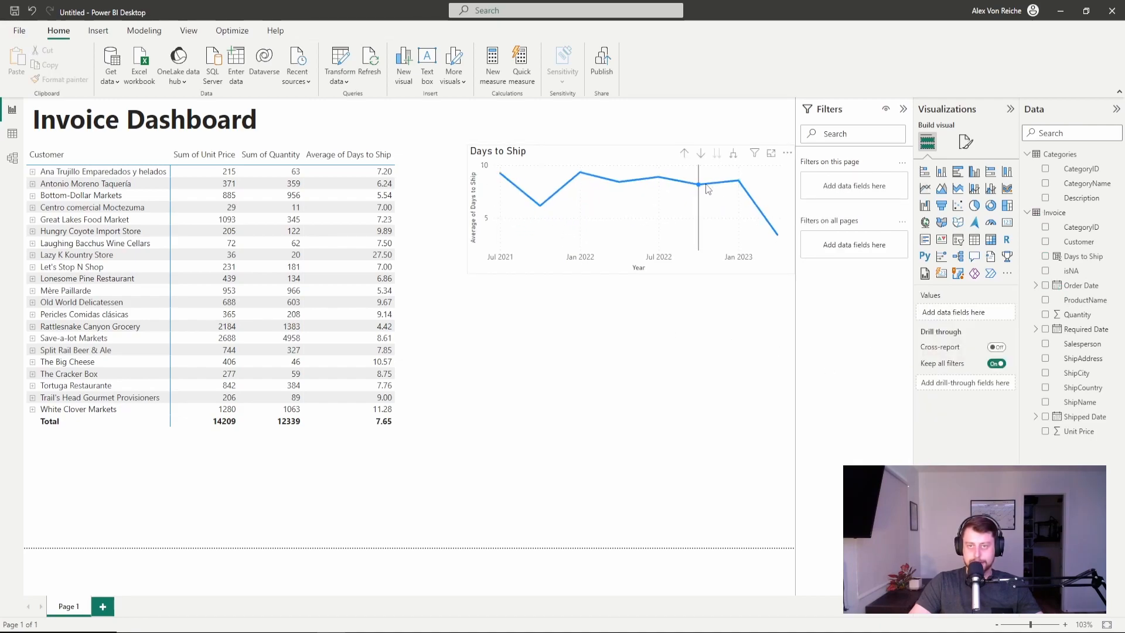
mouse_move(706, 185)
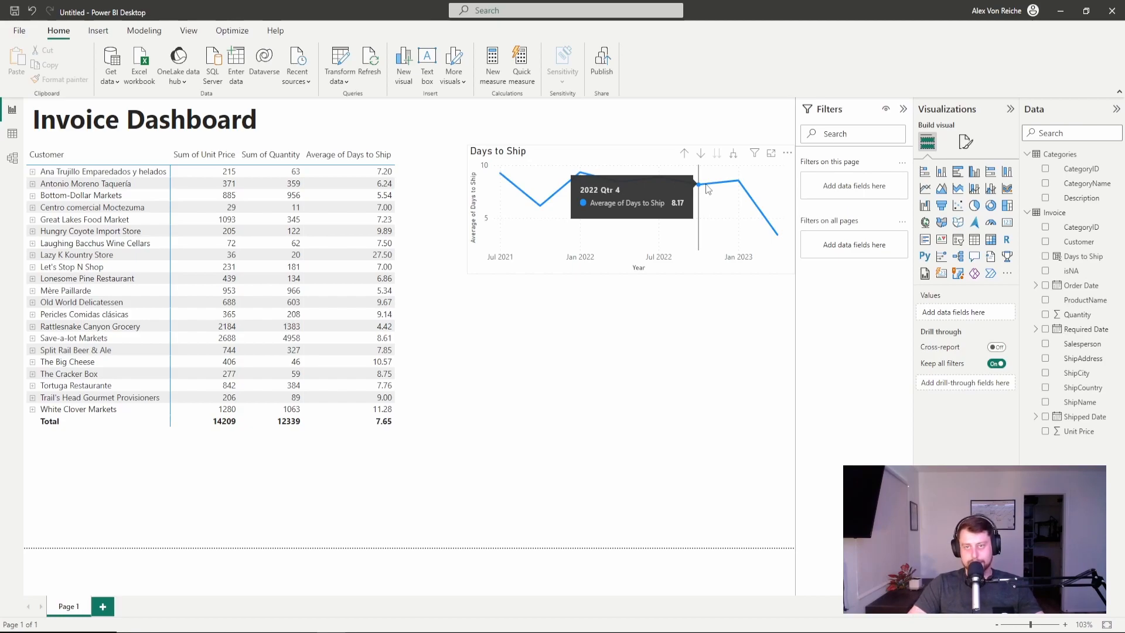
Create a clustered column chart of Quantity by CategoryName beneath the line chart and shorten it to make room below.
click(973, 173)
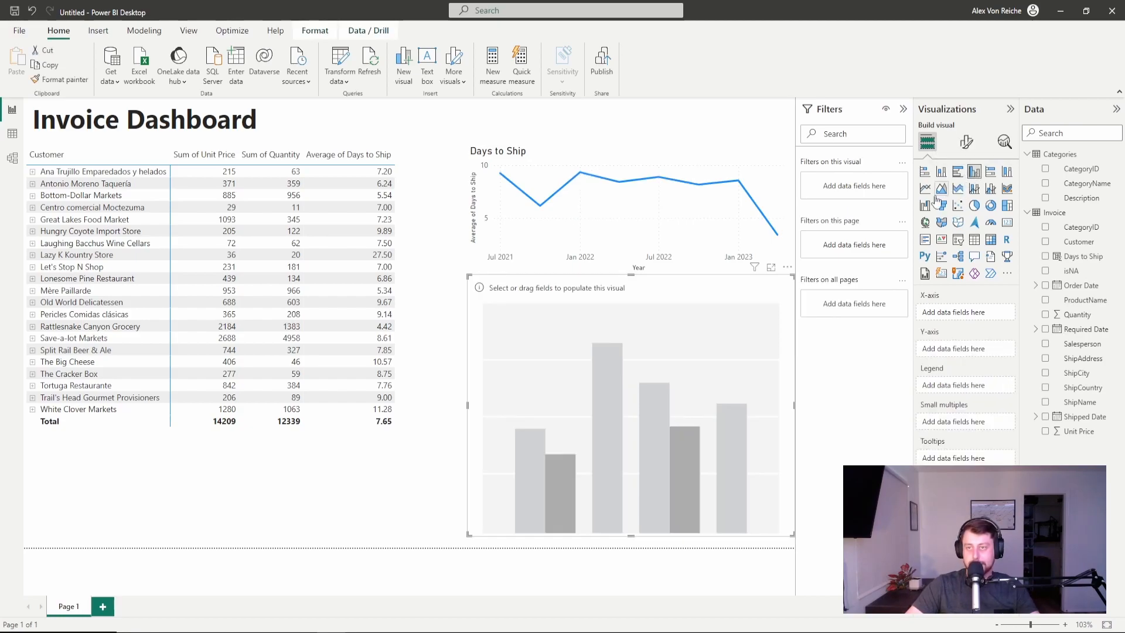
click(1076, 316)
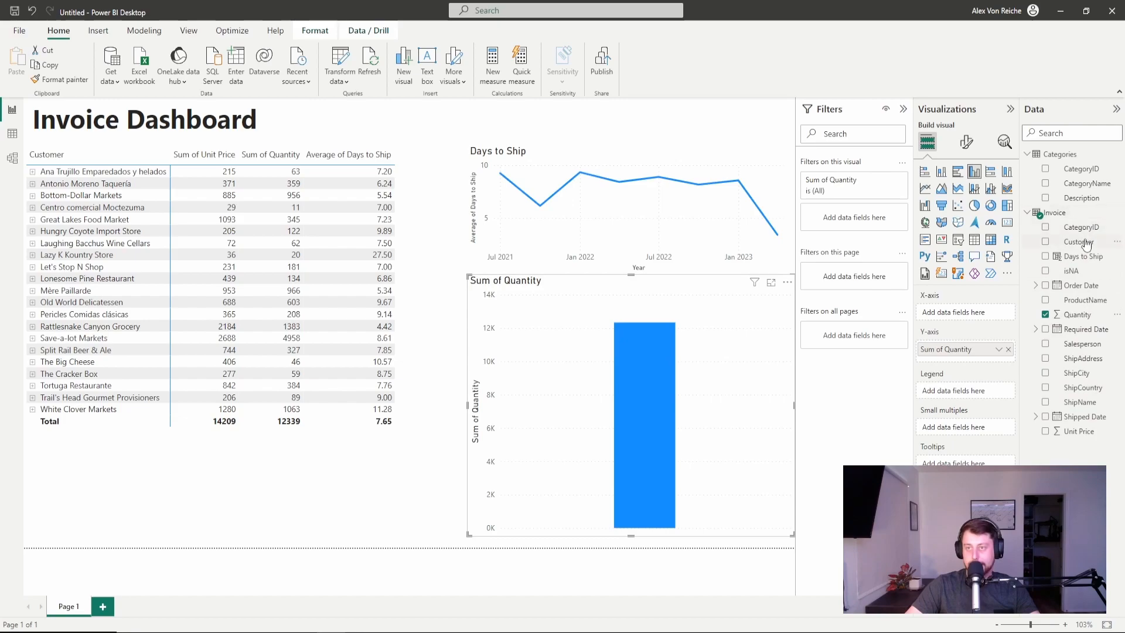
drag(1083, 184, 748, 340)
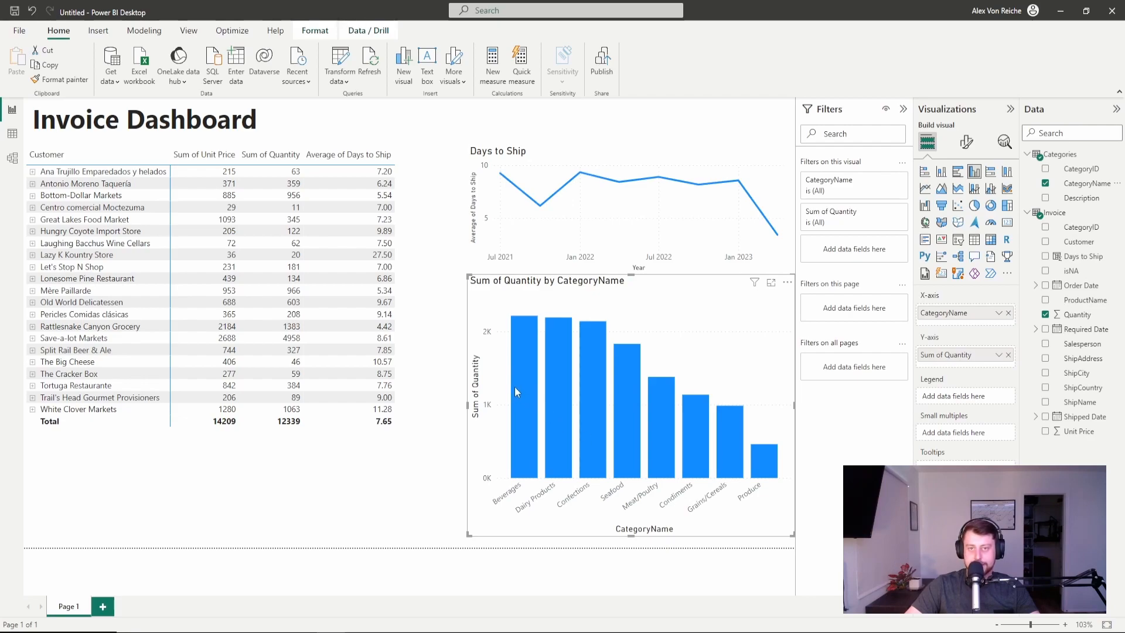
mouse_move(514, 387)
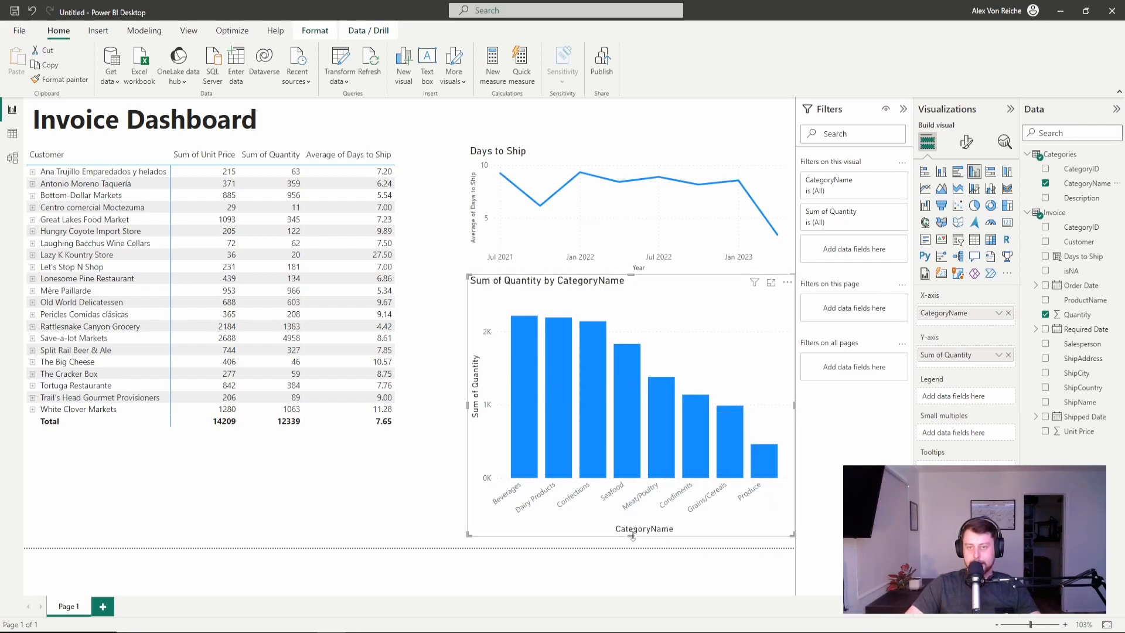
drag(631, 536, 640, 437)
click(641, 438)
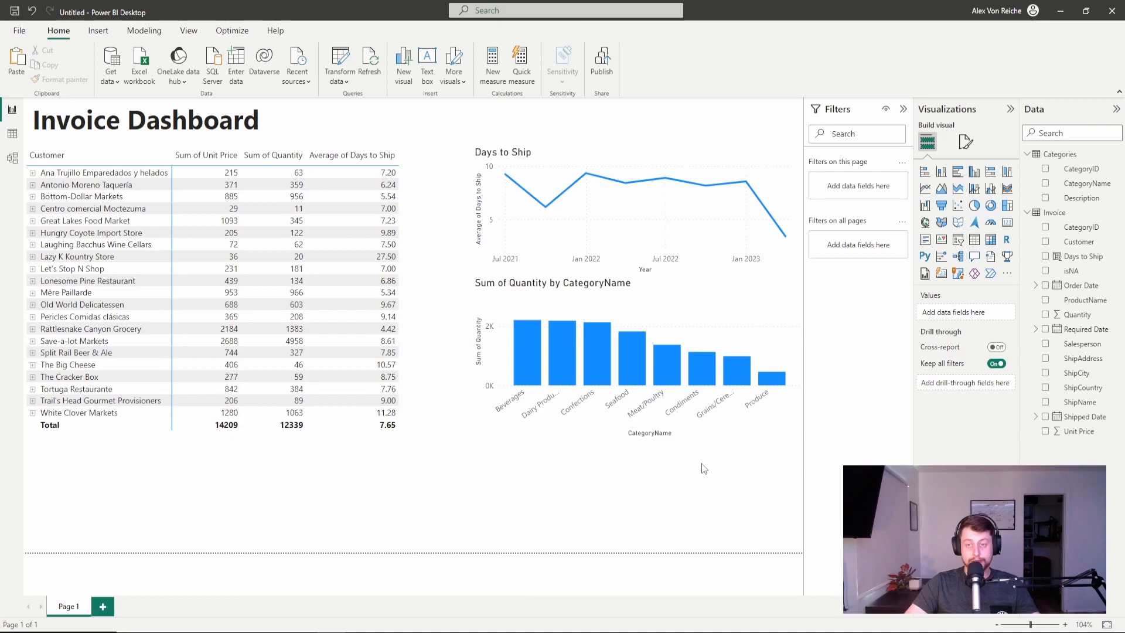
Add a card beneath the column chart showing the average of Days to Ship, and narrow it to the right half of the space.
click(1007, 222)
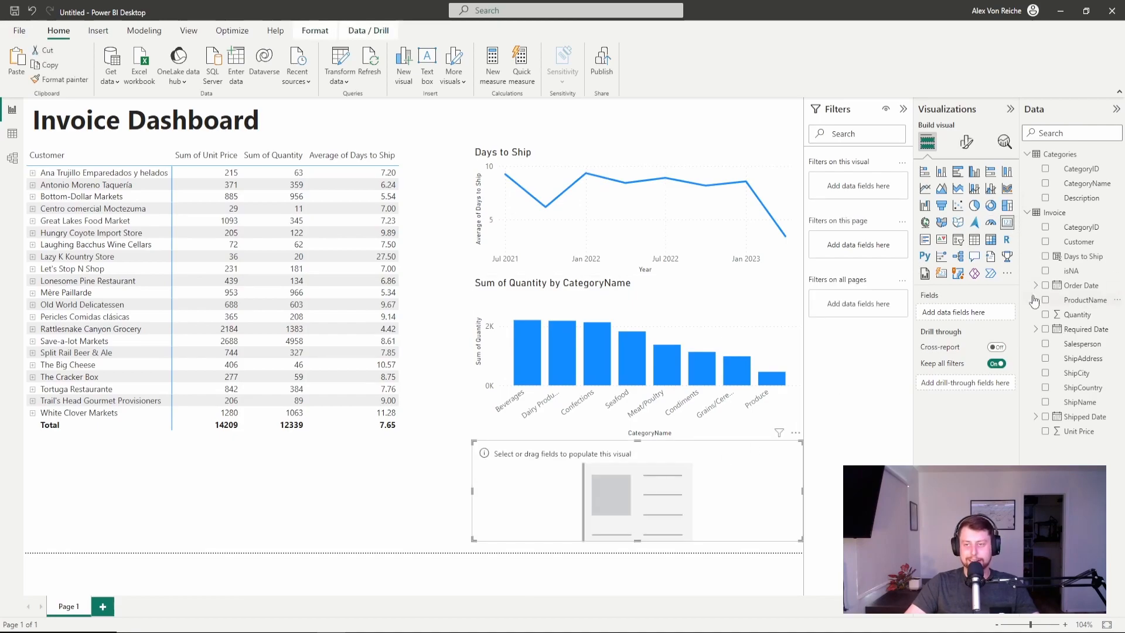
drag(1084, 256, 762, 474)
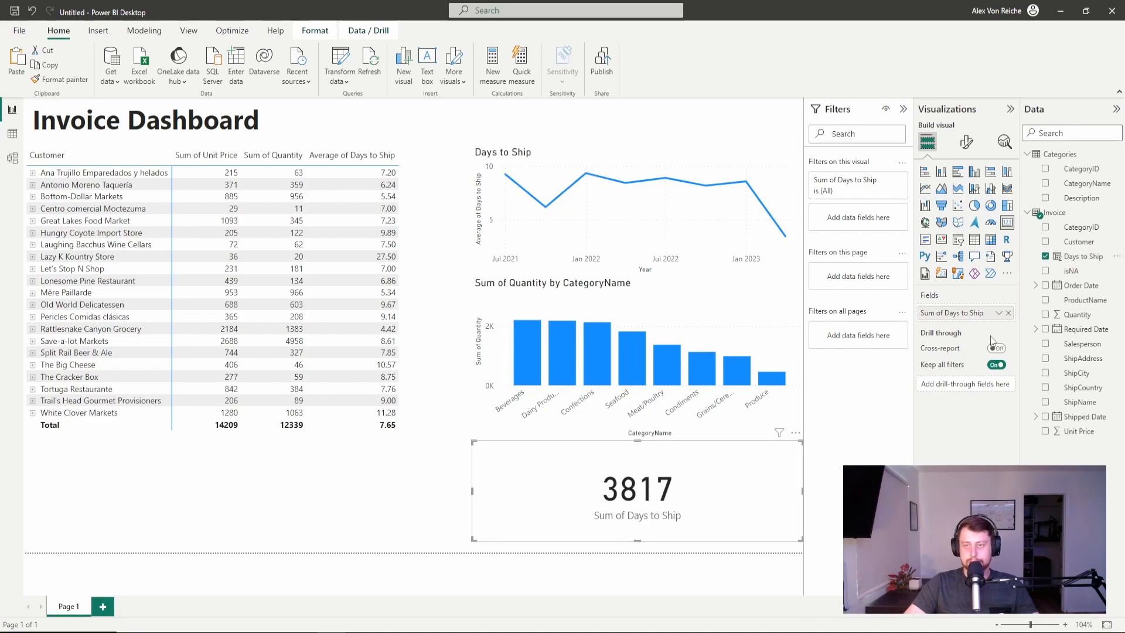
click(998, 313)
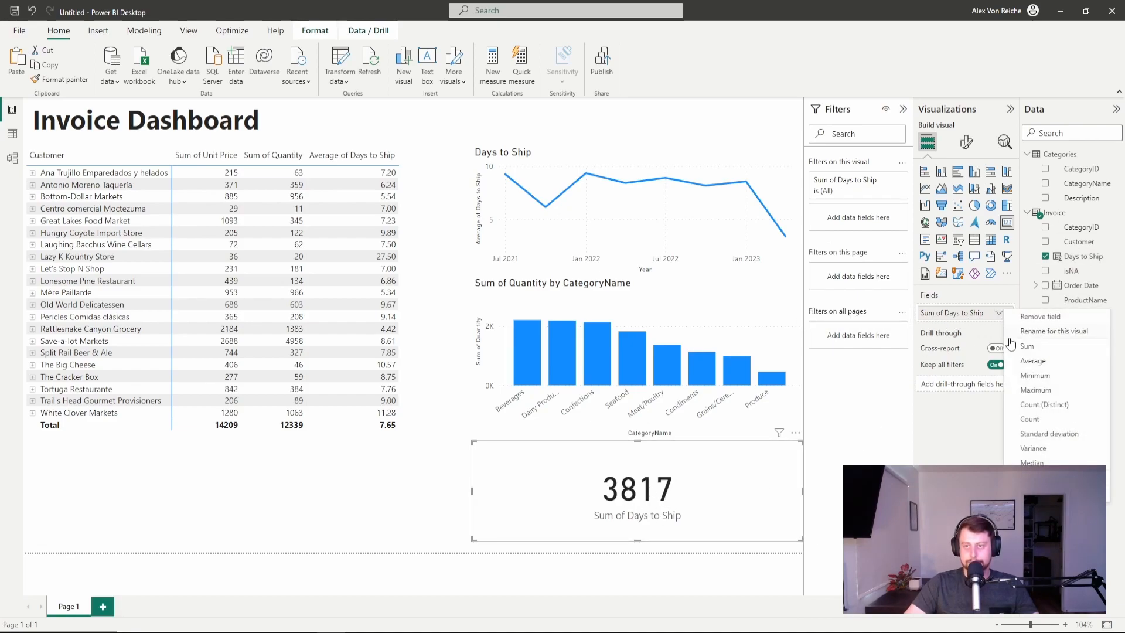
click(1023, 361)
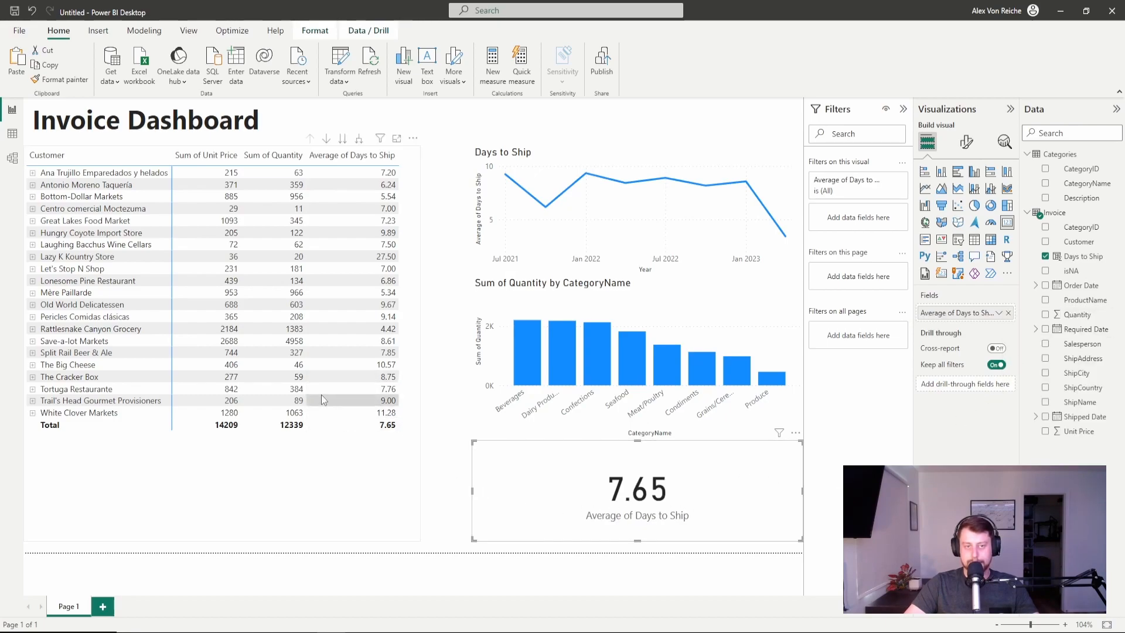
drag(472, 491, 522, 476)
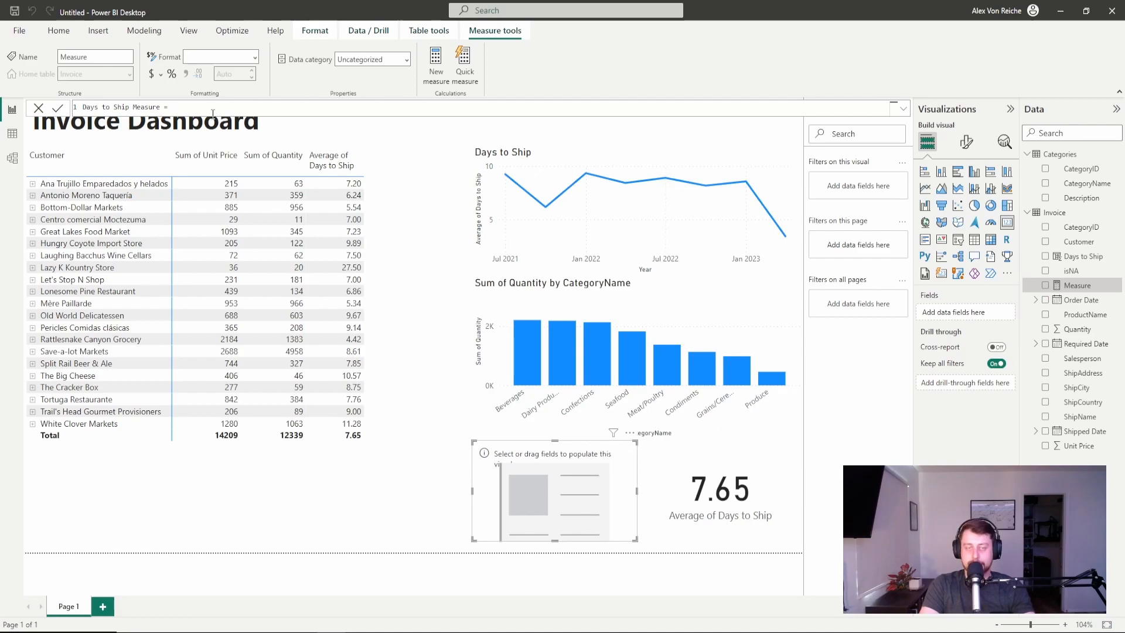
Define Days to Ship Measure as AVERAGEX(Invoice, Datediff(Invoice[Order Date], Invoice[Shipped Date], day)) and commit it.
text(Aver)
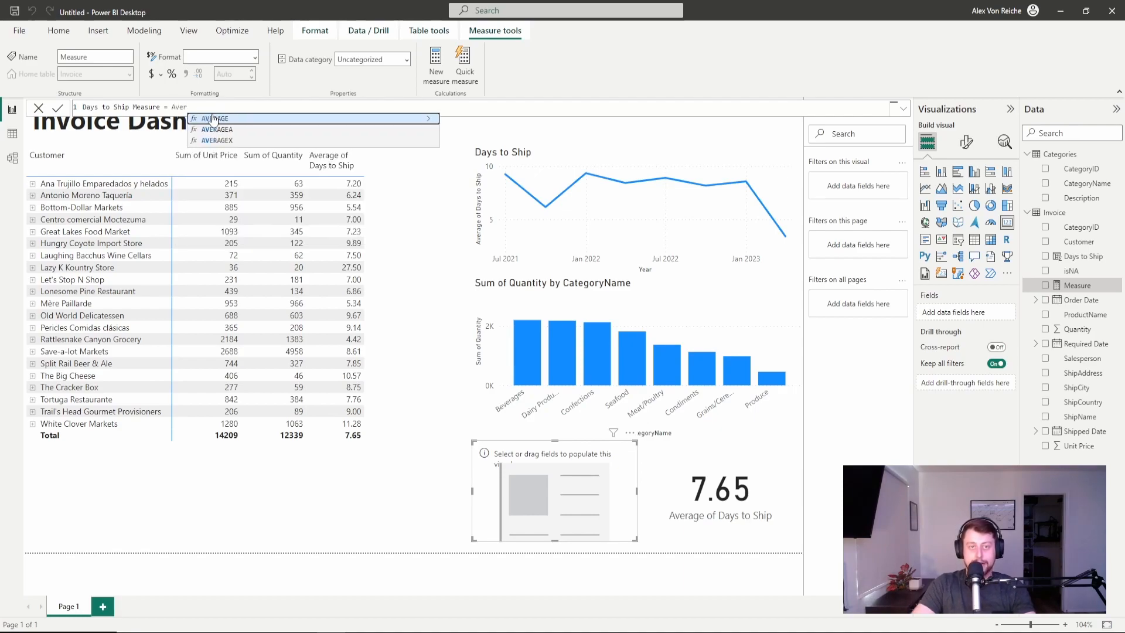
key(Tab)
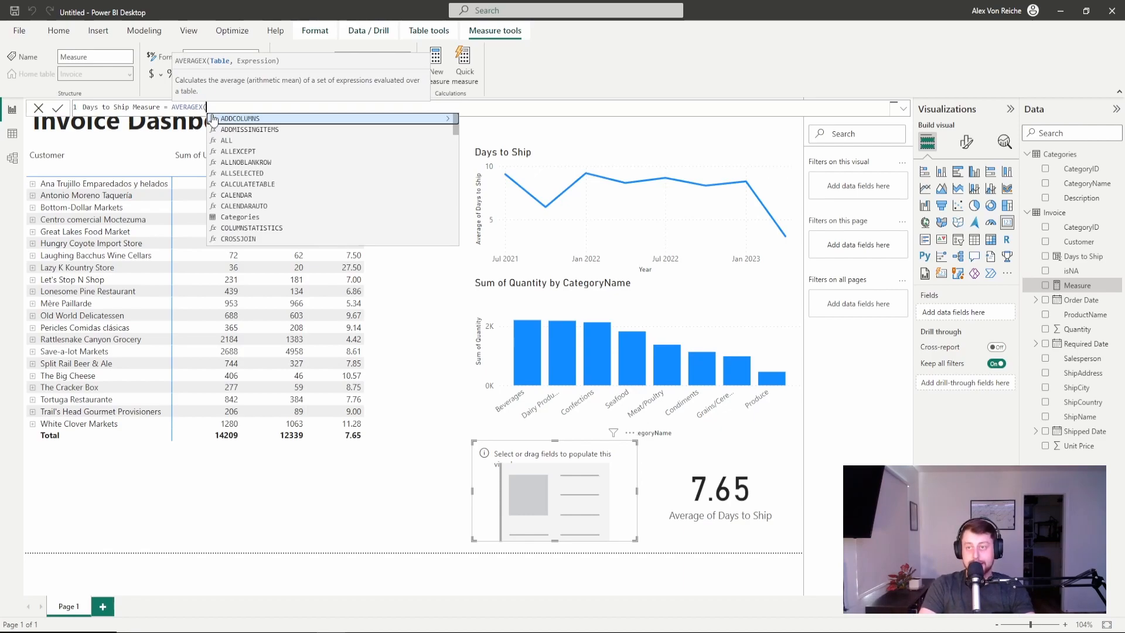
text(Invoice,)
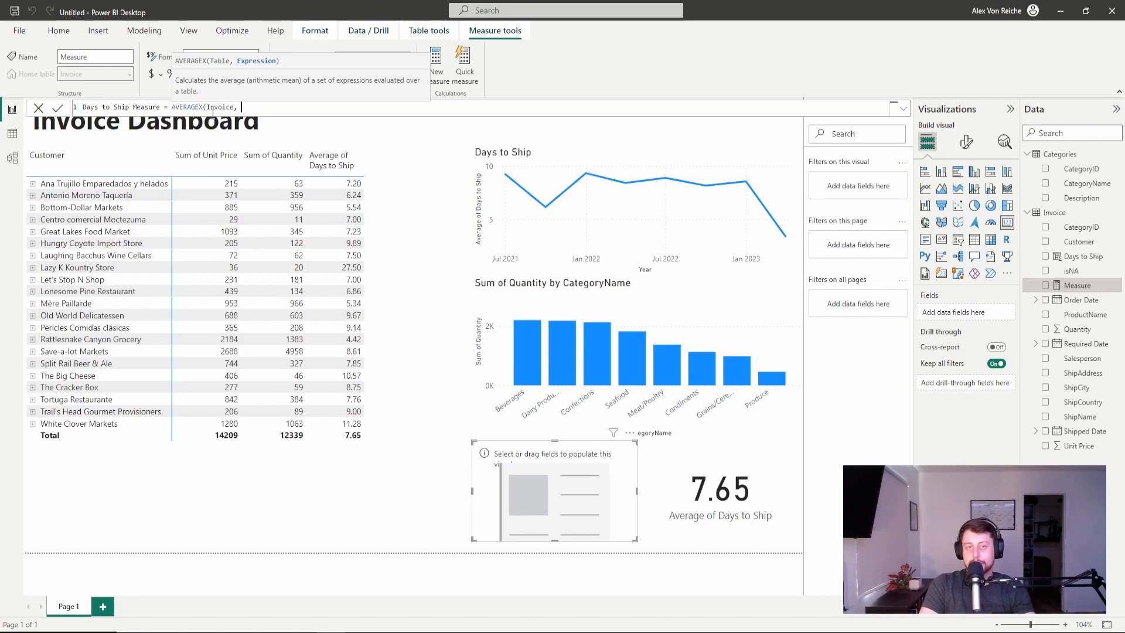
text( Datediff()
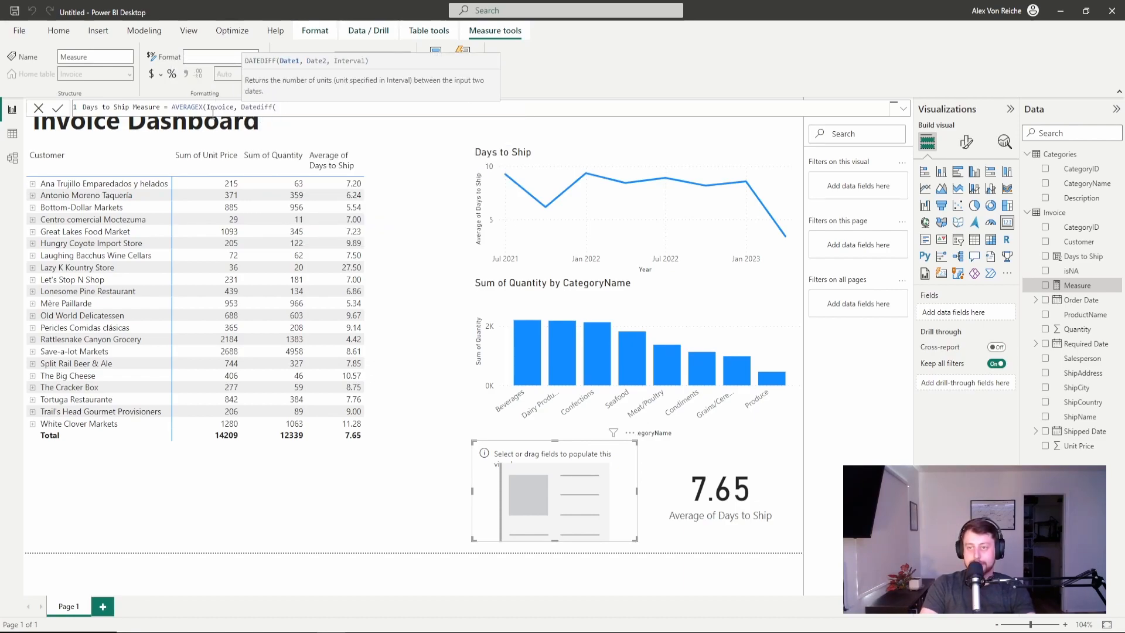
text(Invoice[Order Date],)
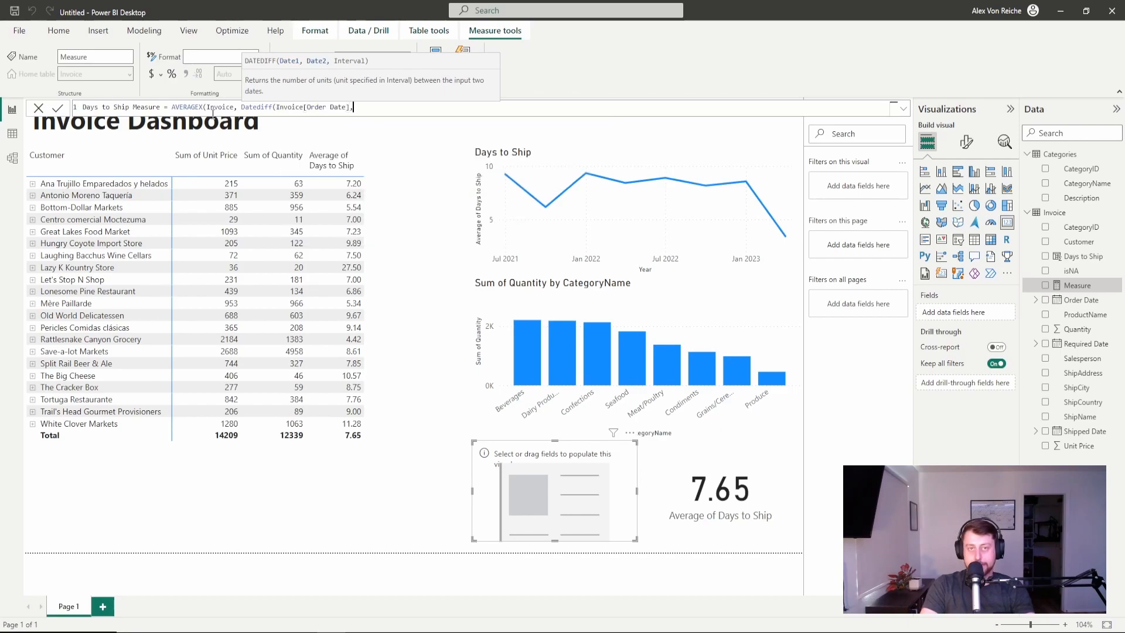
text( ship)
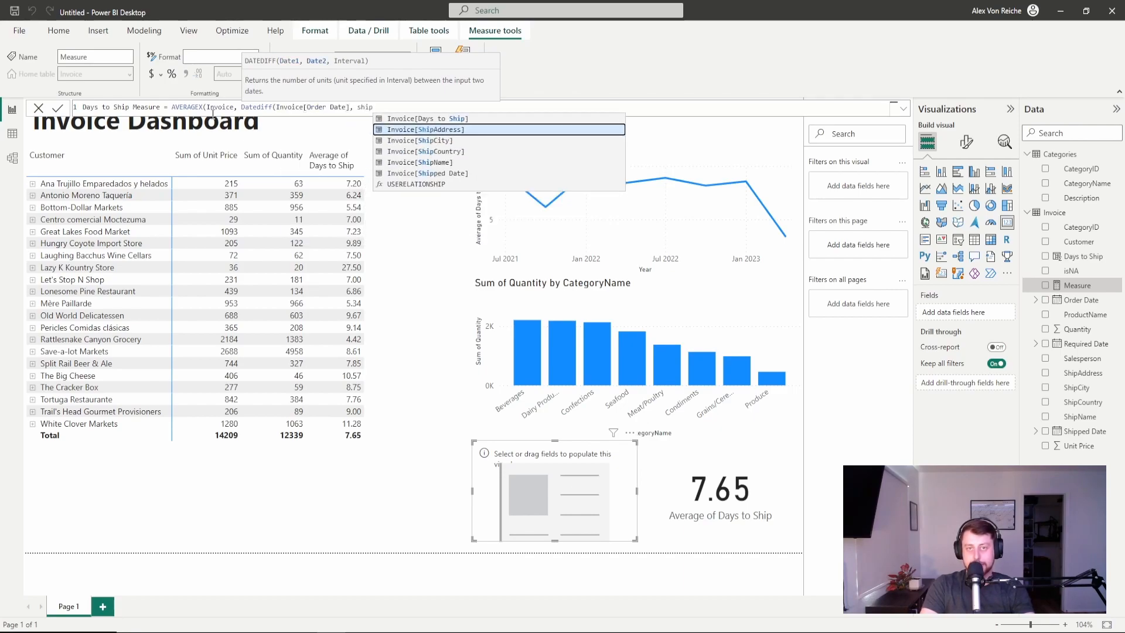
key(Down)
key(Down)
key(Down)
key(Down)
key(Tab)
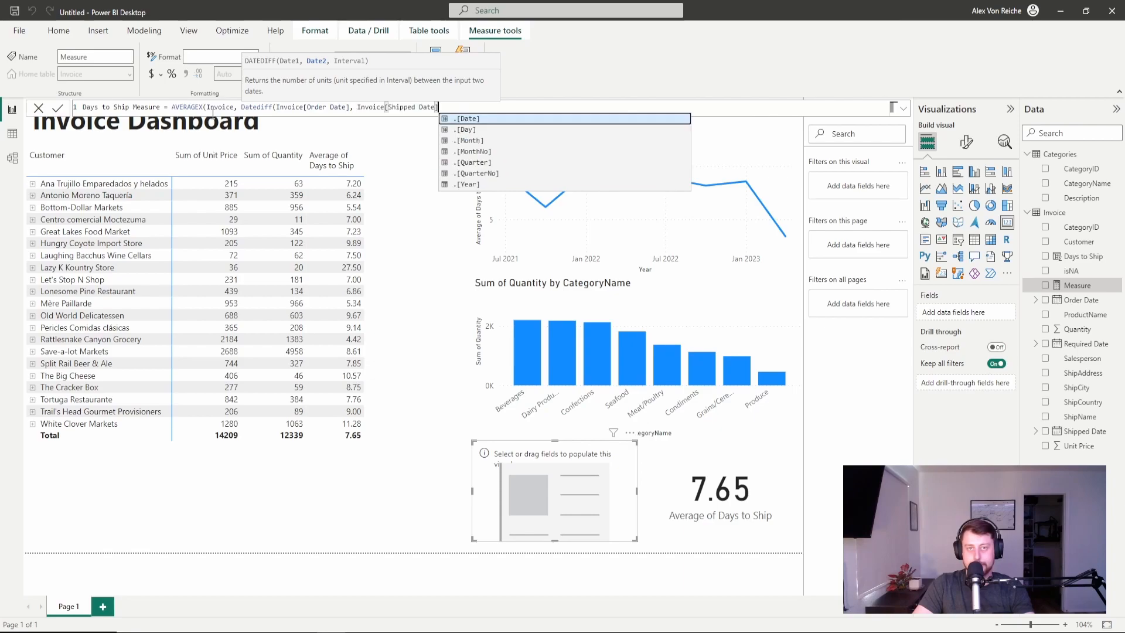
text(, day()
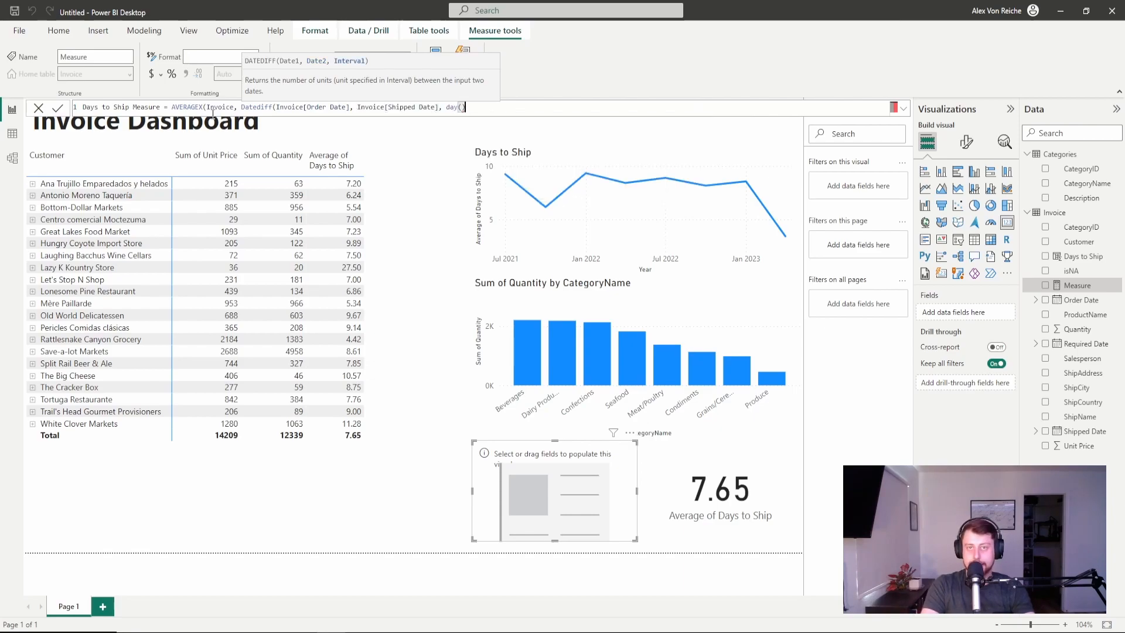
text()))
key(Return)
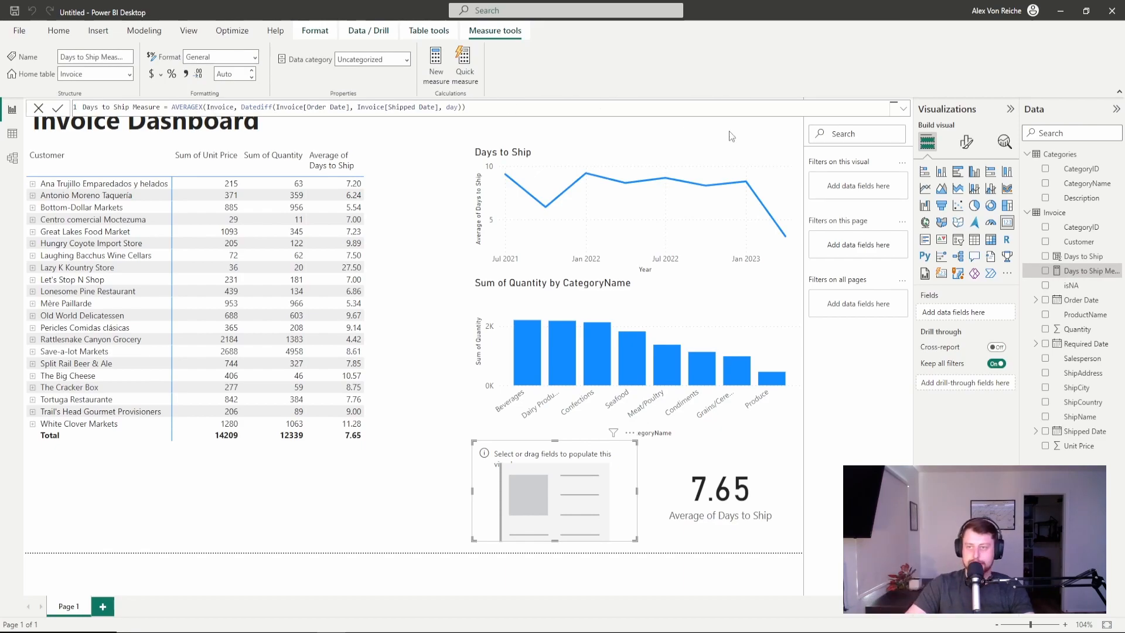
Show Days to Ship Measure in the empty card and add it to the matrix values after Average of Days to Ship.
drag(1079, 275, 623, 524)
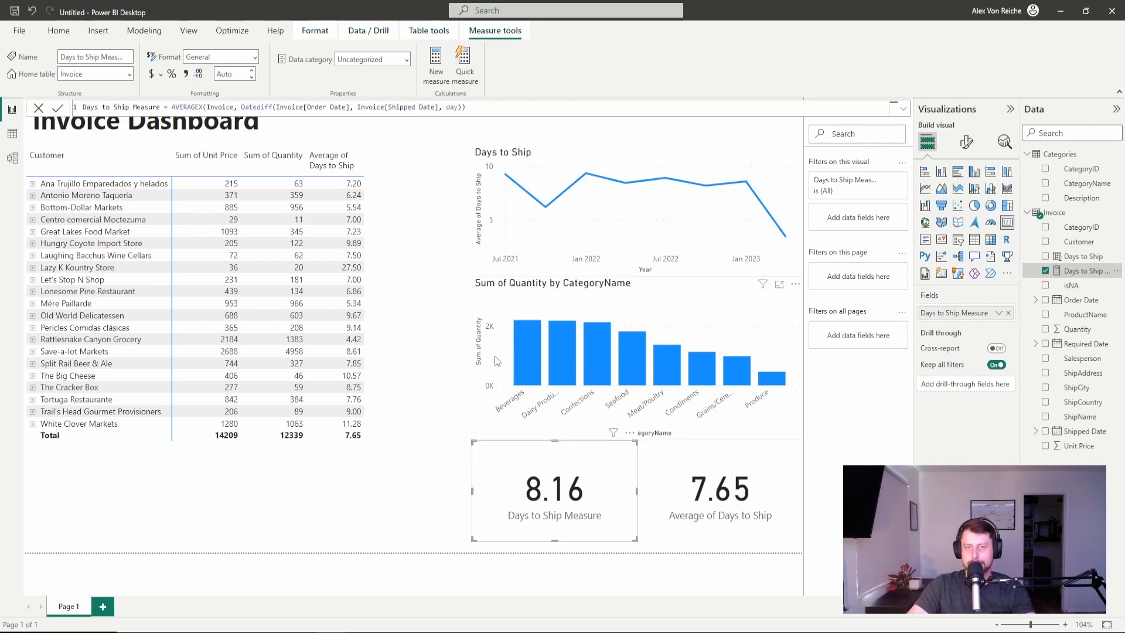
click(409, 300)
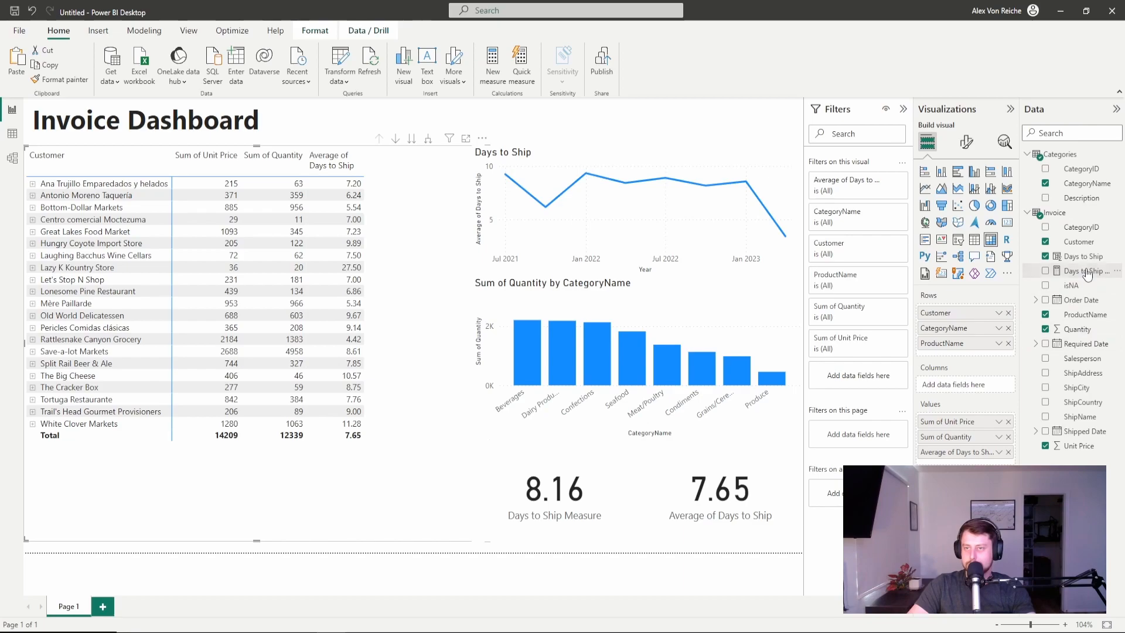
drag(1089, 271, 967, 457)
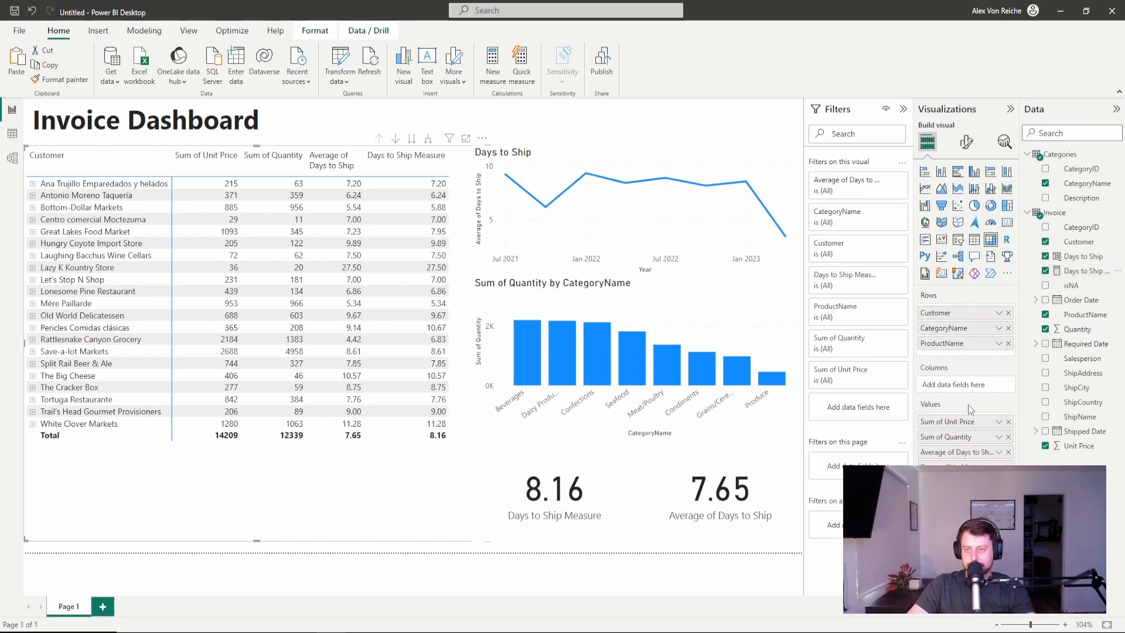
Expand Pericles Comidas clásicas and Rattlesnake Canyon Grocery in the matrix to compare the two Days to Ship values by category.
click(1078, 445)
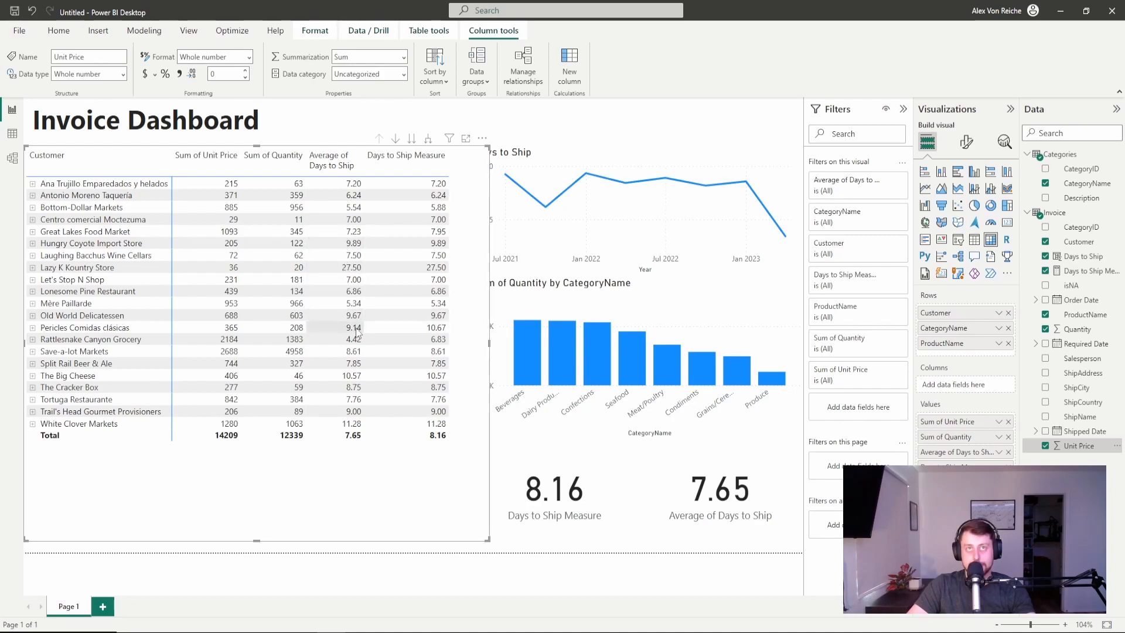
click(33, 328)
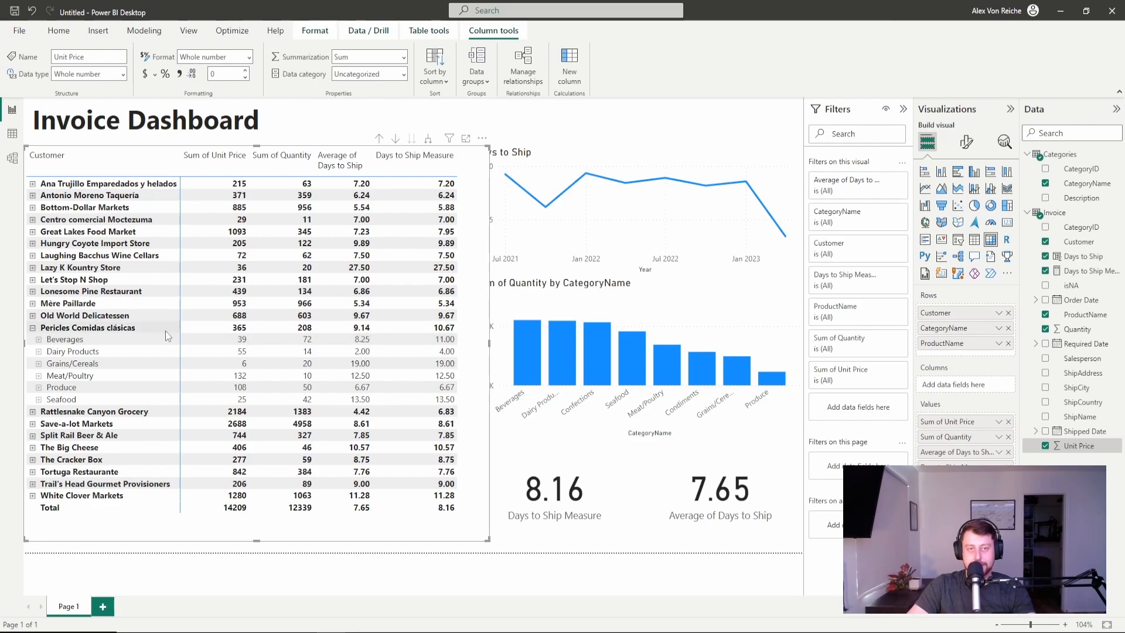
click(33, 328)
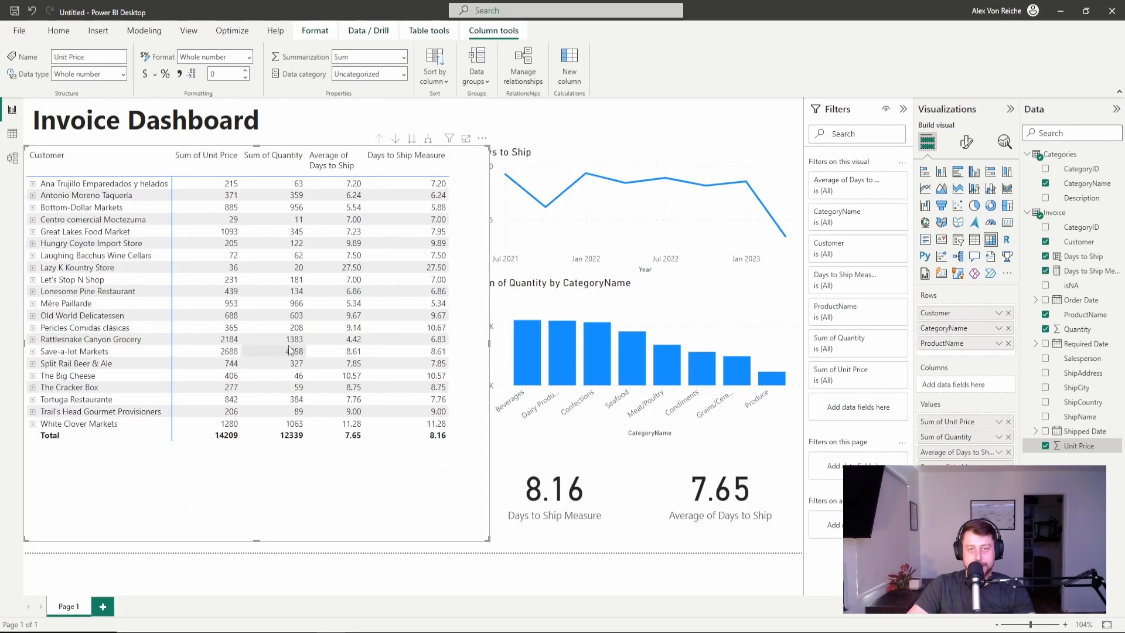
click(33, 340)
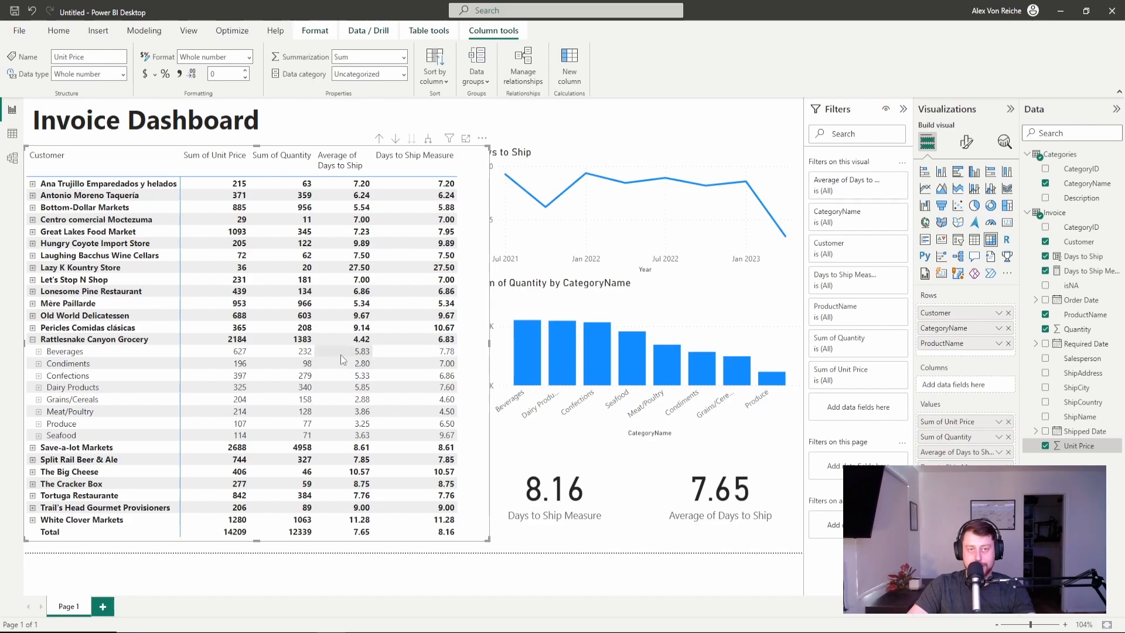
Examine the Invoice table row with a blank Shipped Date, its Days to Ship value and the column's formula, and return to the report.
click(11, 135)
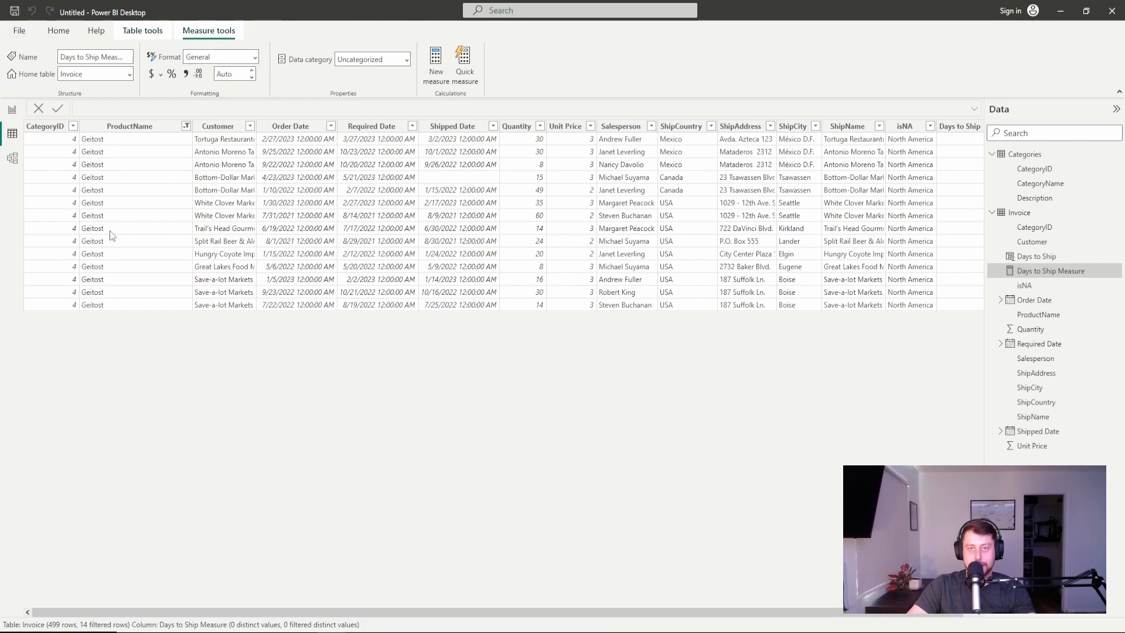
click(452, 181)
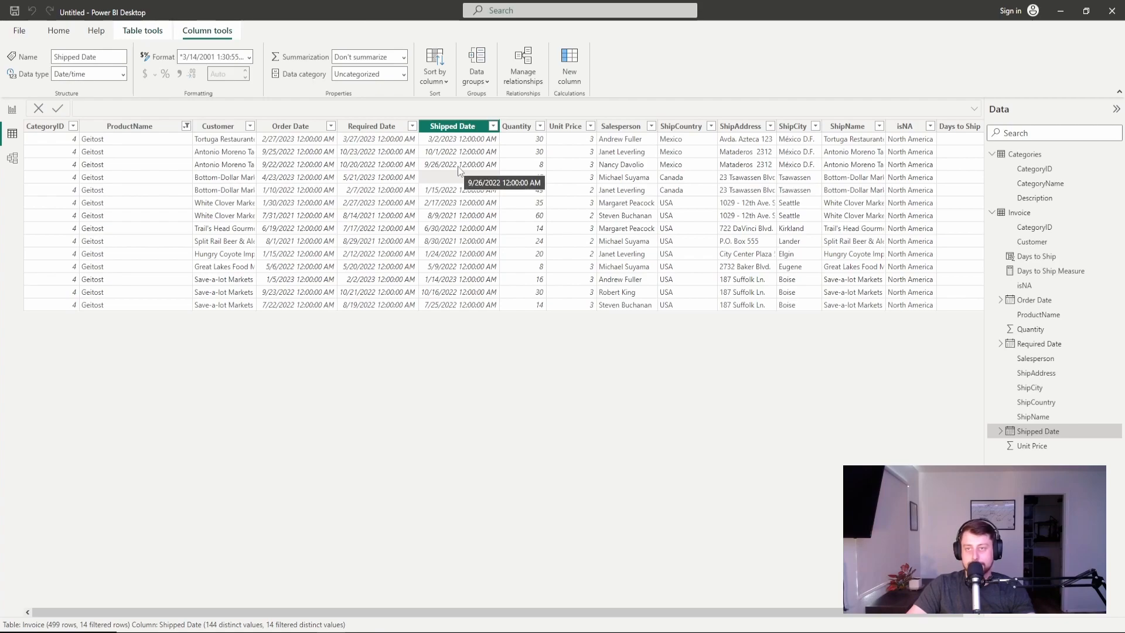
drag(538, 612, 702, 623)
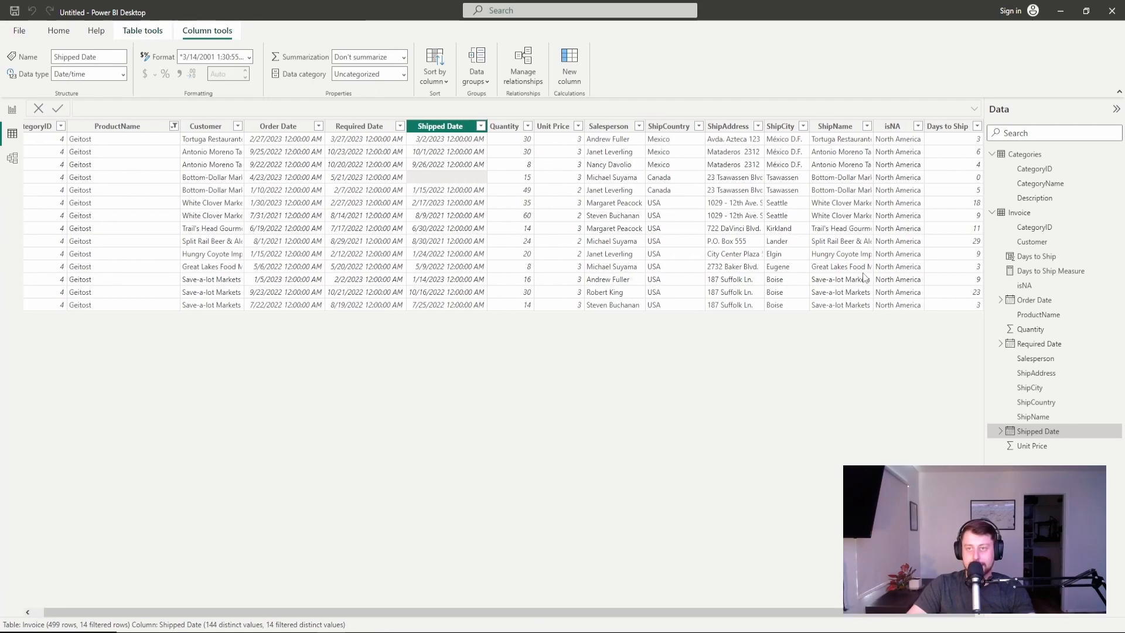
click(964, 178)
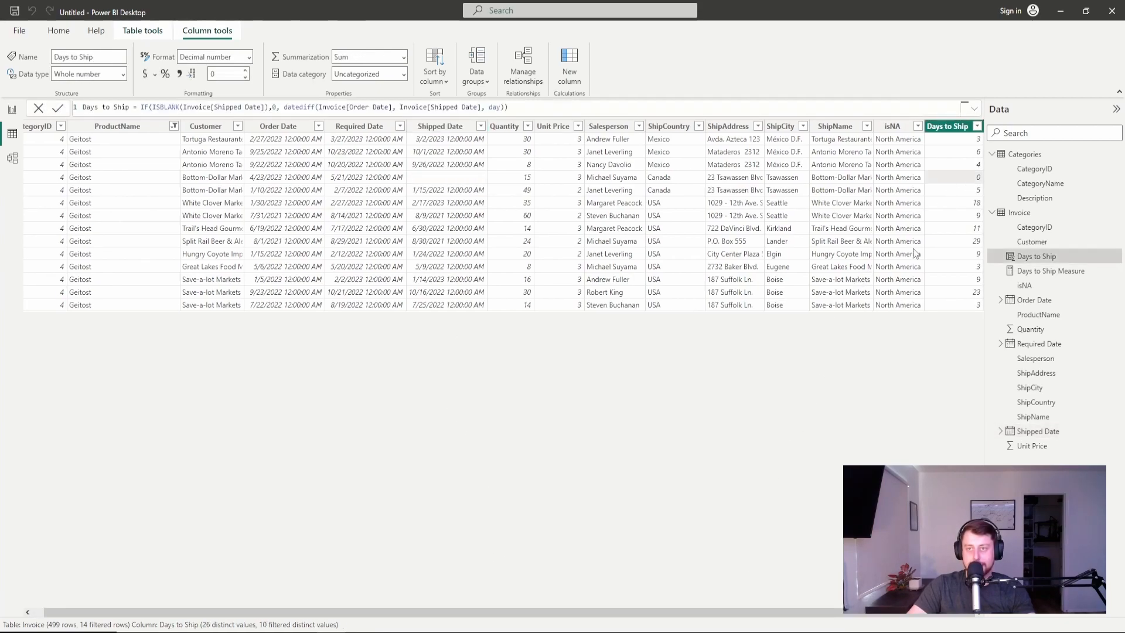
click(279, 107)
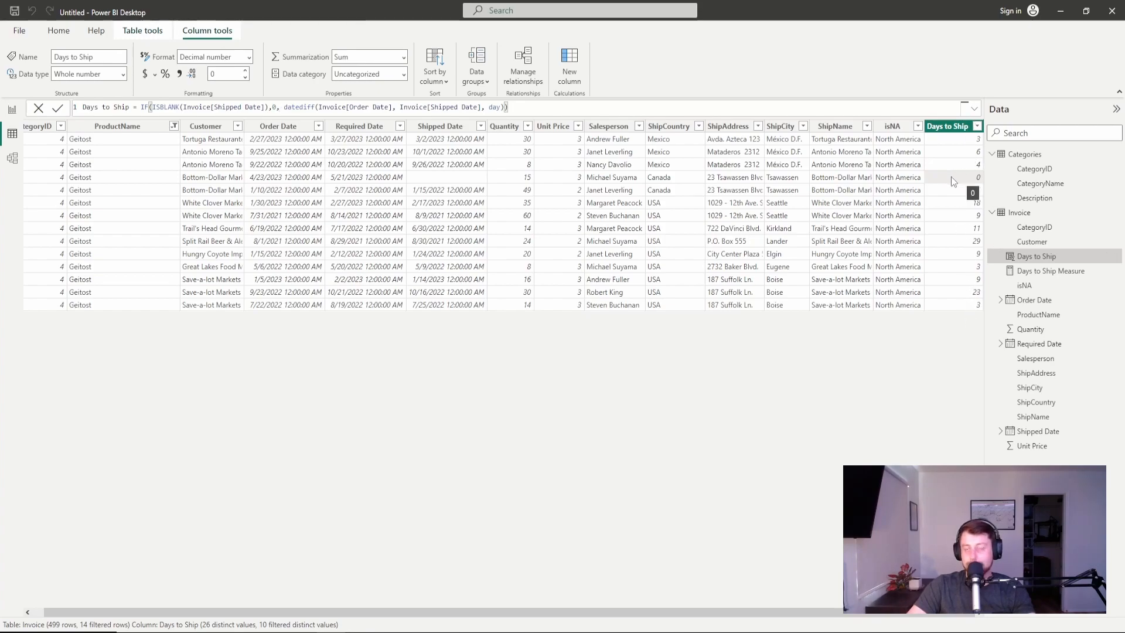
click(12, 110)
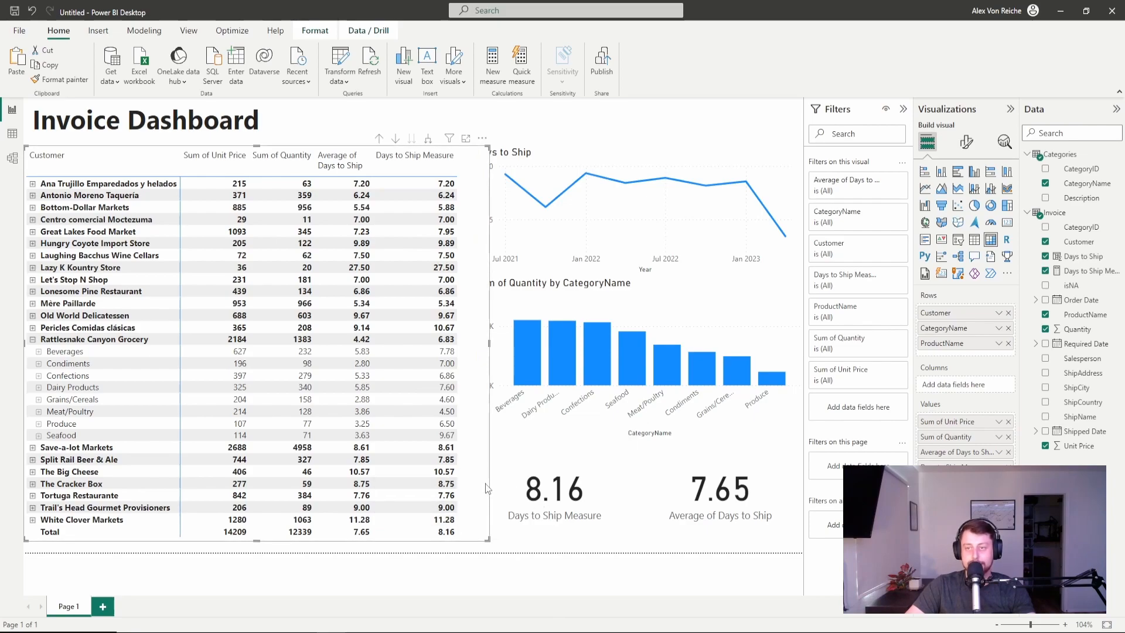
Collapse Rattlesnake Canyon Grocery, remove Average of Days to Ship from the matrix values, and delete the Average of Days to Ship card.
click(523, 545)
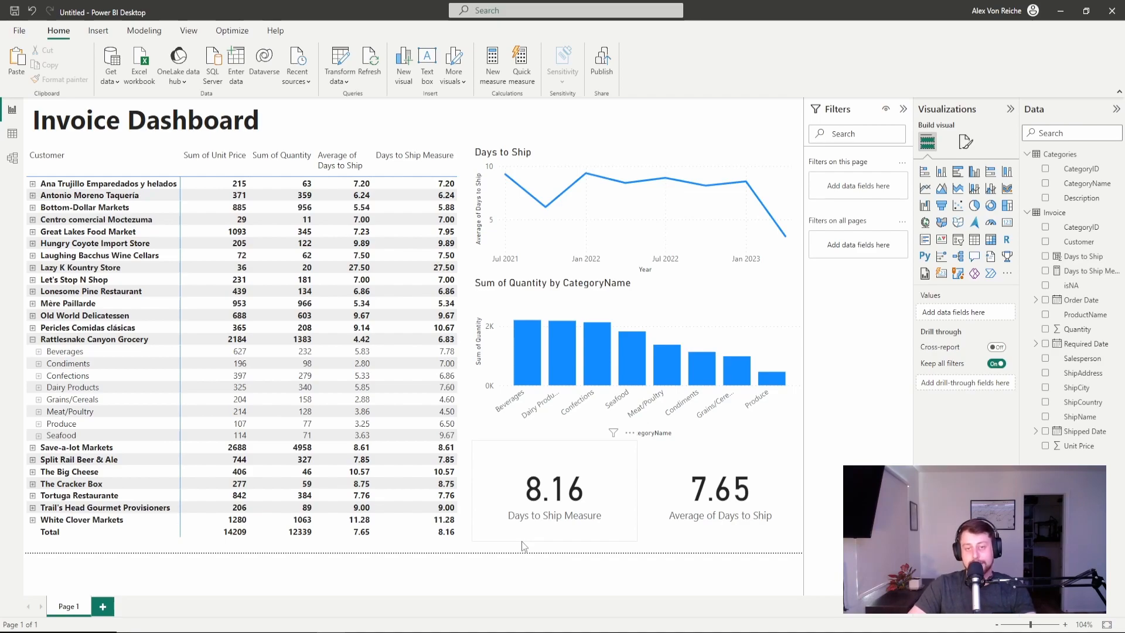
click(410, 434)
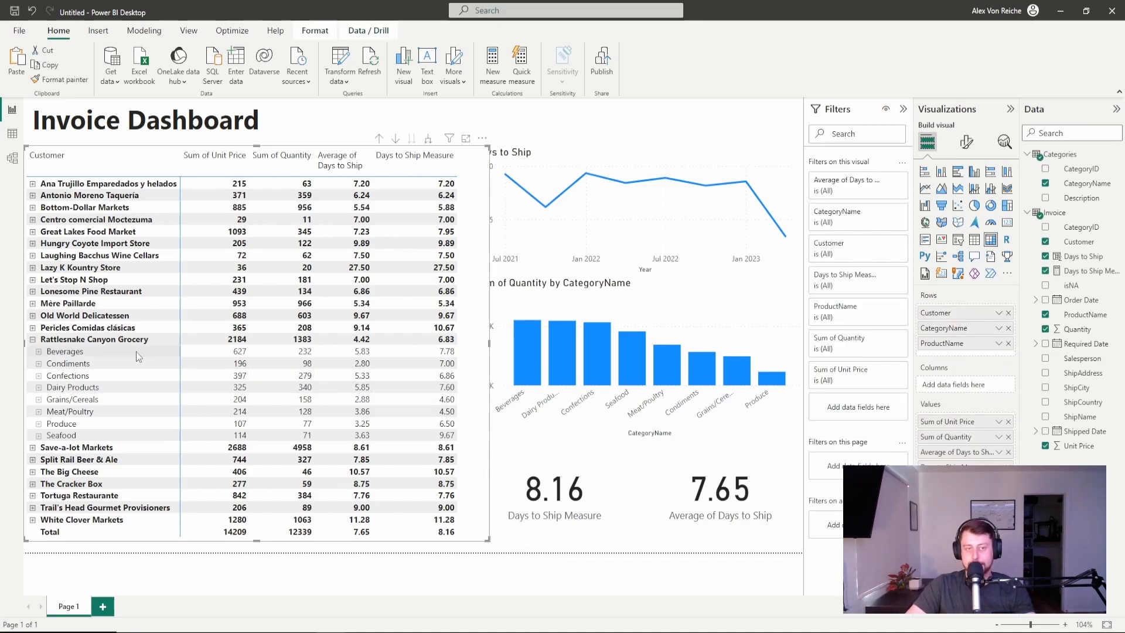
click(33, 339)
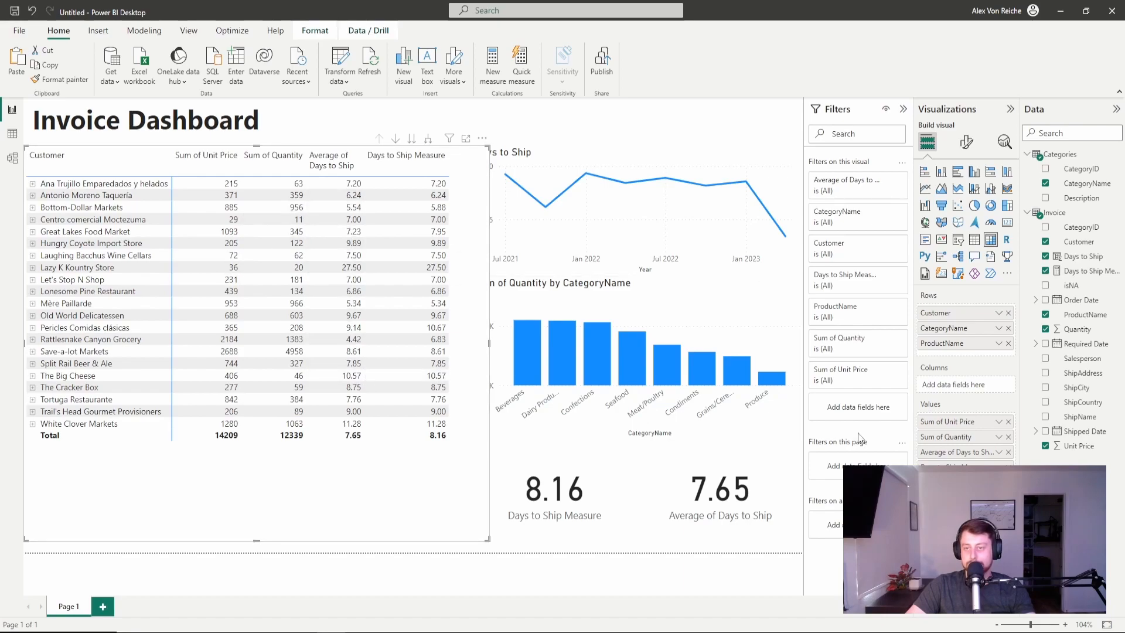
click(1008, 452)
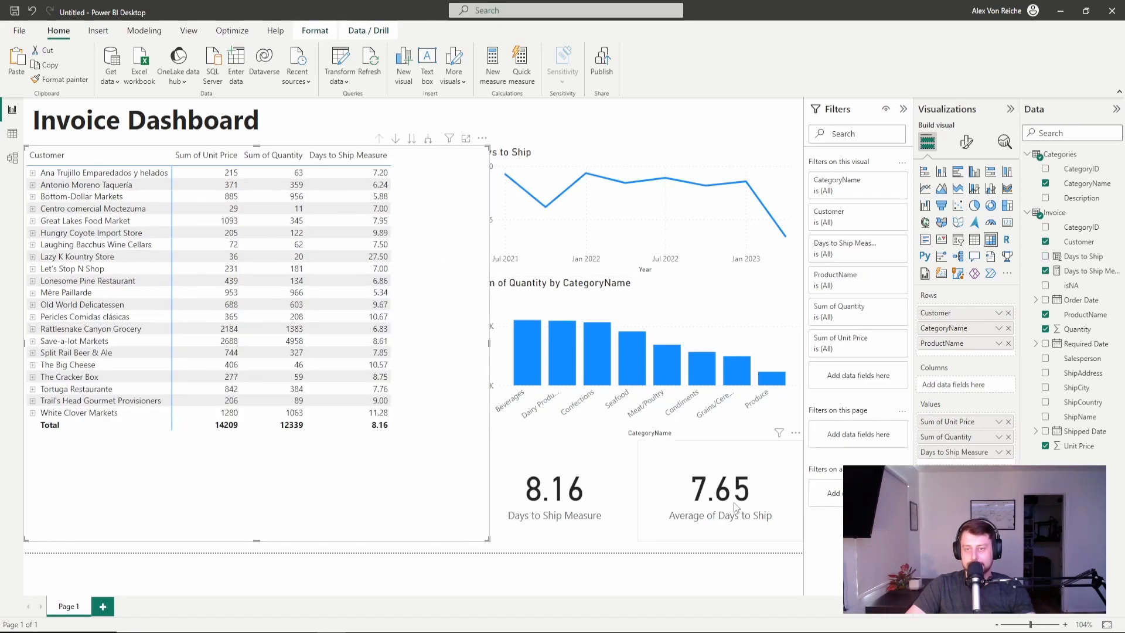
click(734, 520)
key(Delete)
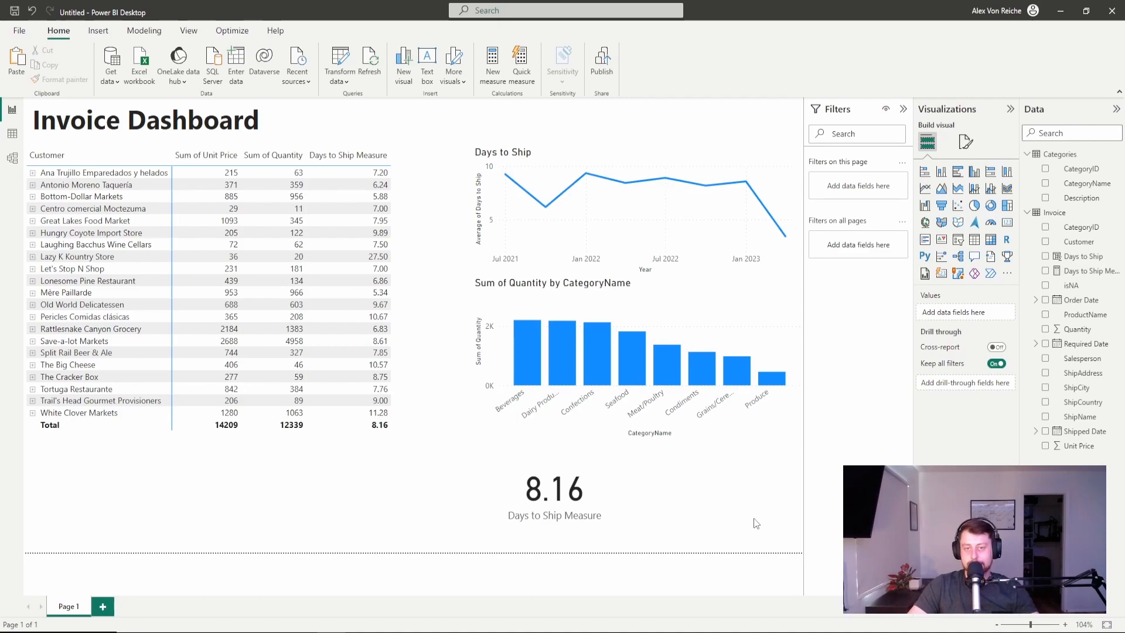
Cross-filter the report by the Beverages column and by the matrix's first customer, clearing each selection again.
click(530, 348)
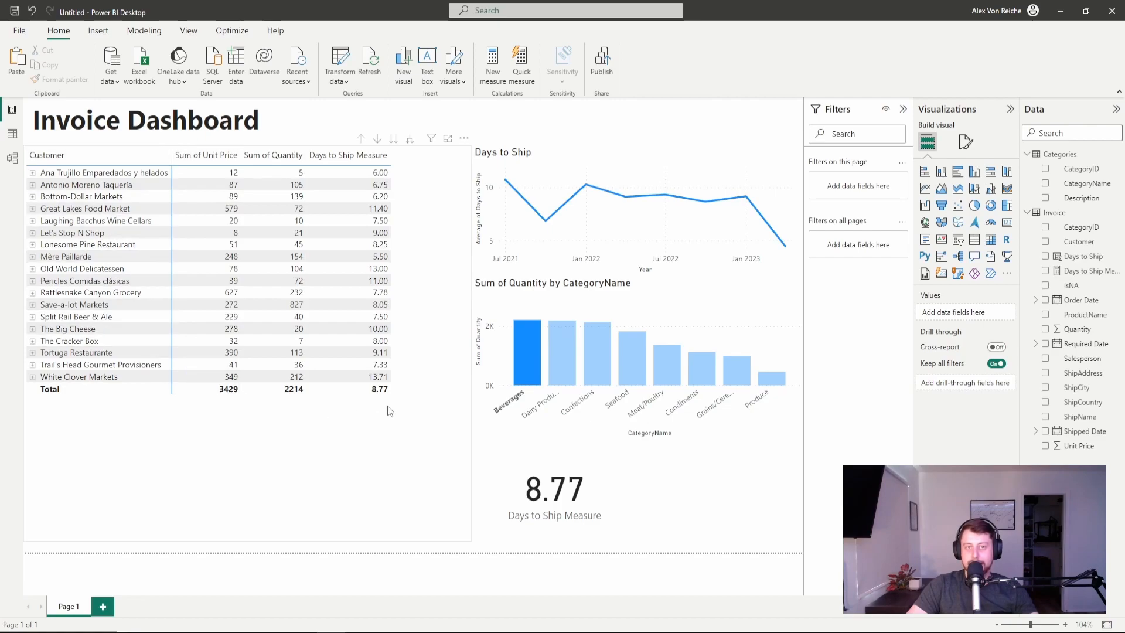
click(518, 349)
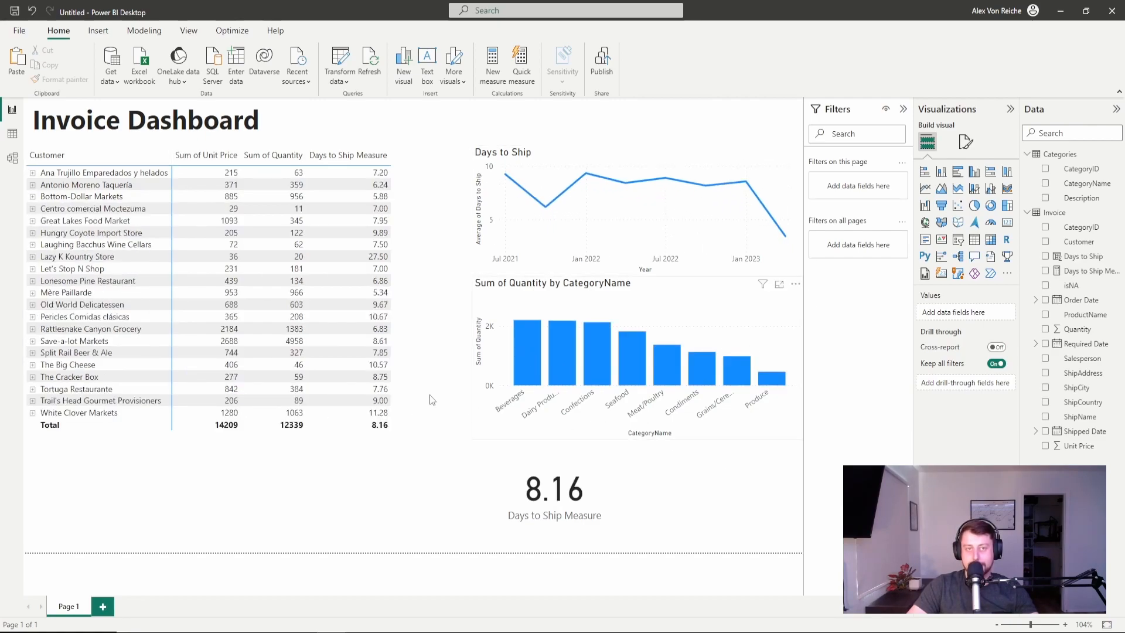
click(68, 175)
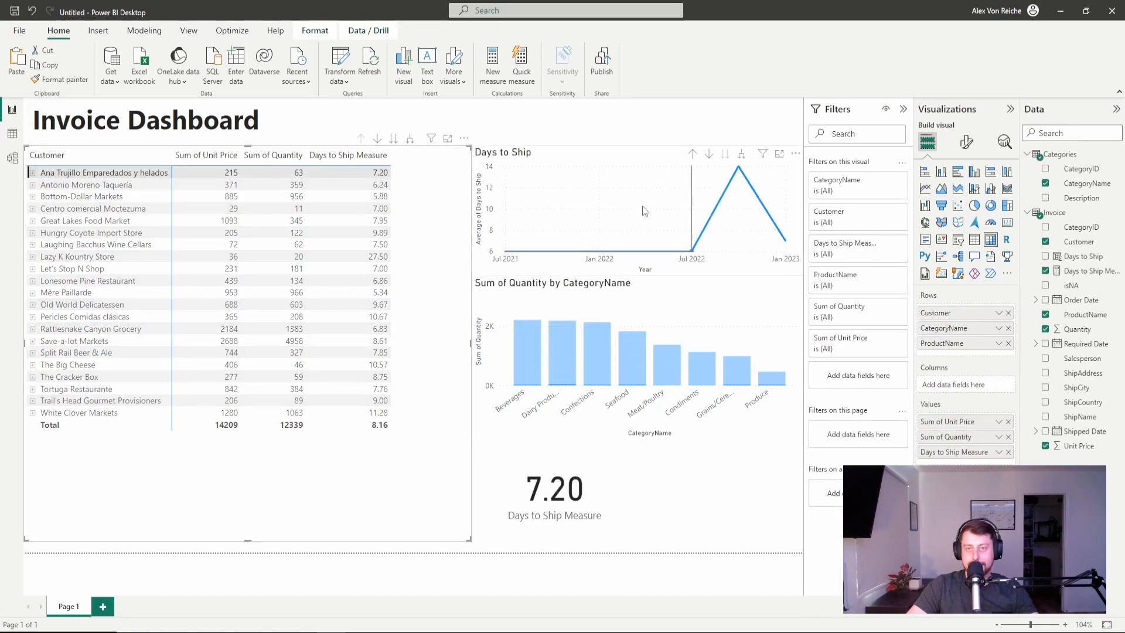
click(137, 176)
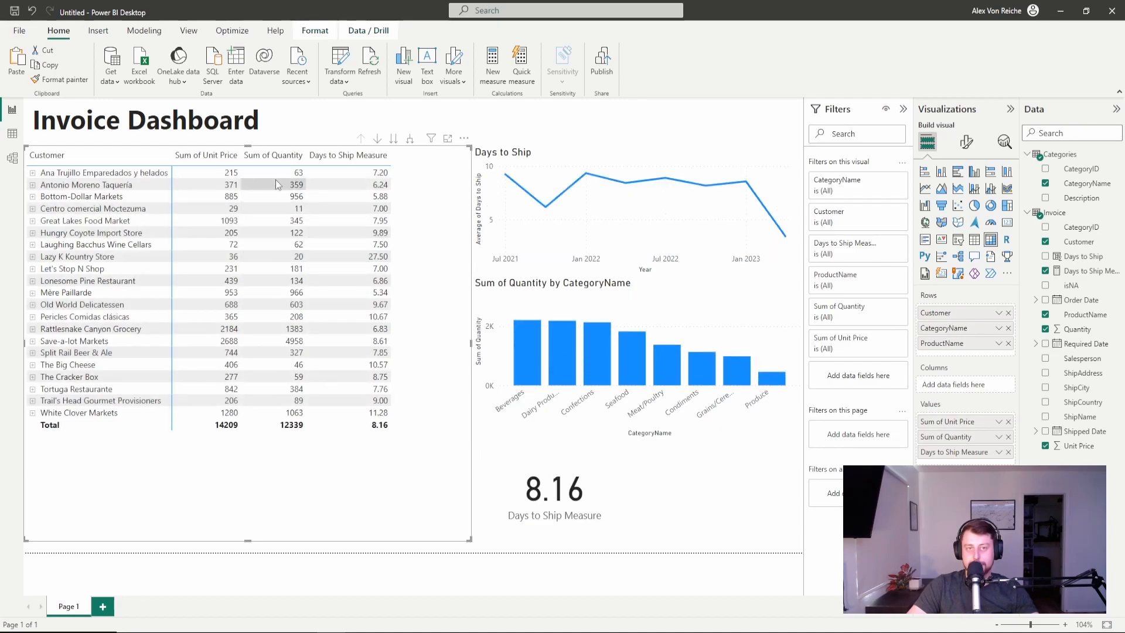
Sort the matrix by Sum of Quantity in descending order.
click(257, 162)
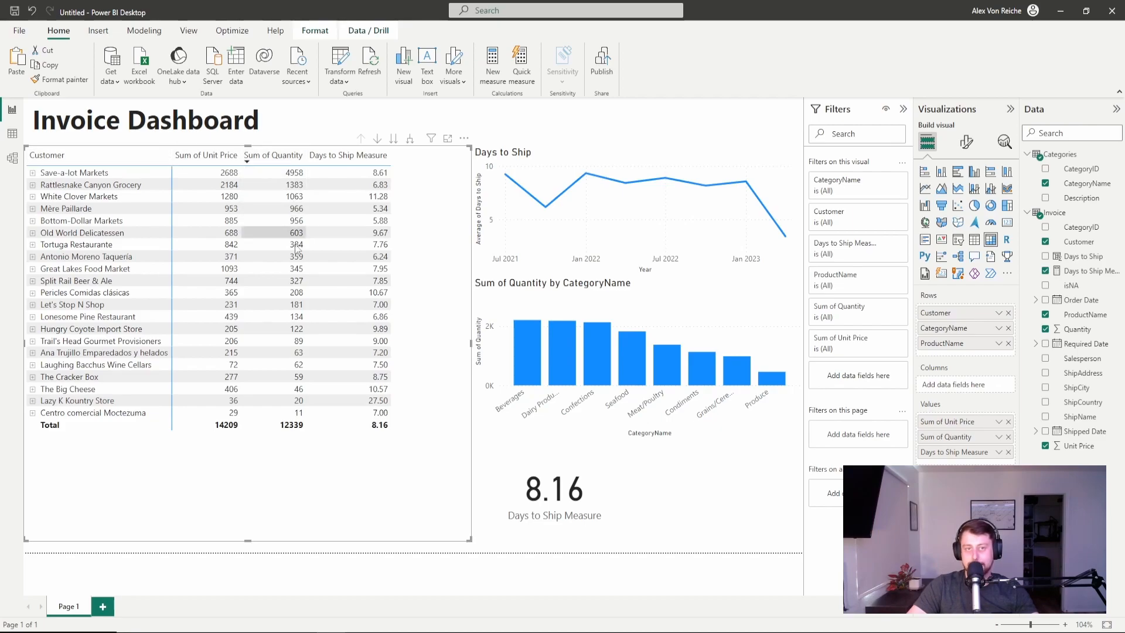
click(282, 159)
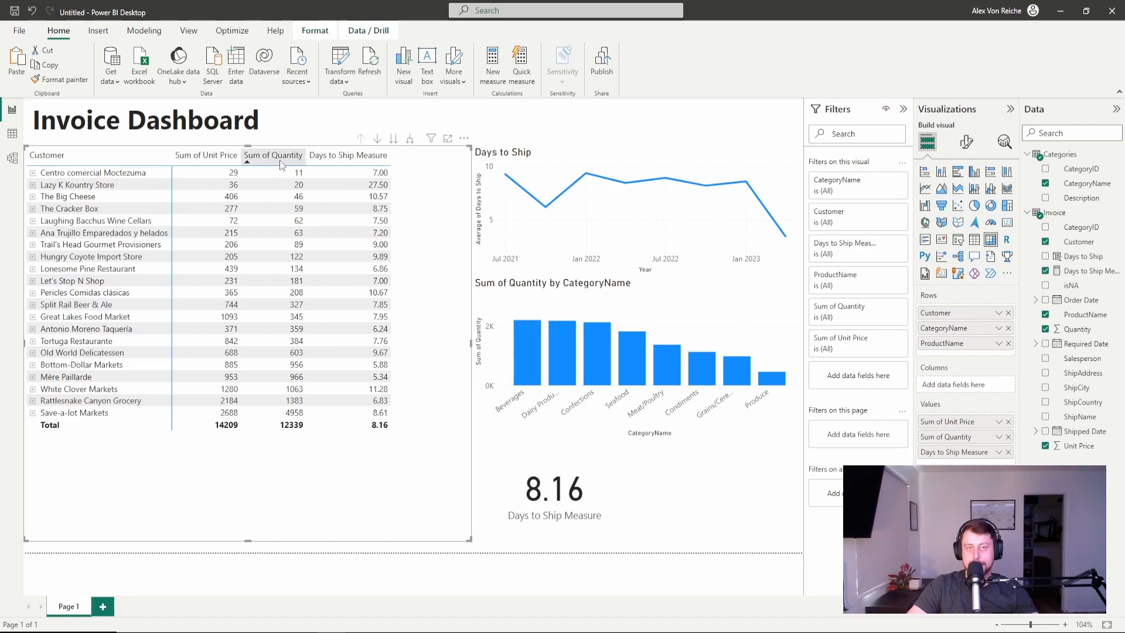
click(289, 157)
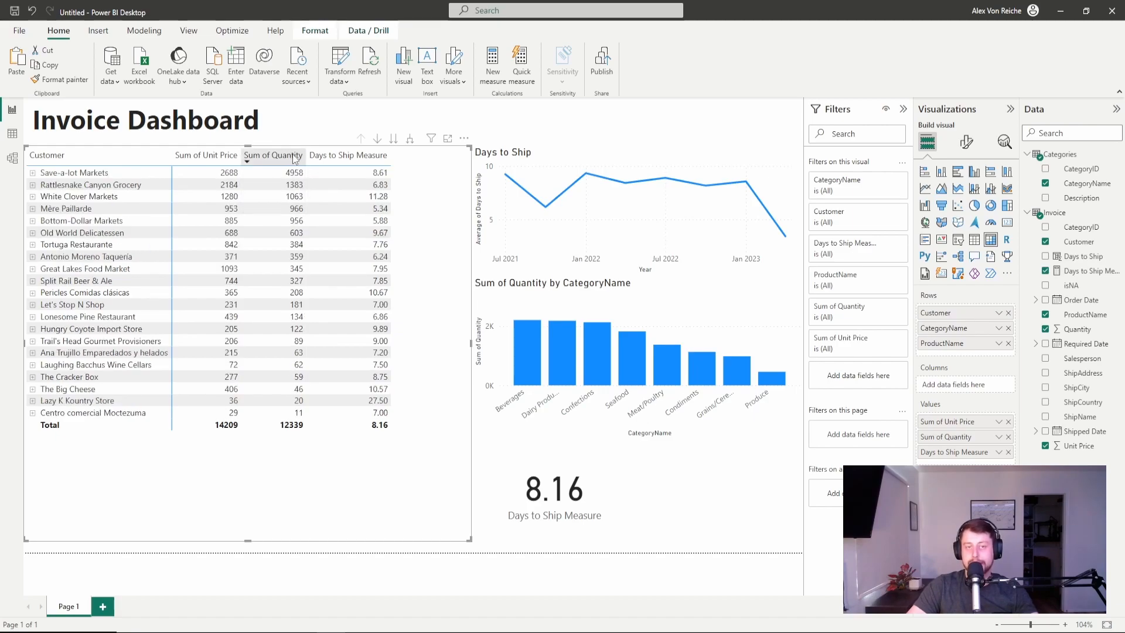
Cross-filter the report by Save-a-lot Markets and by White Clover Markets, and clear the selection.
click(140, 175)
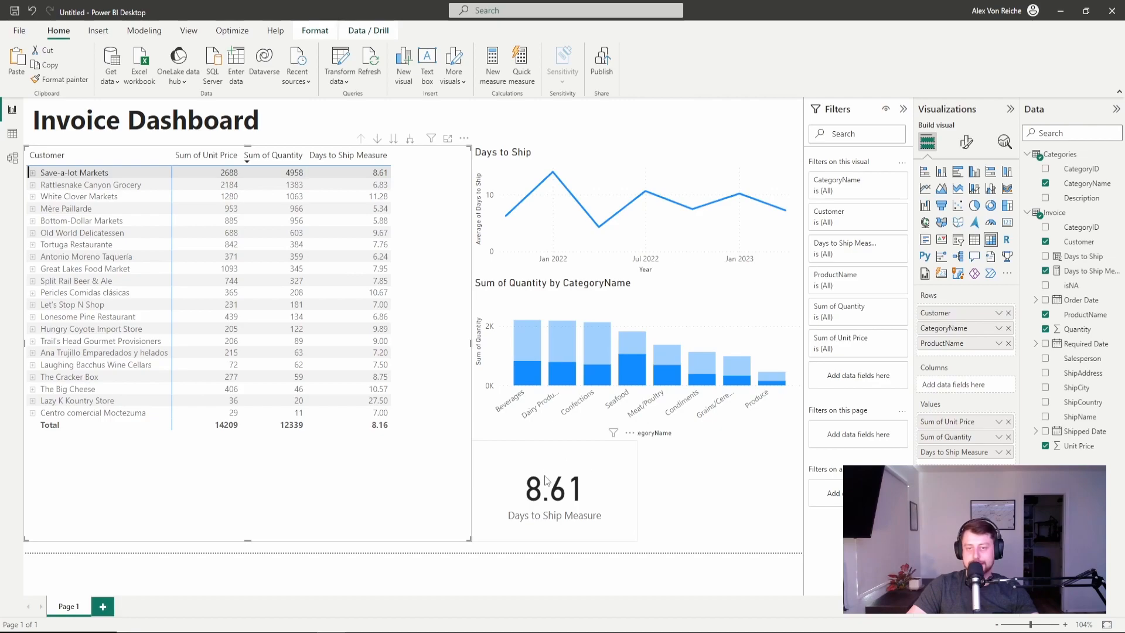
click(134, 198)
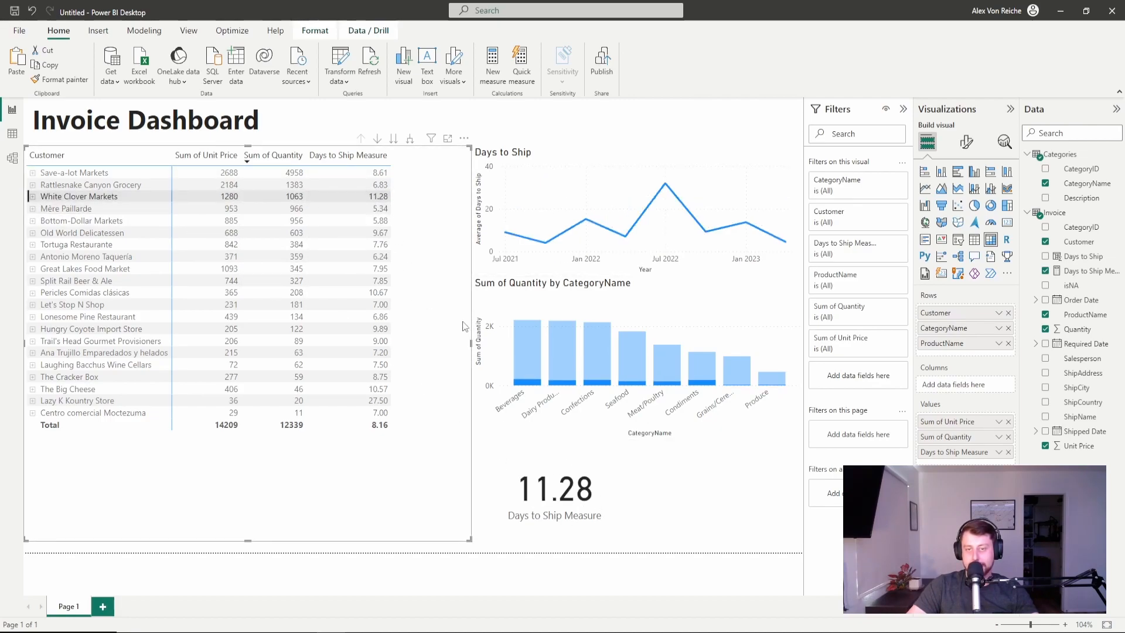
click(419, 228)
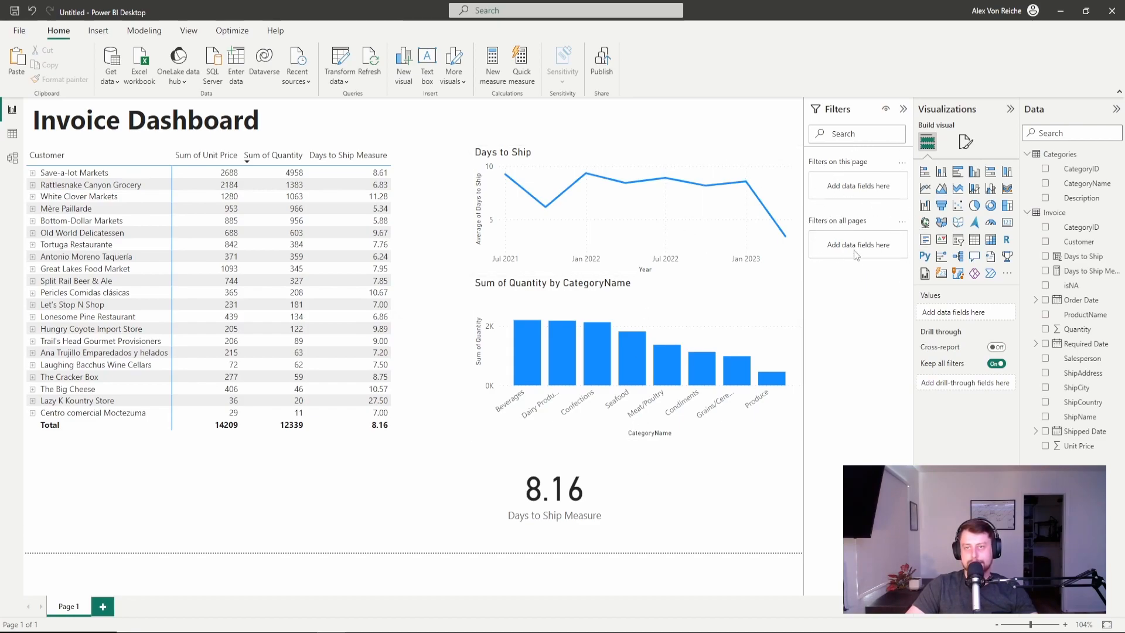
Add a CategoryName slicer to the report and move it up beside the Invoice Dashboard title.
click(737, 297)
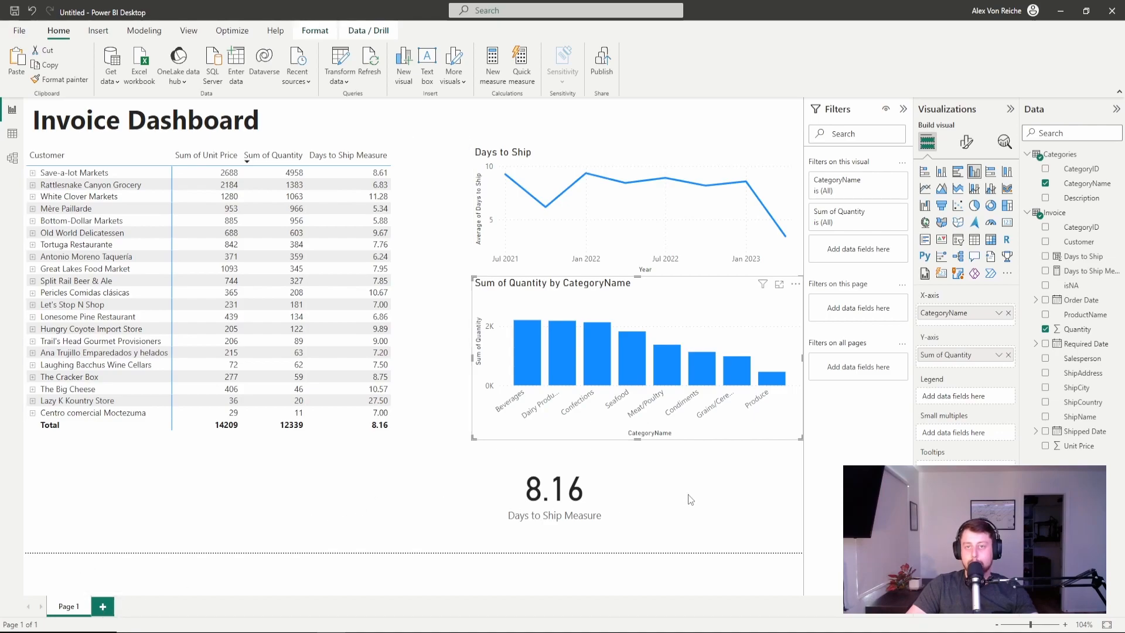
click(612, 116)
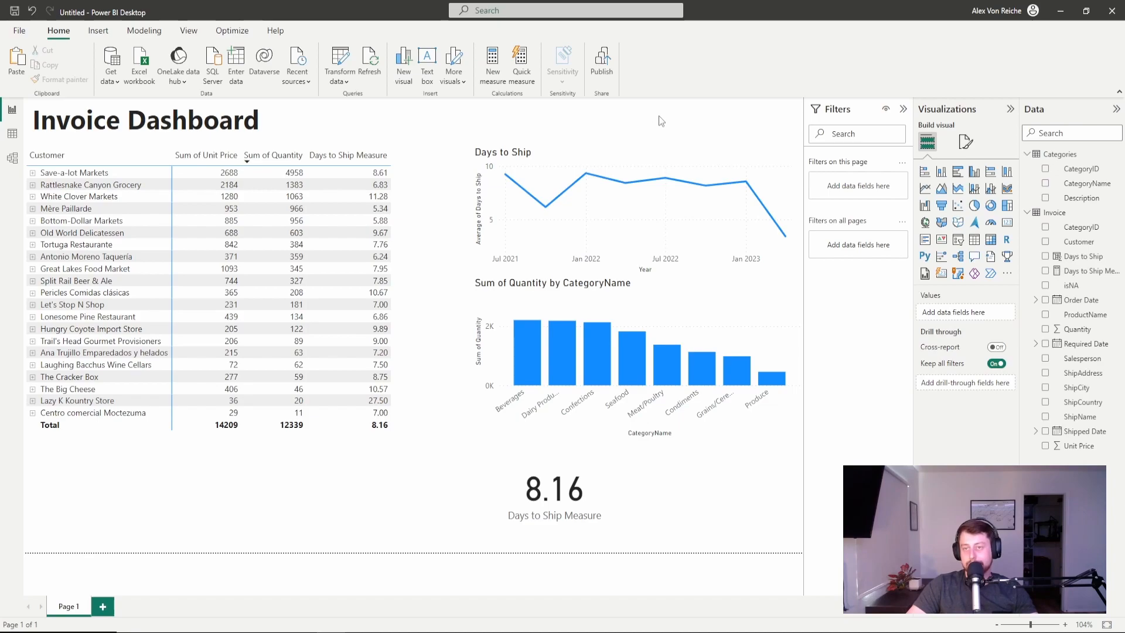
click(961, 243)
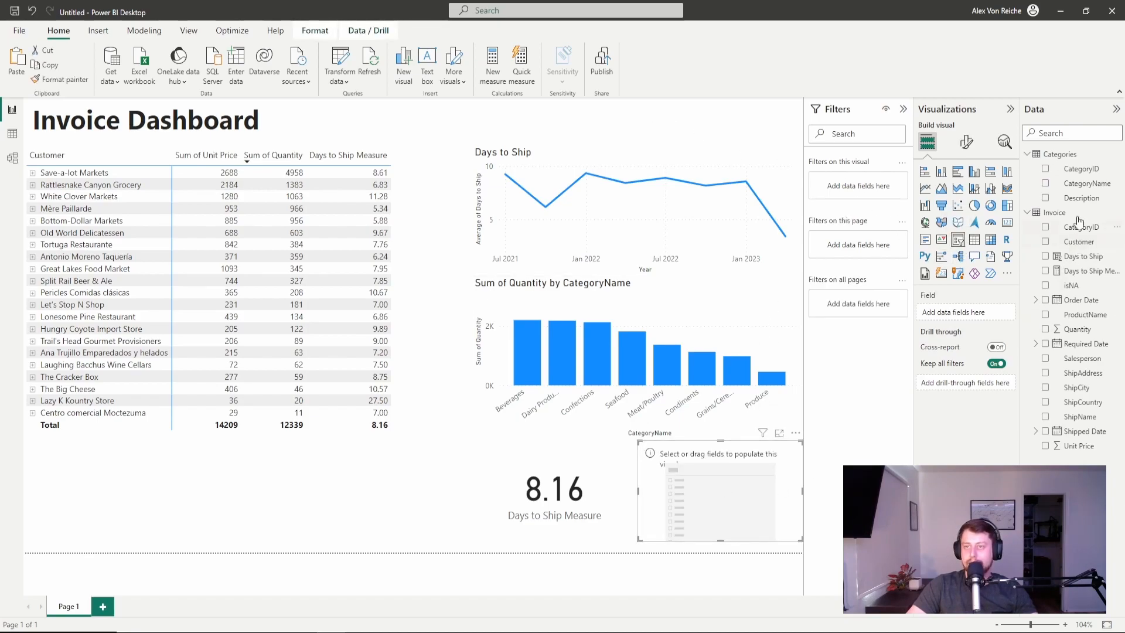
drag(1087, 184, 744, 520)
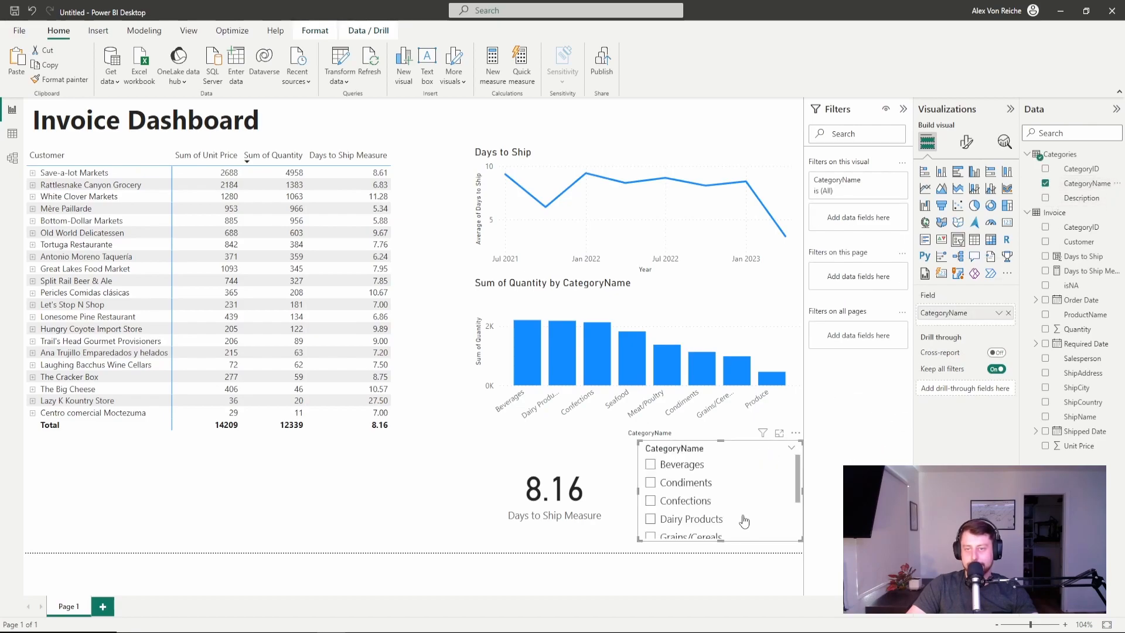
drag(736, 440, 450, 89)
Test the CategoryName slicer with Beverages, Condiments, Confections and Dairy Products one at a time, and clear the selection.
click(408, 134)
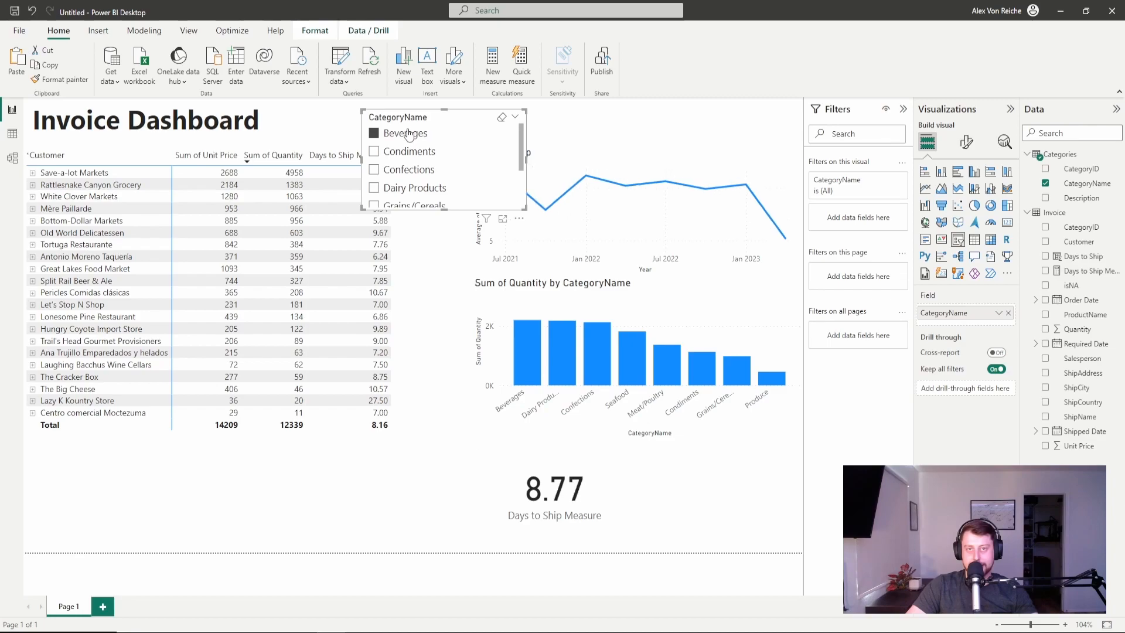
click(405, 152)
click(405, 170)
click(403, 188)
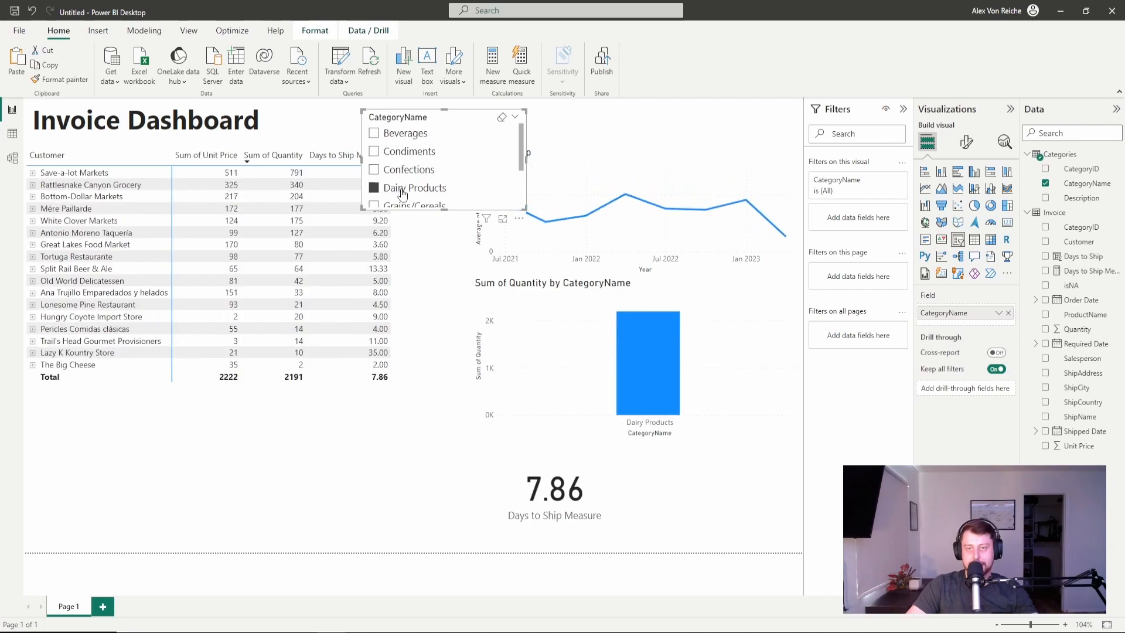
click(403, 188)
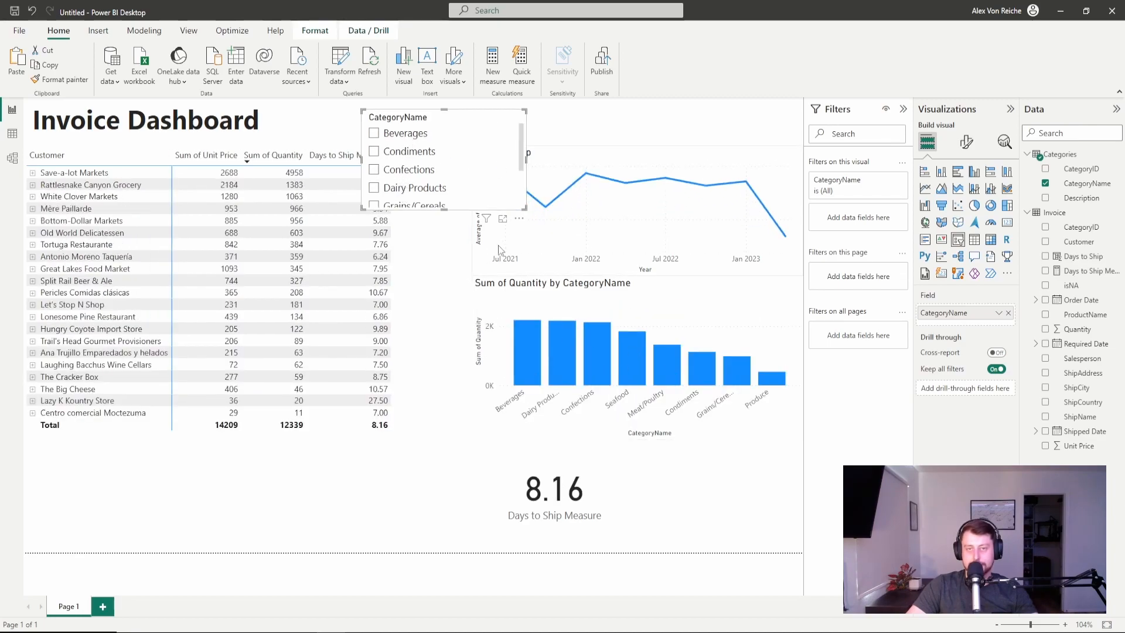
Filter the report to Confections, Condiments and Beverages together with the CategoryName slicer.
click(417, 170)
click(413, 188)
click(414, 168)
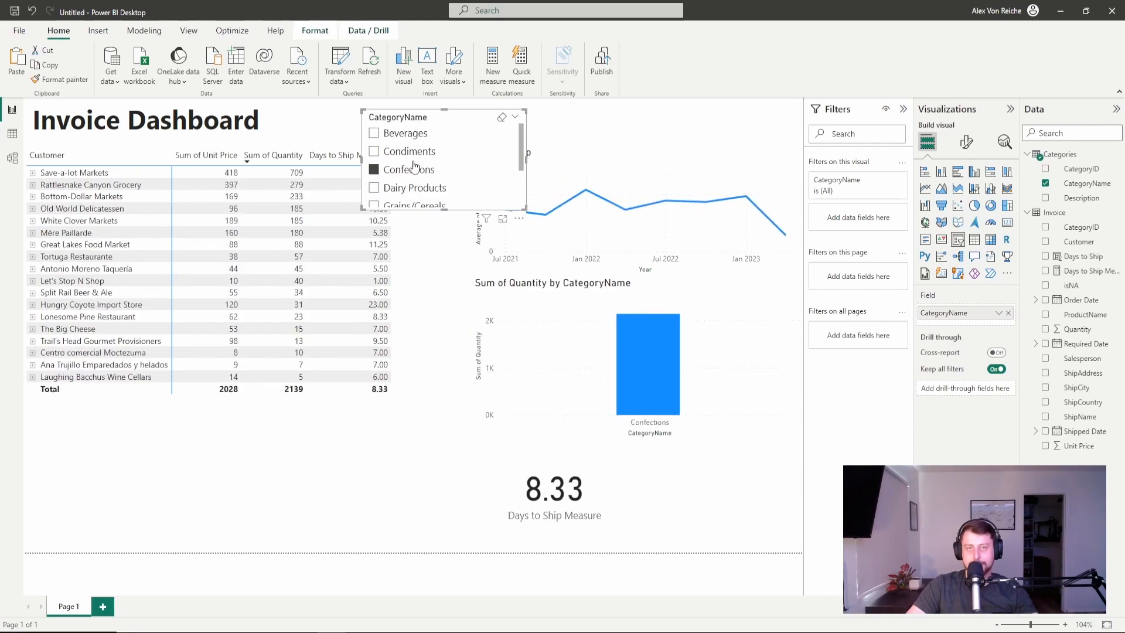
ctrl+click(412, 151)
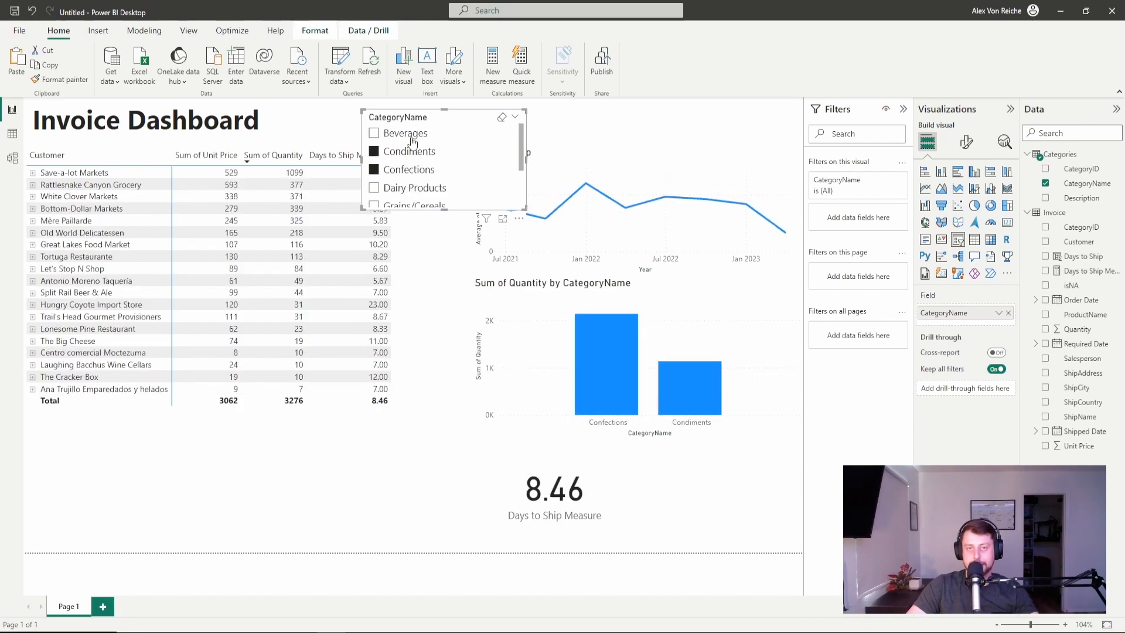
ctrl+click(404, 134)
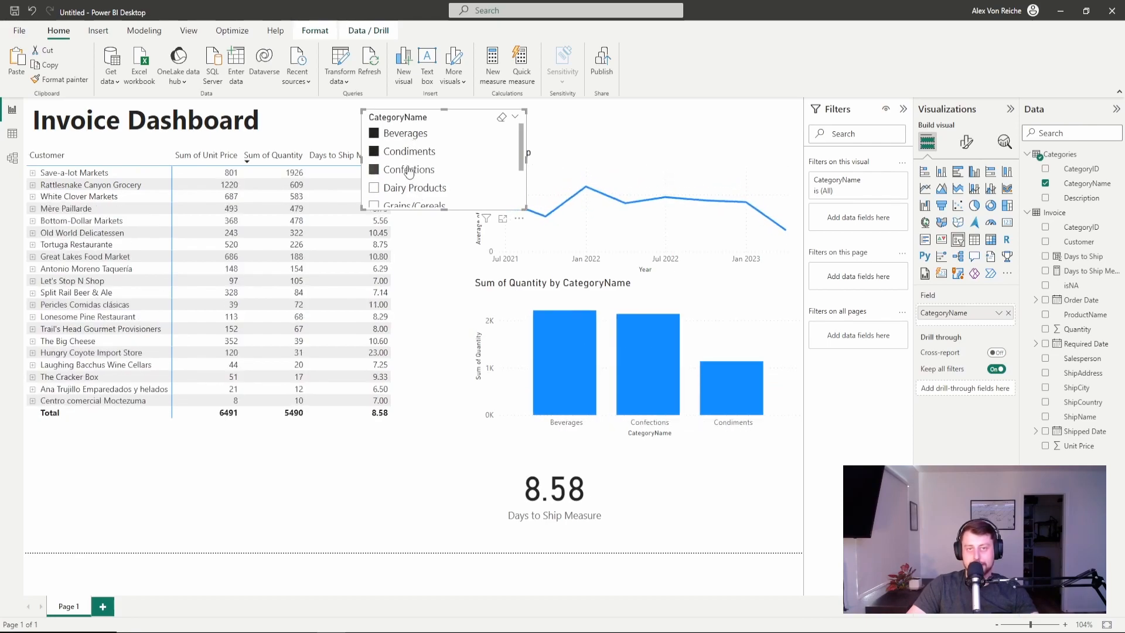
Clear the CategoryName slicer's selection and change the slicer style to Dropdown.
click(502, 119)
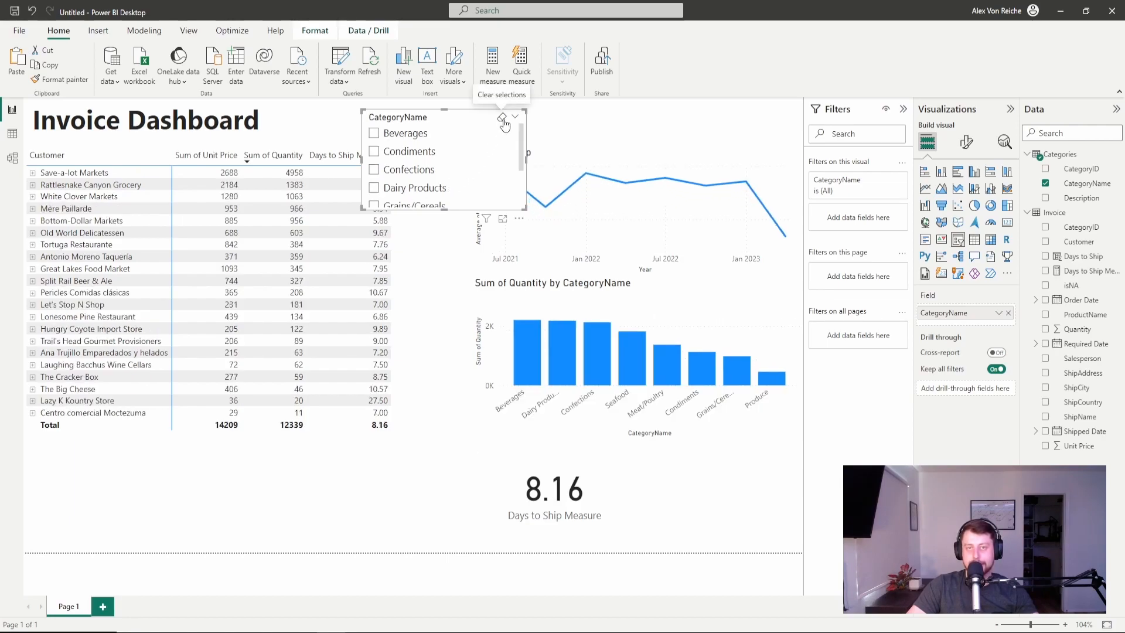
drag(443, 212, 444, 301)
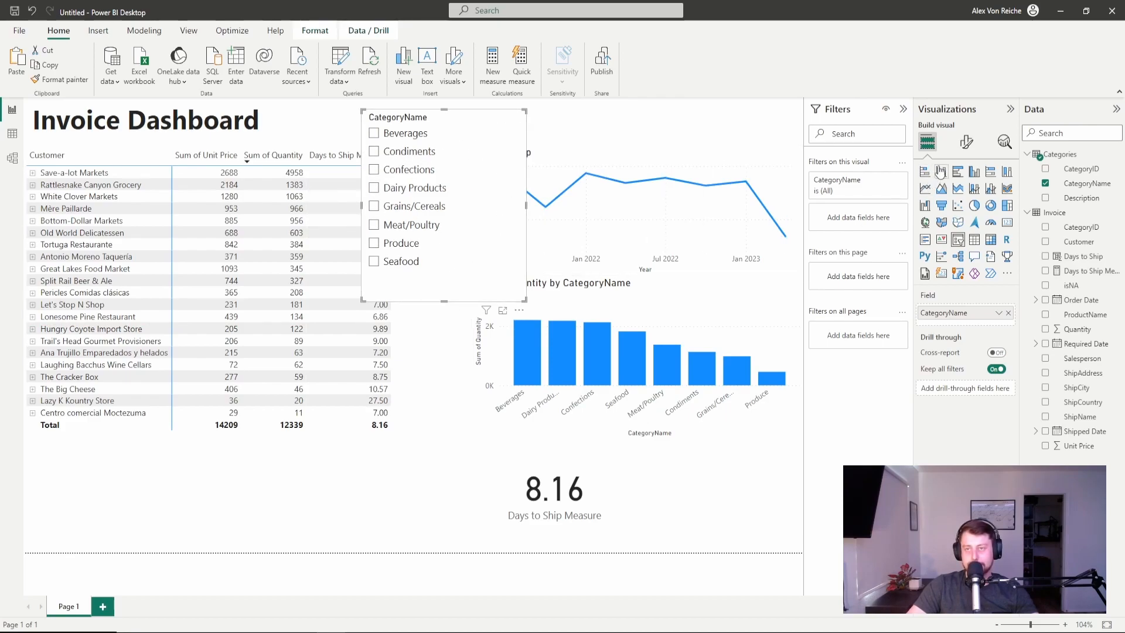
click(963, 145)
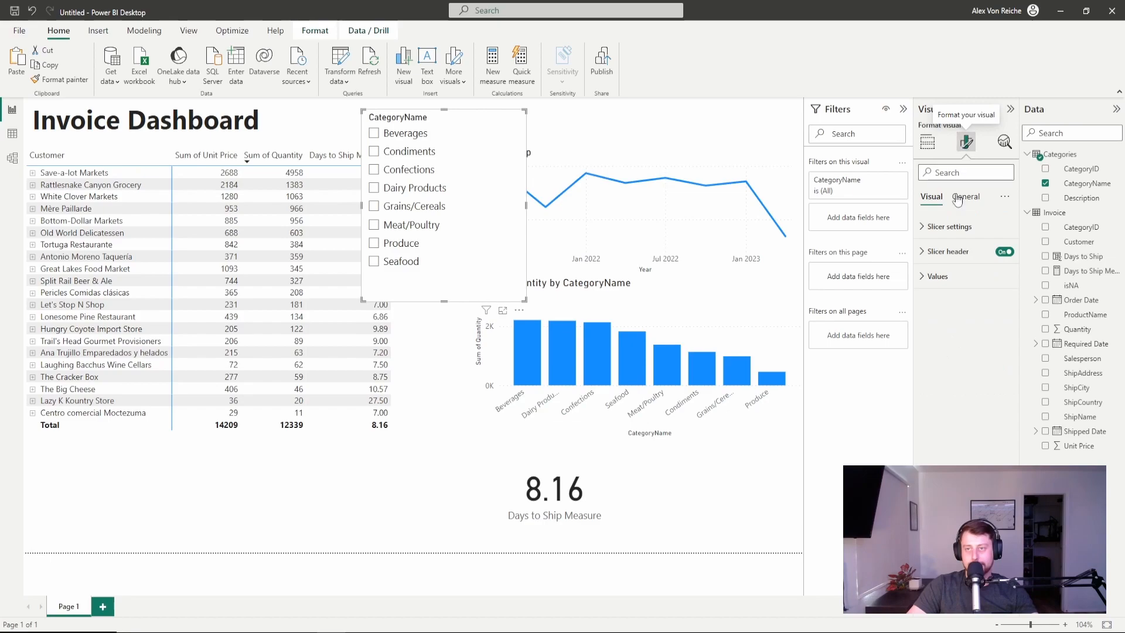
click(952, 228)
click(970, 287)
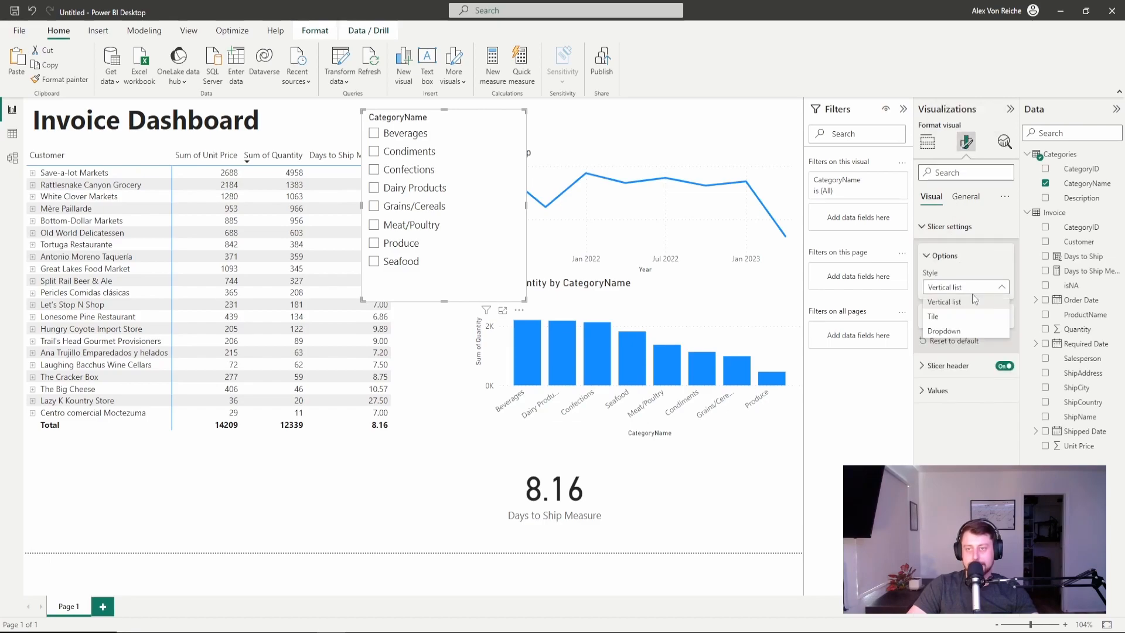
click(960, 324)
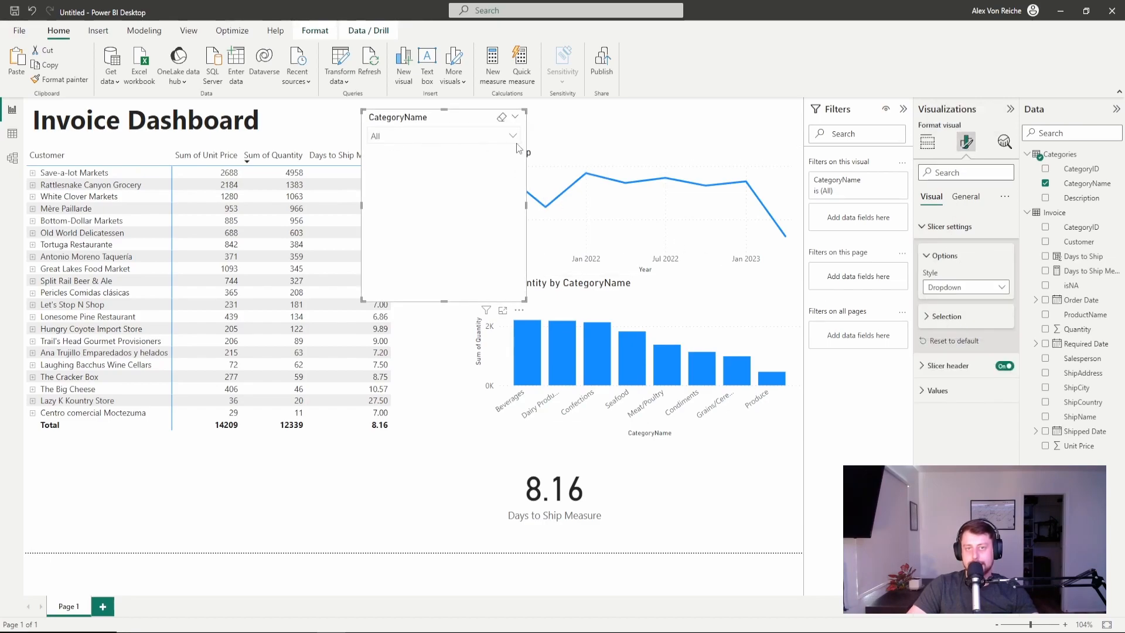
Shrink the CategoryName slicer to dropdown height and place it beside the Invoice Dashboard title, above the matrix.
drag(448, 300, 448, 163)
drag(457, 115, 419, 104)
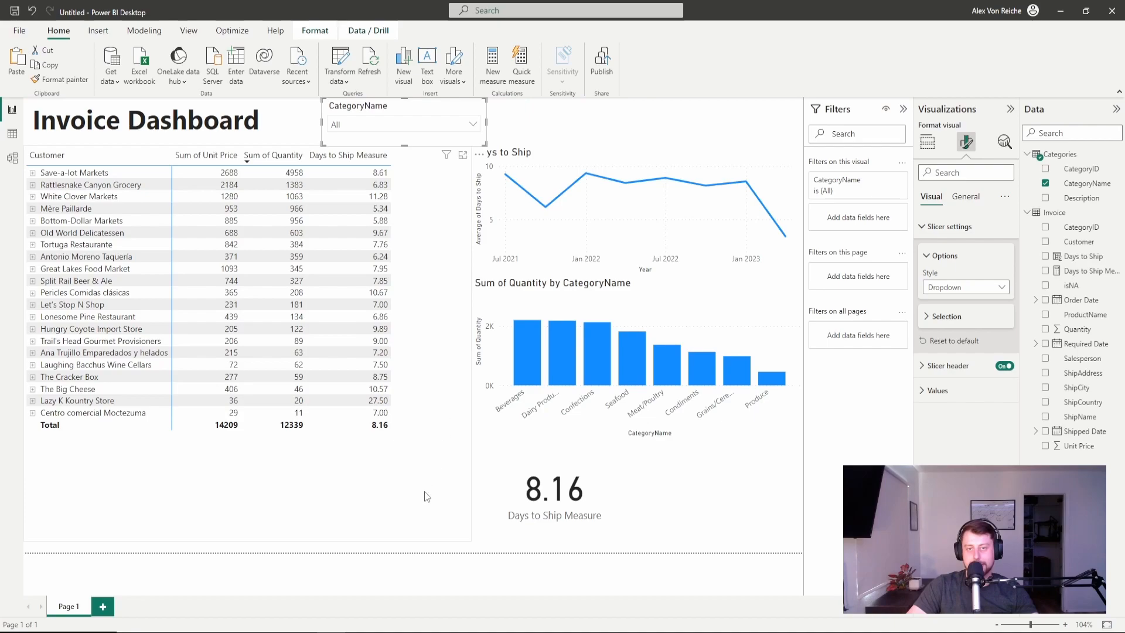
click(702, 491)
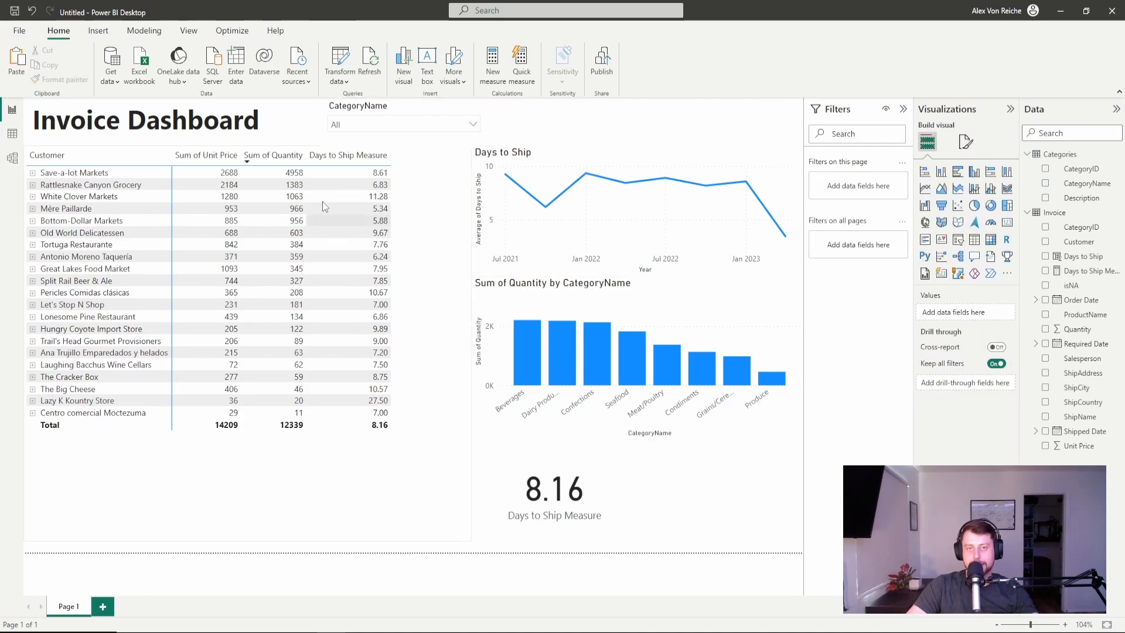
Test the dropdown slicer by filtering the report to Condiments and clearing that selection again.
click(472, 126)
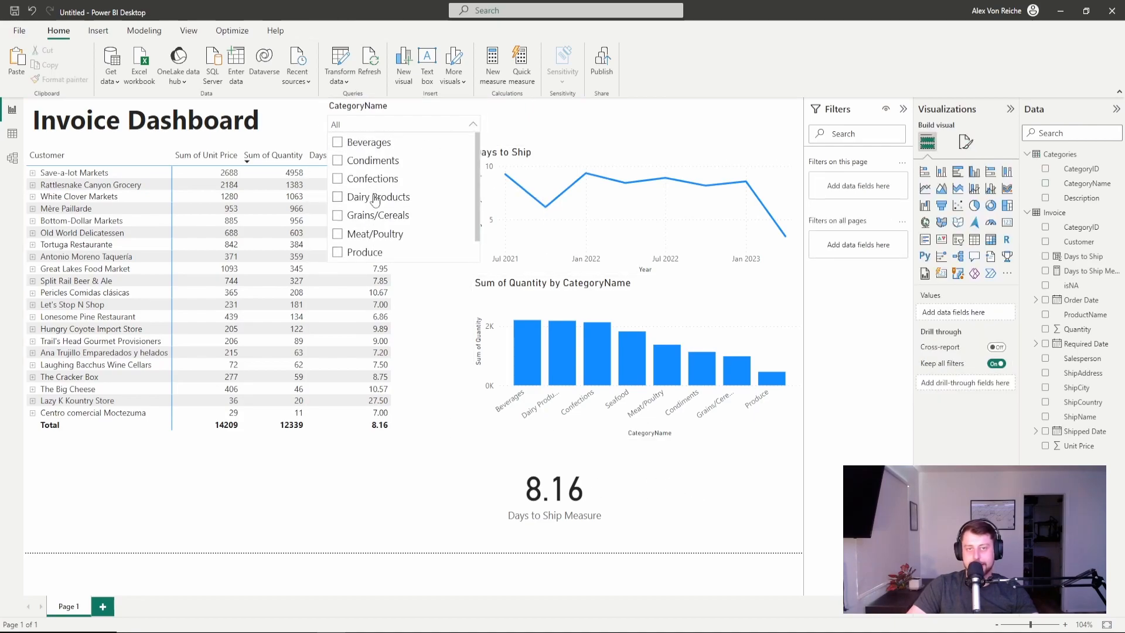
click(373, 163)
click(373, 160)
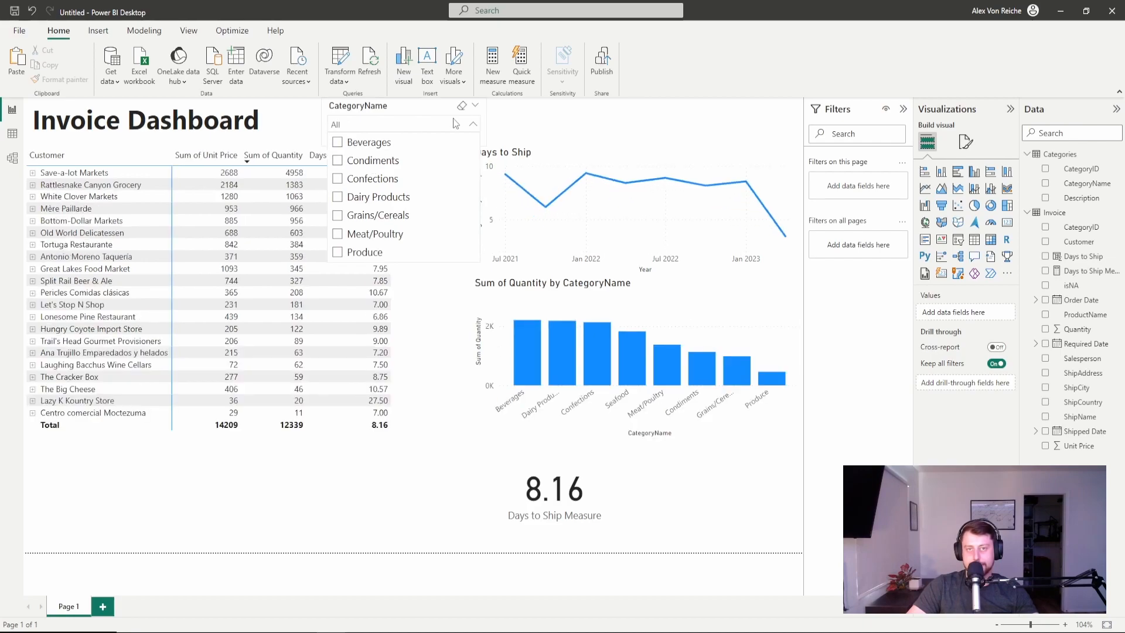
click(430, 110)
Change the slicer's header title text to "Category Name".
click(408, 111)
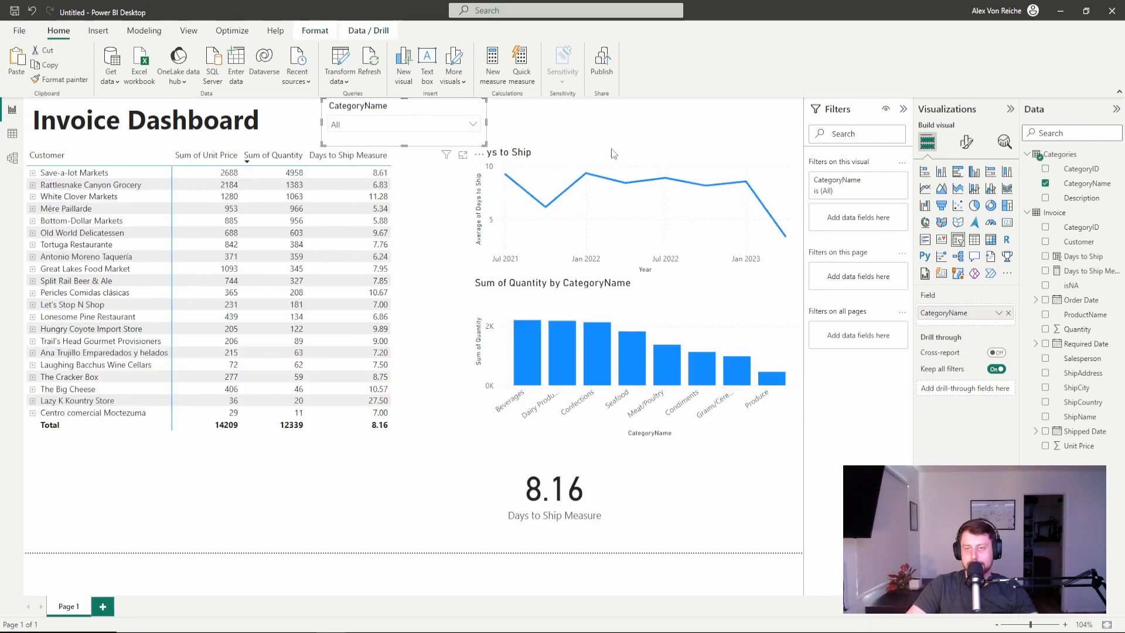
click(966, 142)
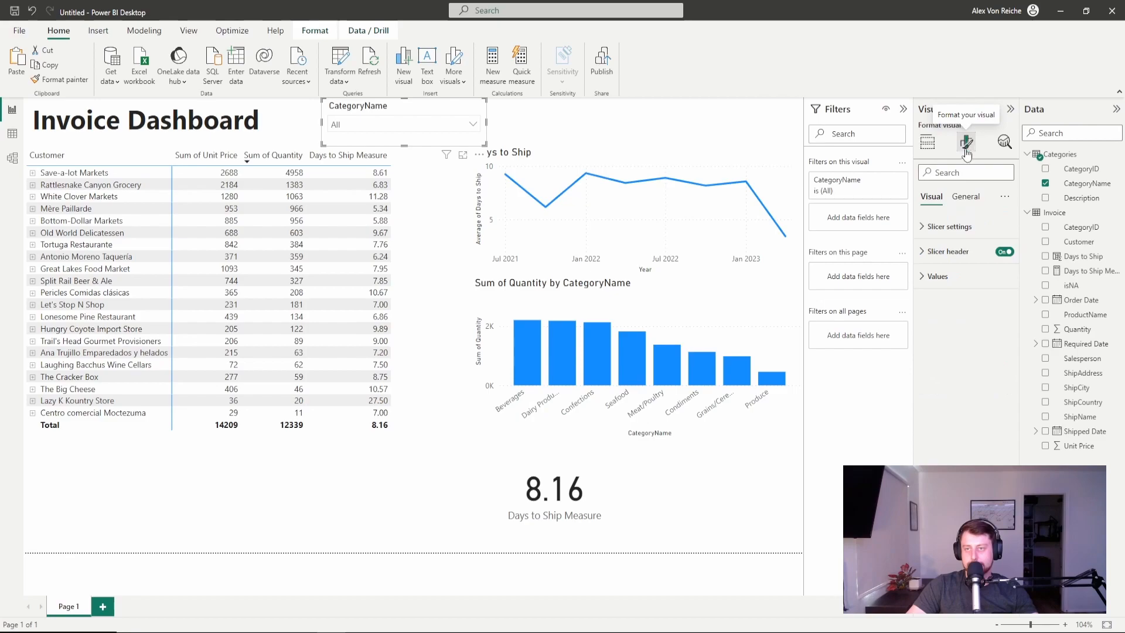
click(933, 263)
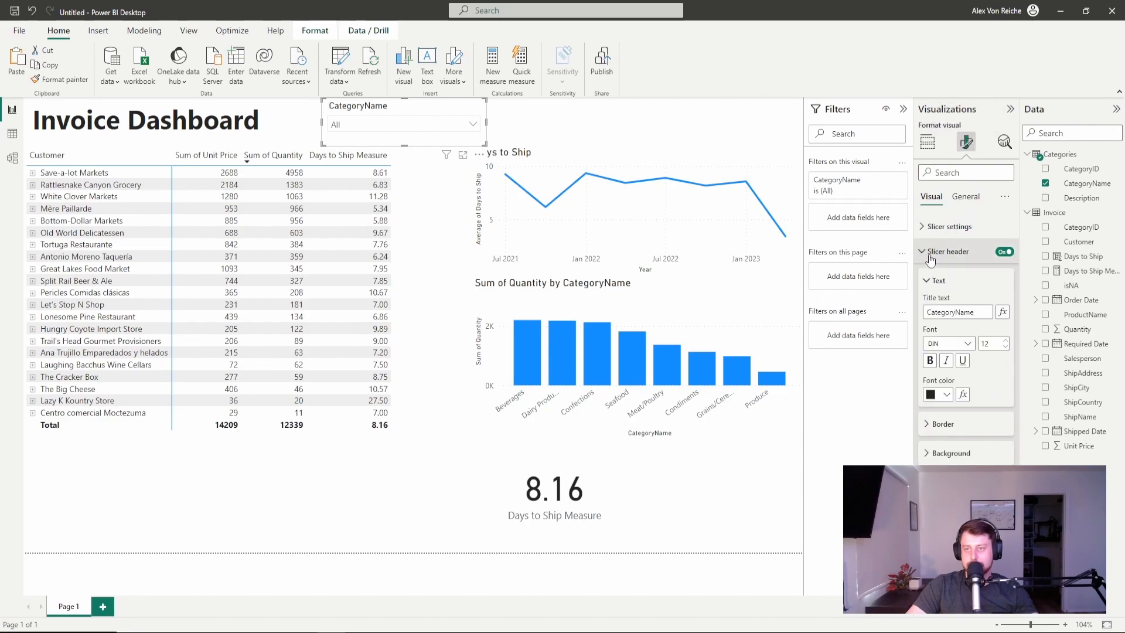
click(952, 311)
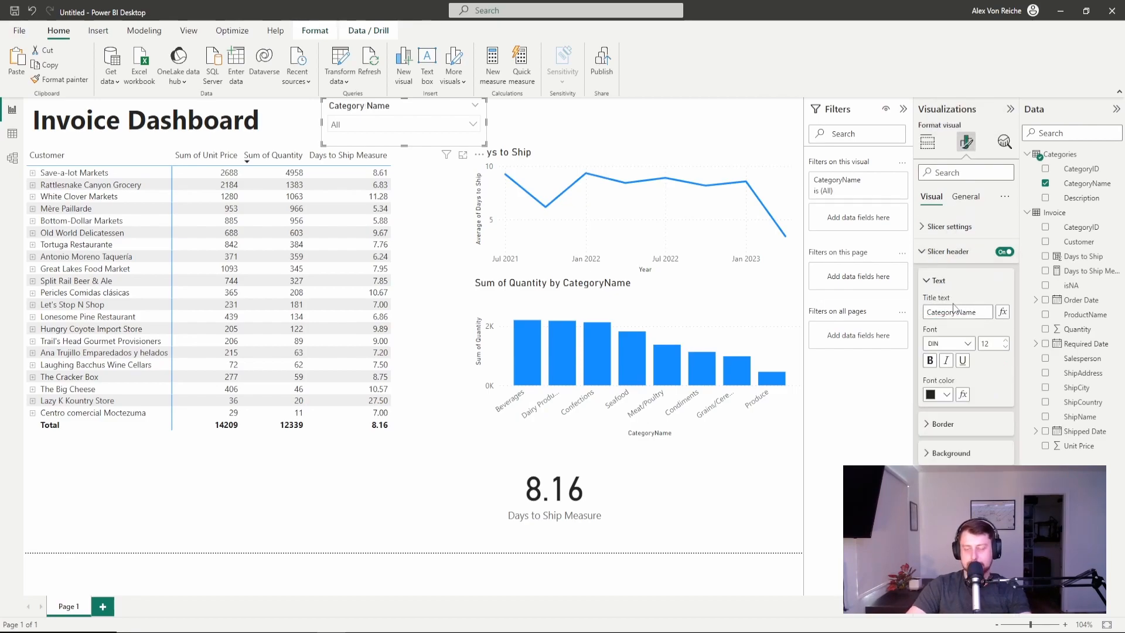
click(584, 122)
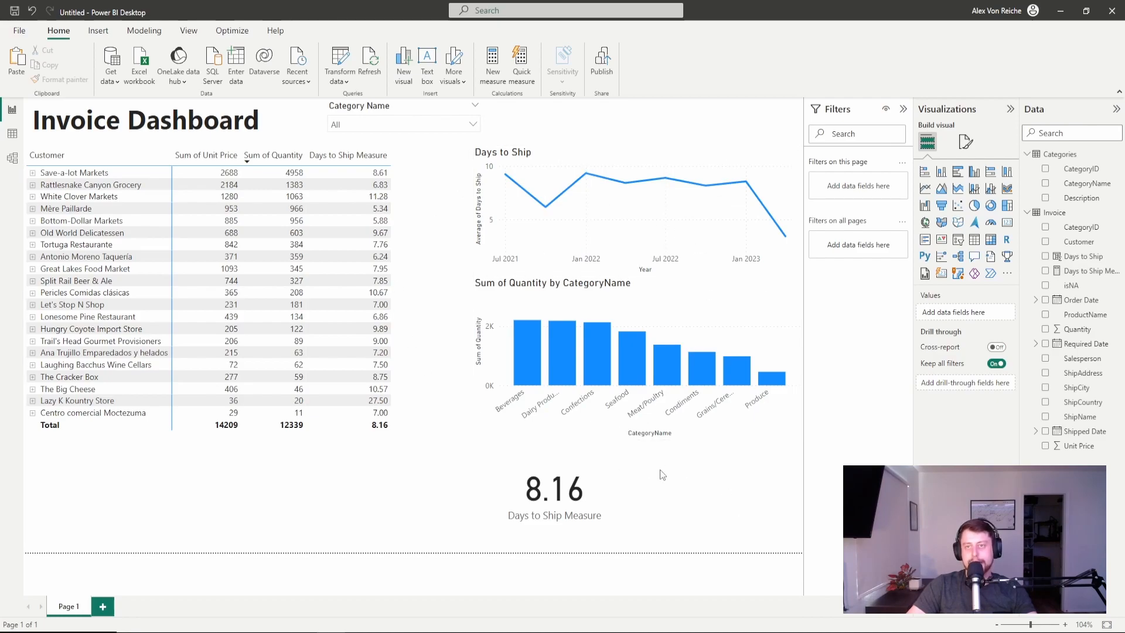
Filter only the matrix by Order Date with a relative date filter covering the last 300 days, including today.
click(423, 302)
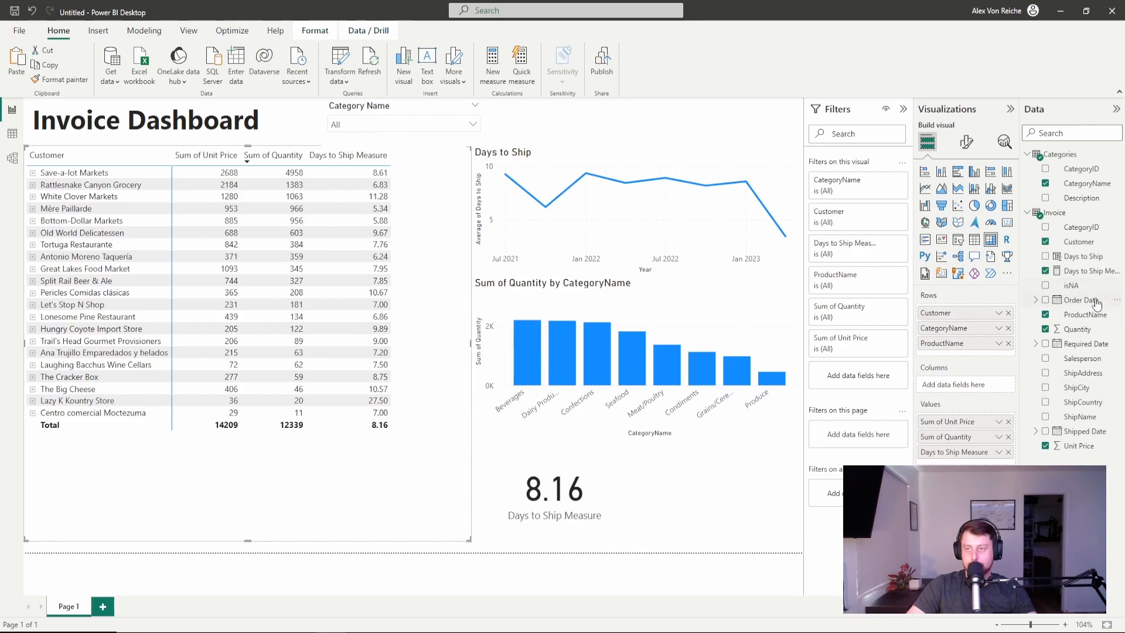
drag(1095, 304, 839, 368)
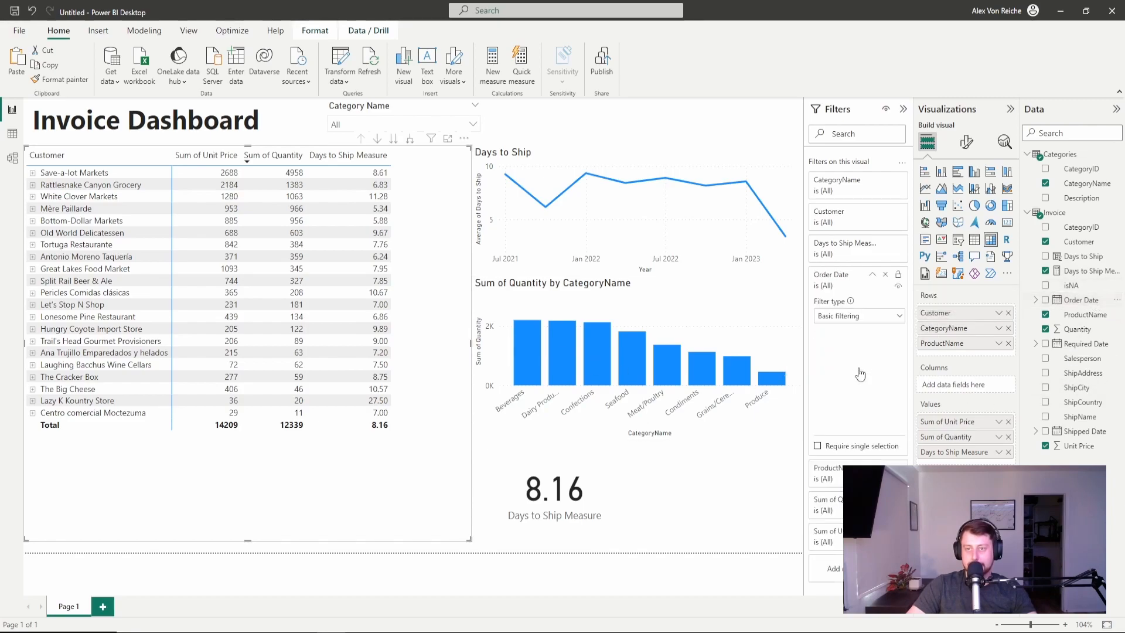
click(867, 319)
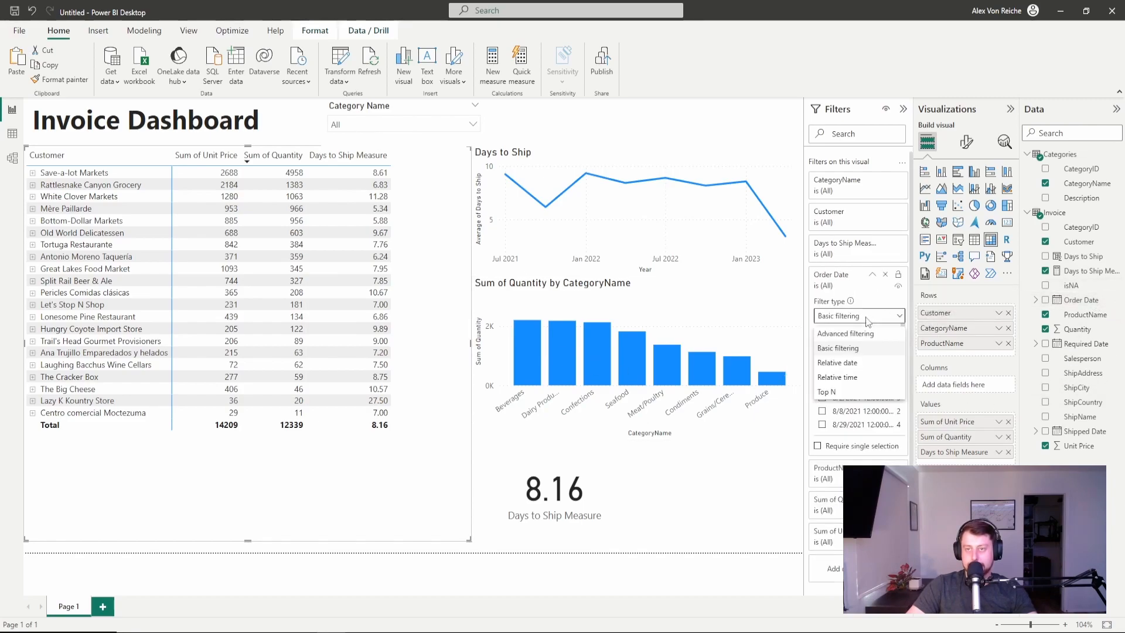
click(860, 362)
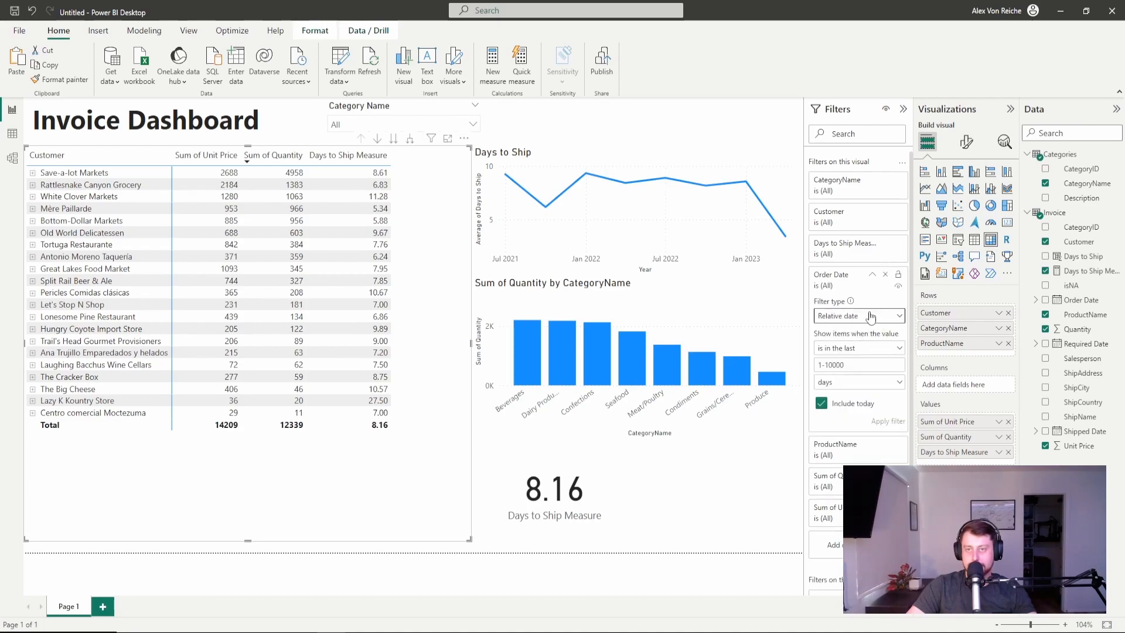
click(868, 360)
text(300)
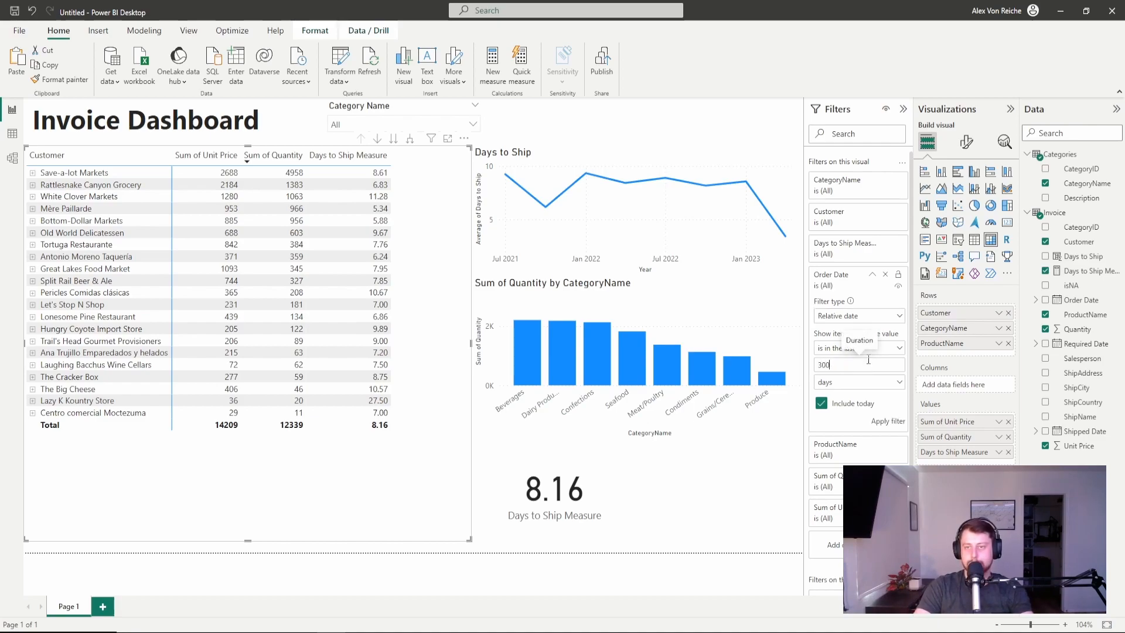
click(855, 384)
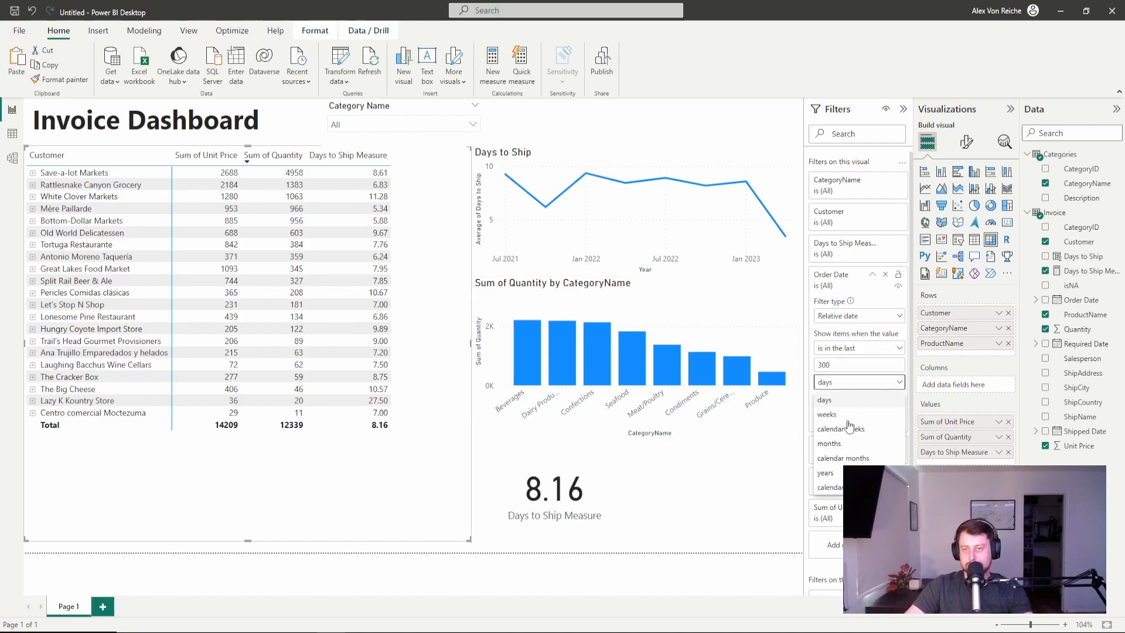
click(877, 381)
click(894, 422)
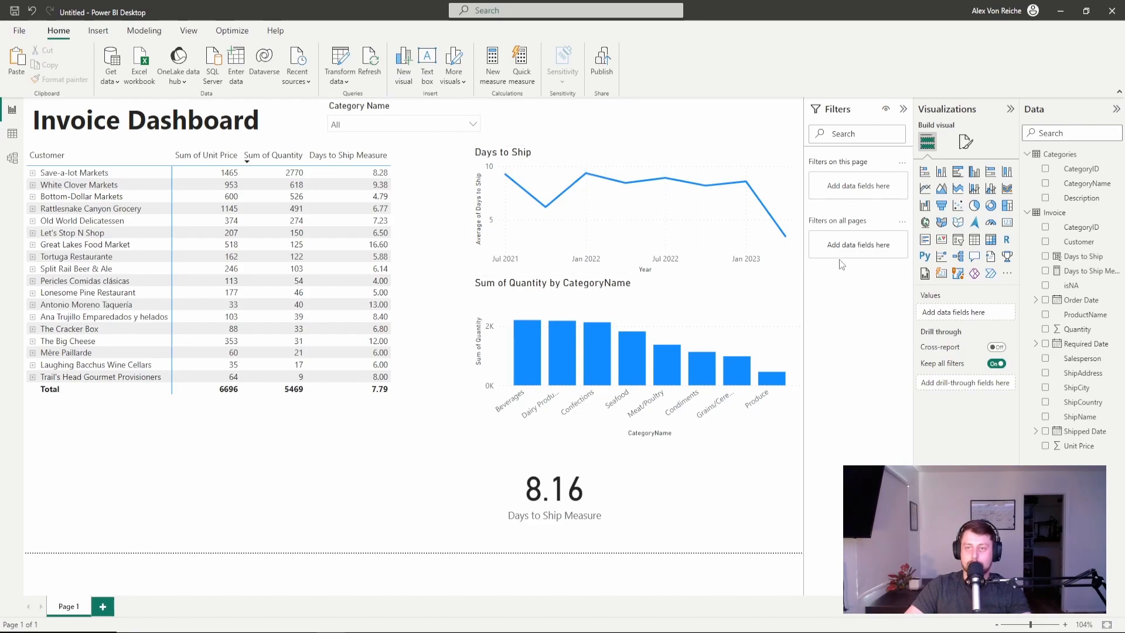
Check which filters and slicers affect the matrix.
click(448, 292)
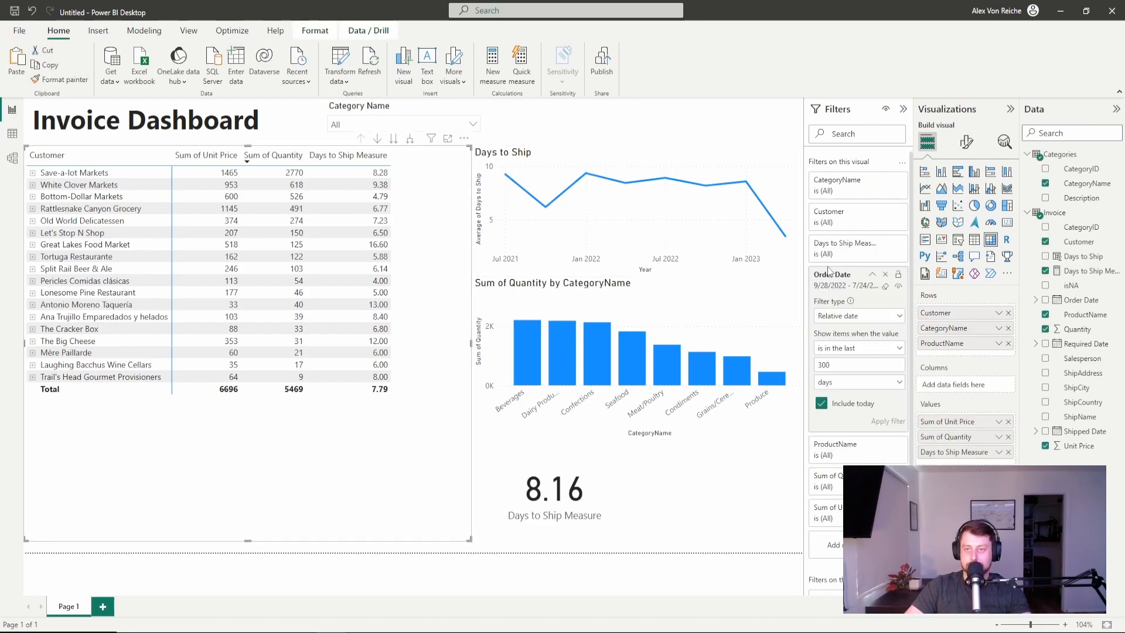
click(560, 115)
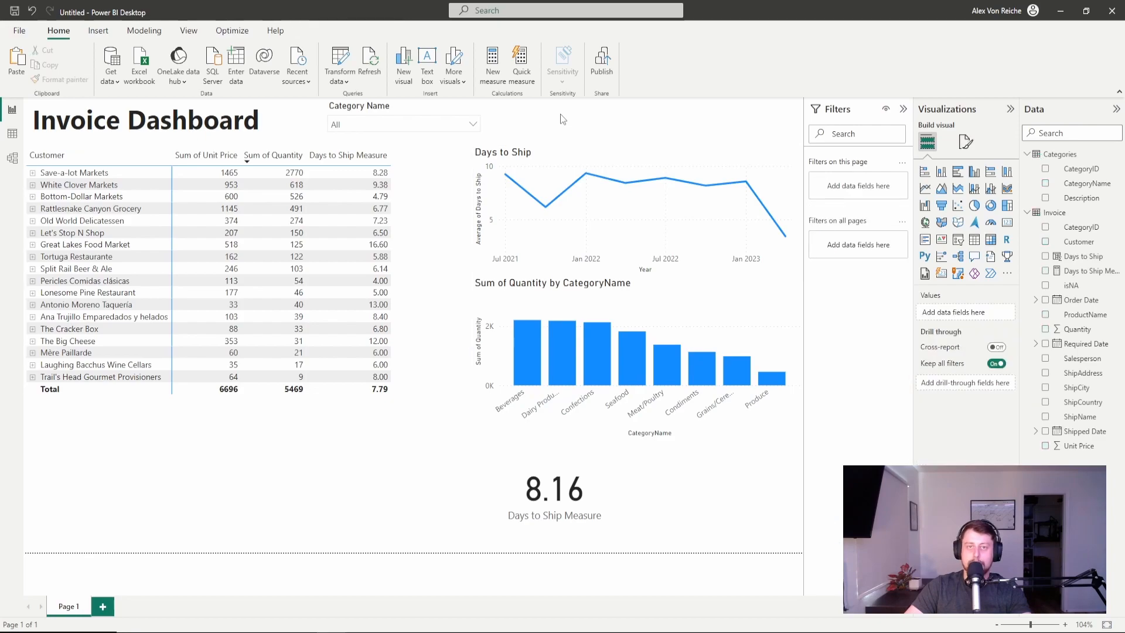
click(436, 179)
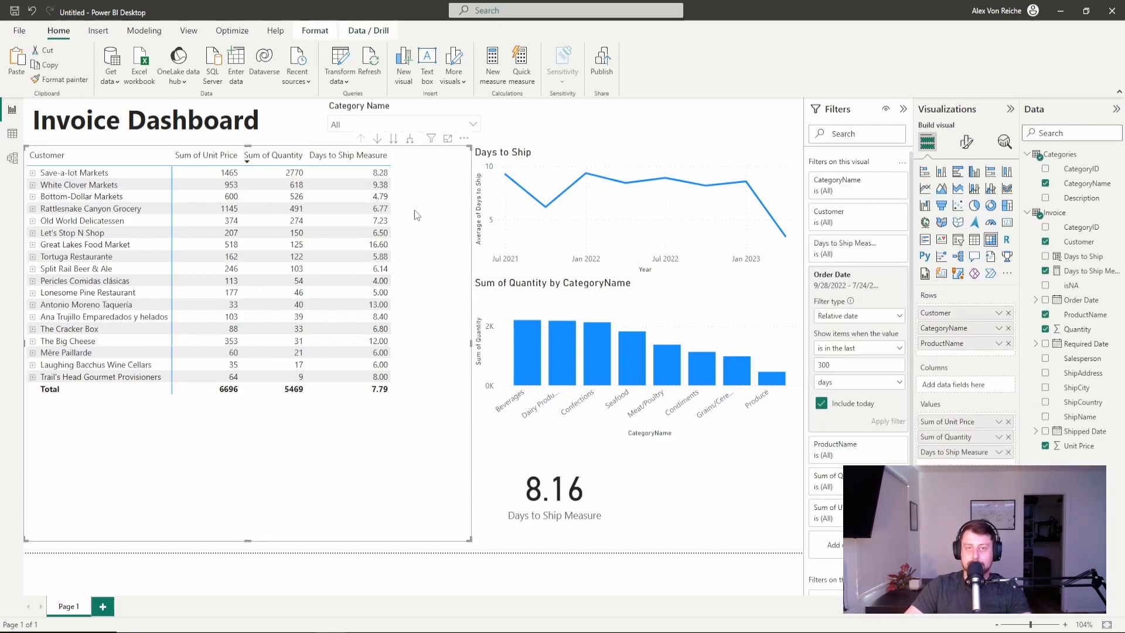
mouse_move(433, 140)
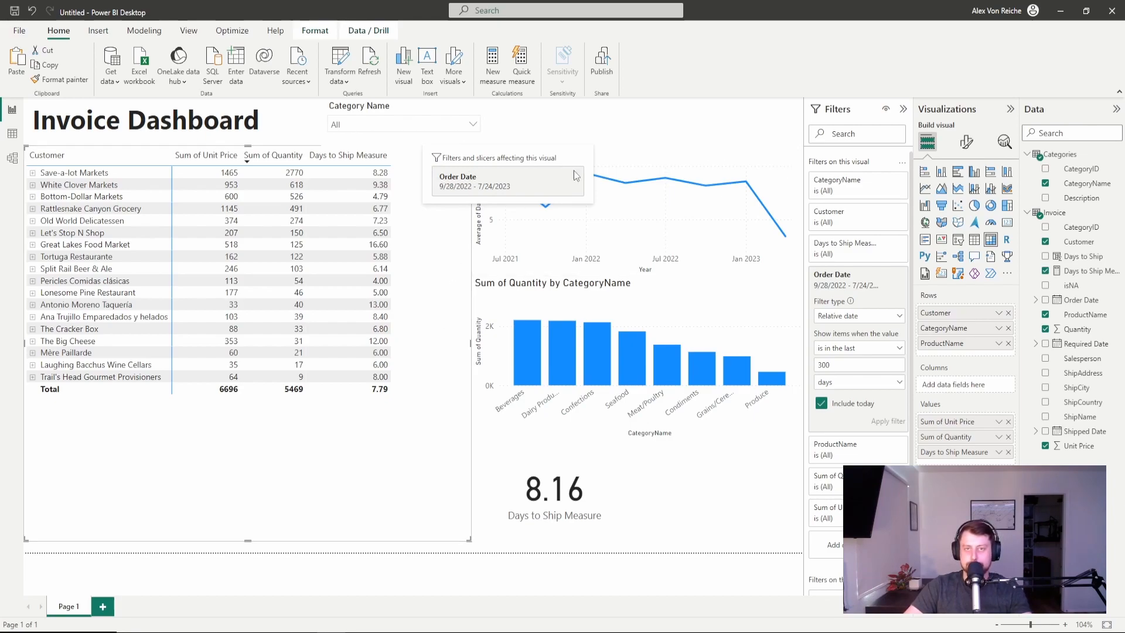
click(571, 110)
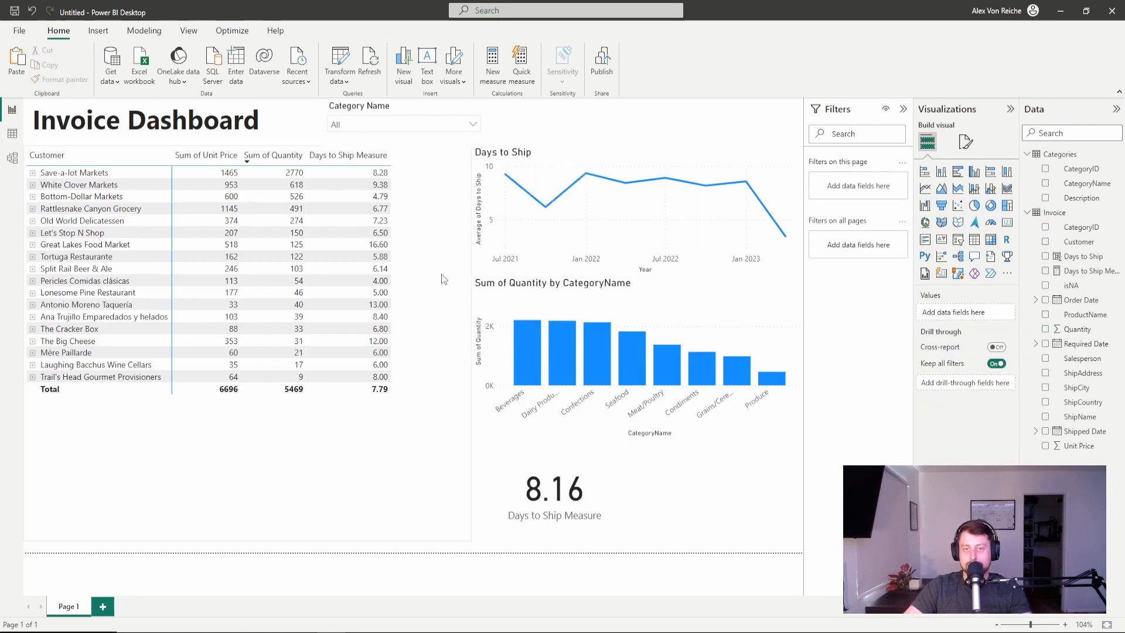
Clear the Order Date filter from the matrix and deselect the visual.
click(427, 245)
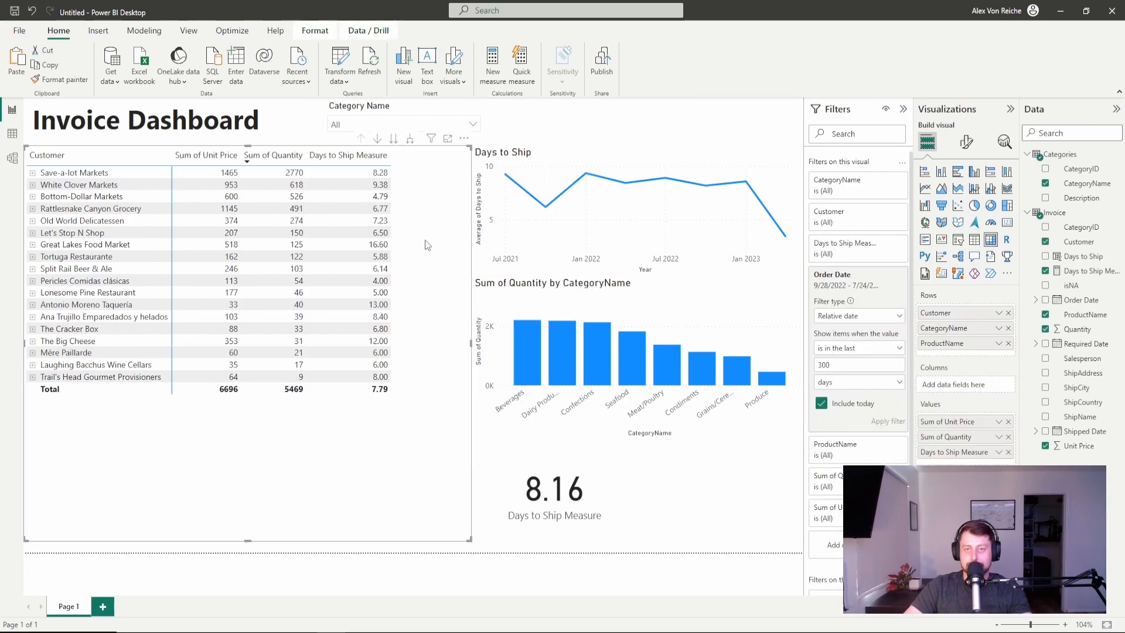
click(885, 287)
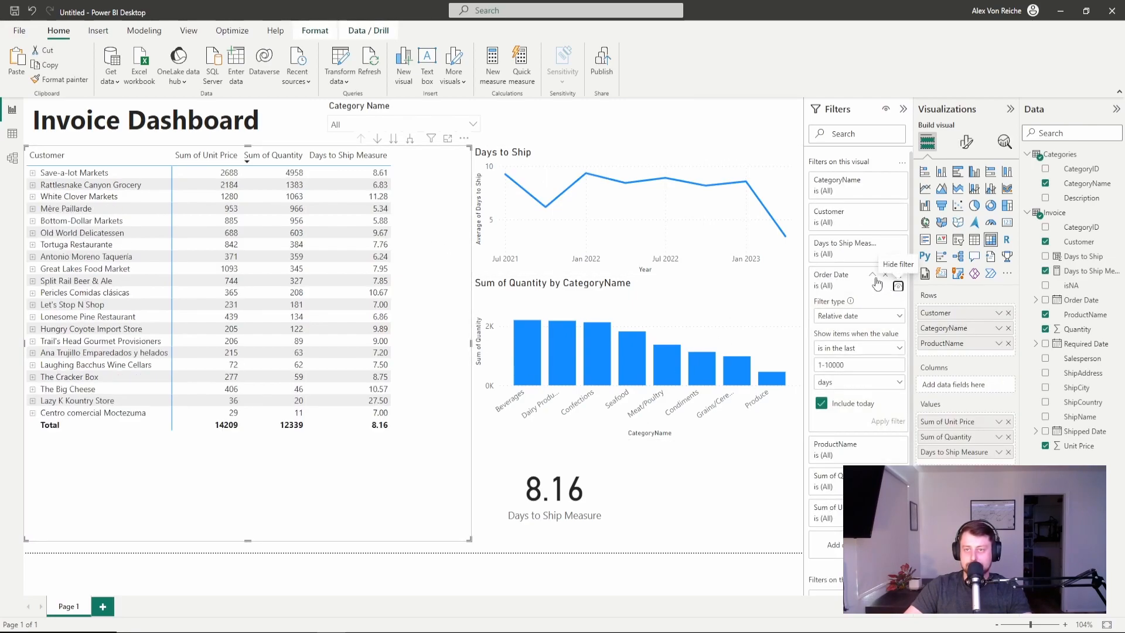
key(Escape)
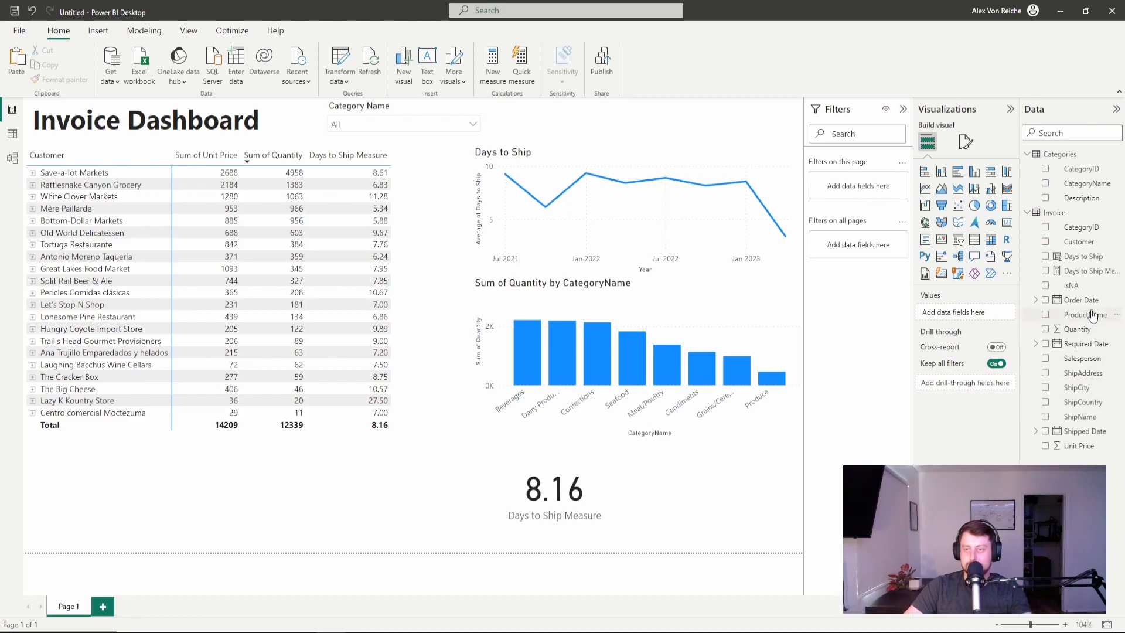
Add a page-level relative date filter on Order Date for the last 100 days, and extend it to the last 200 days.
drag(1087, 300, 886, 196)
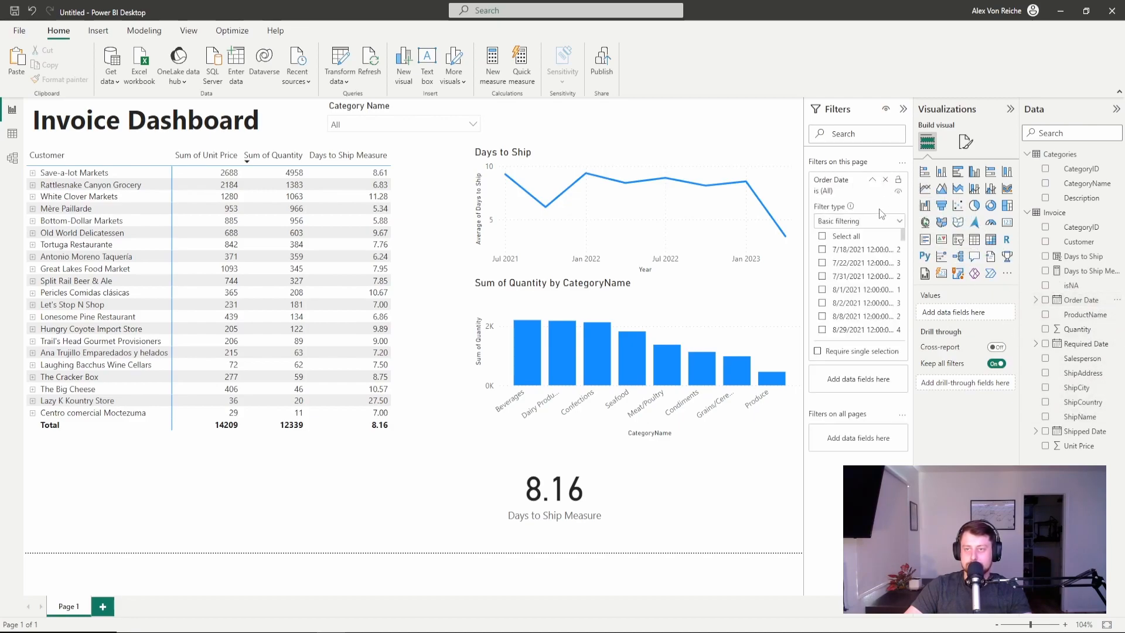
click(858, 221)
click(839, 269)
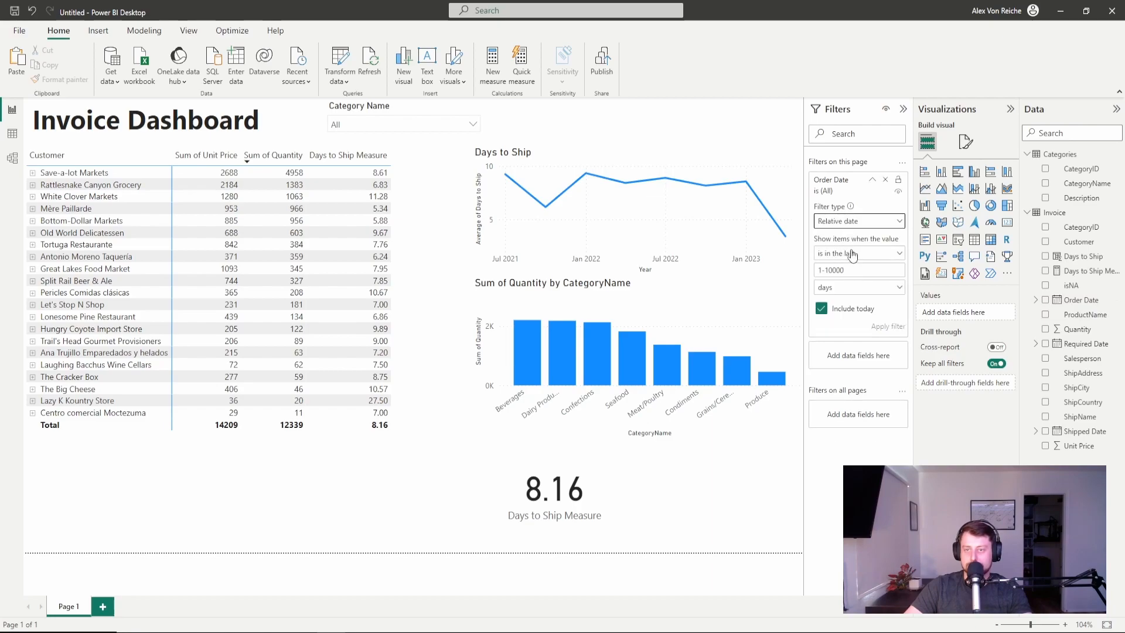
text(100)
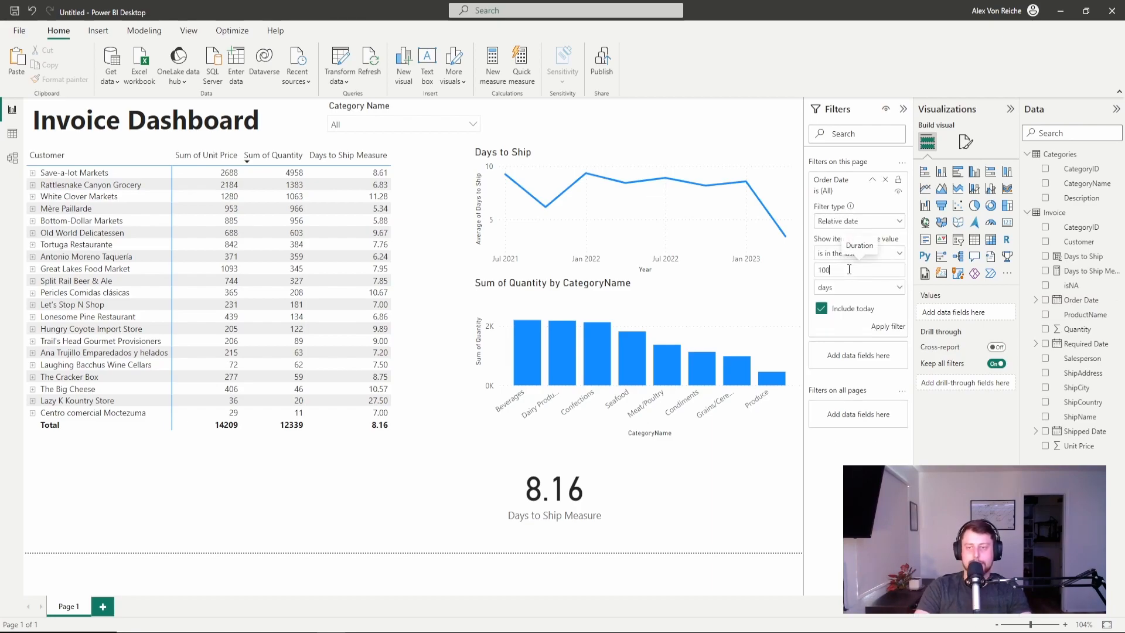
click(888, 326)
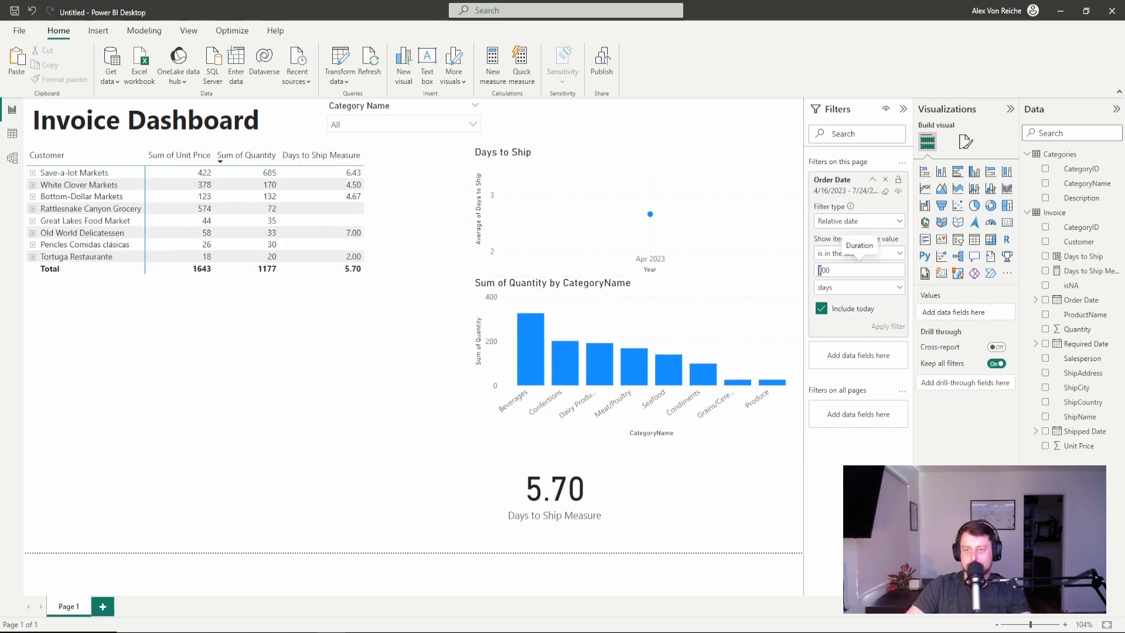
click(899, 328)
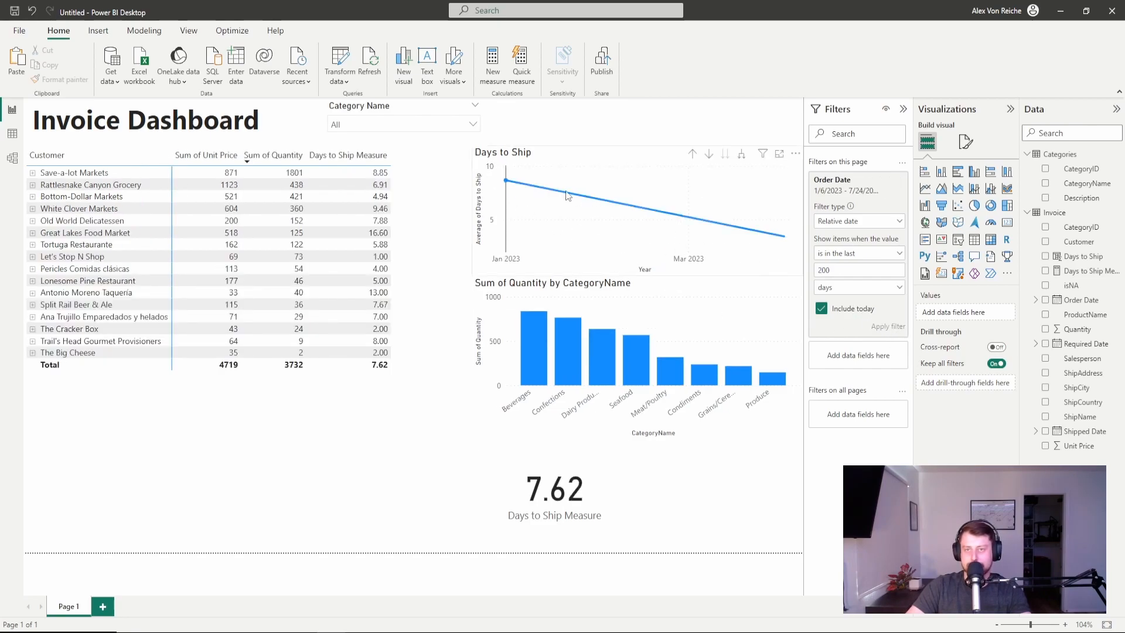
Expand the Days to Ship line chart's date hierarchy from quarters down to the day level.
click(742, 154)
click(742, 154)
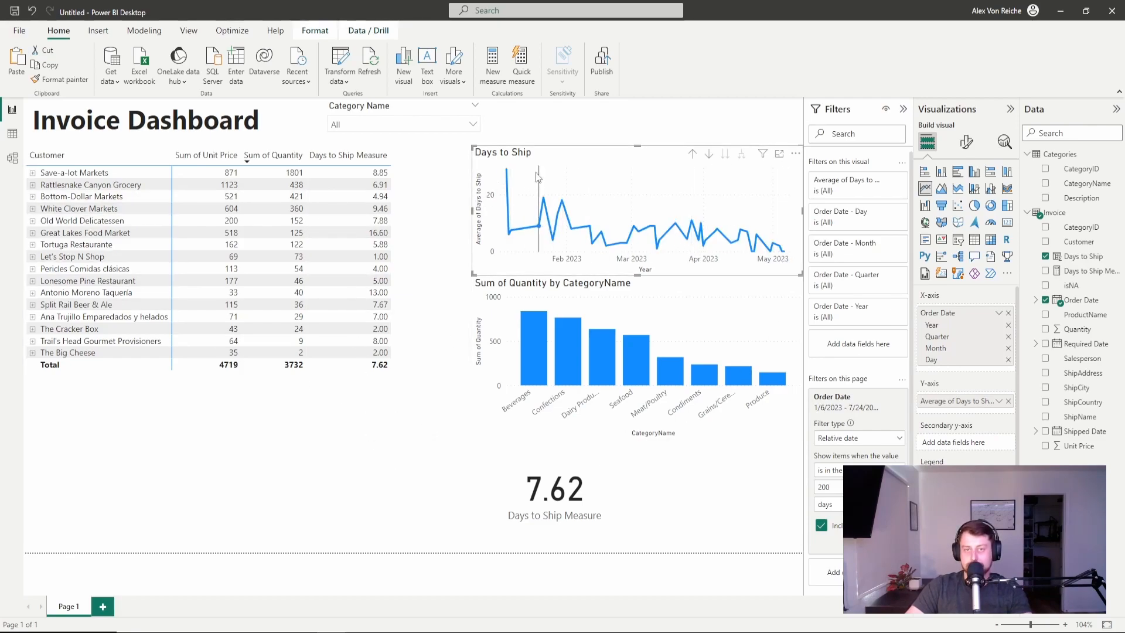
Deselect the Days to Ship chart and check which filters and slicers affect the line chart and the column chart.
click(536, 128)
mouse_move(764, 155)
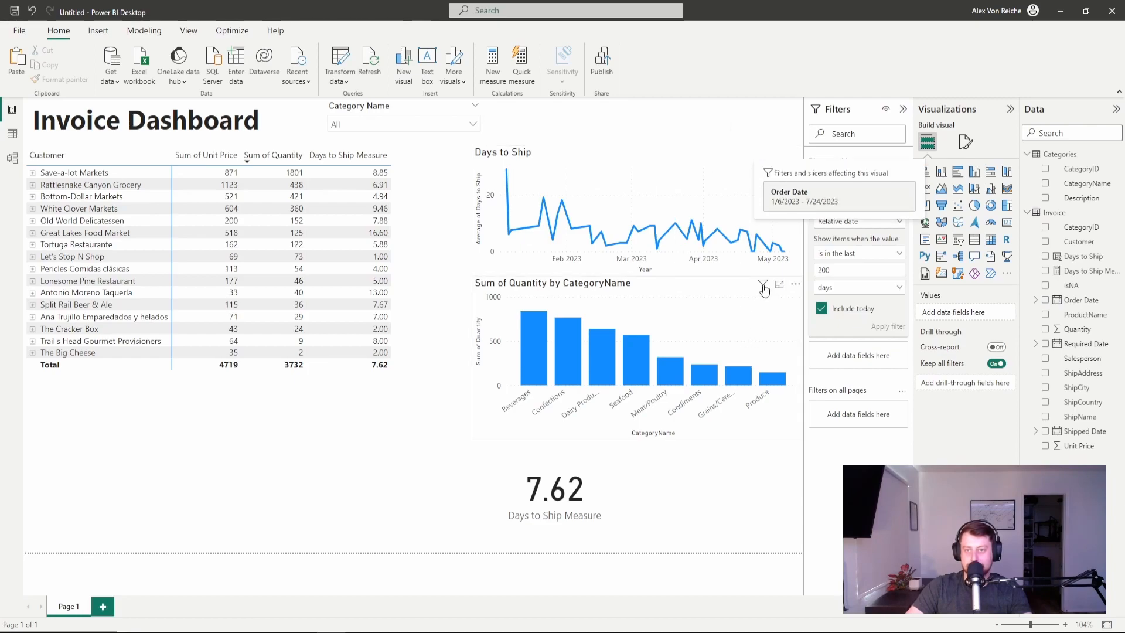
mouse_move(763, 287)
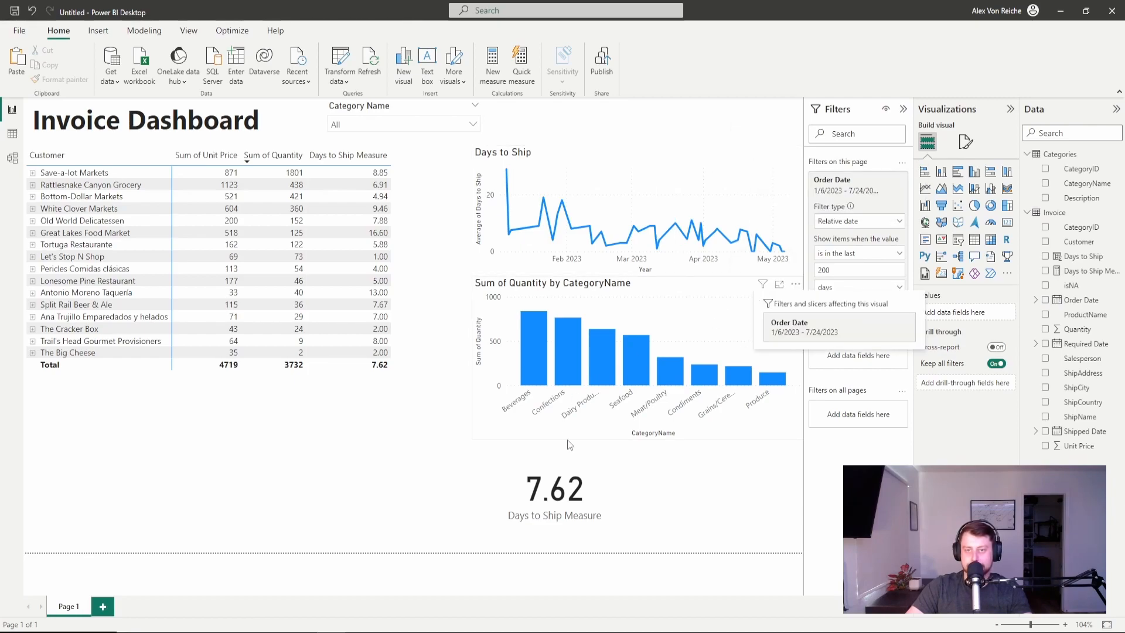
mouse_move(614, 439)
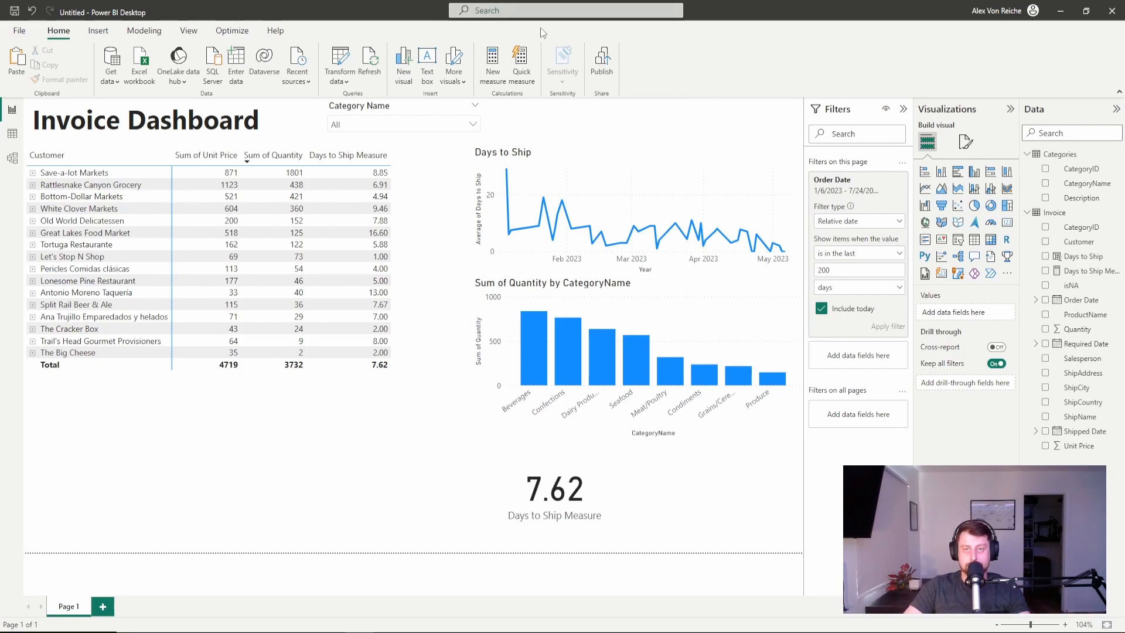
Start publishing the report and save it in the Documents folder as a Power BI file named Invoice Dashboard.
click(605, 73)
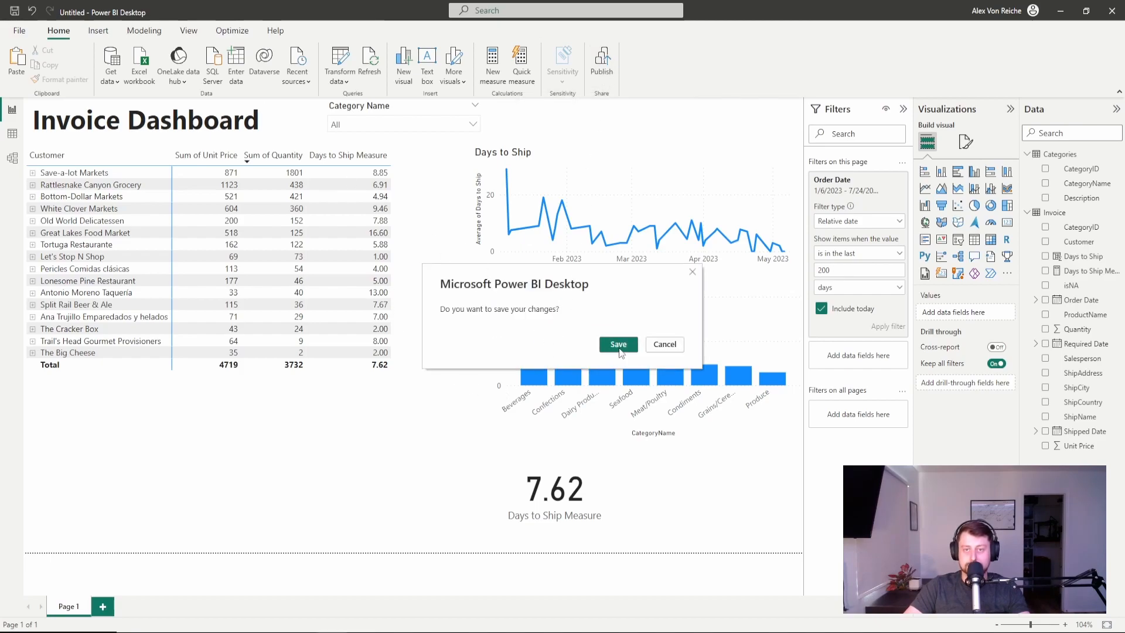
click(618, 347)
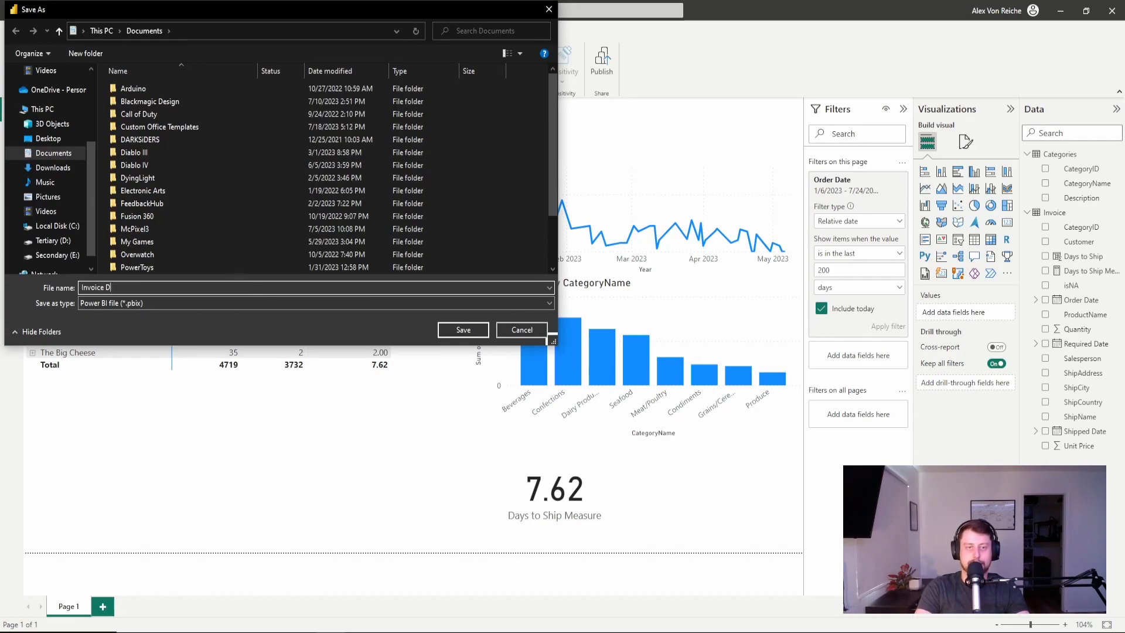
text(Invoice Dashboard)
key(Return)
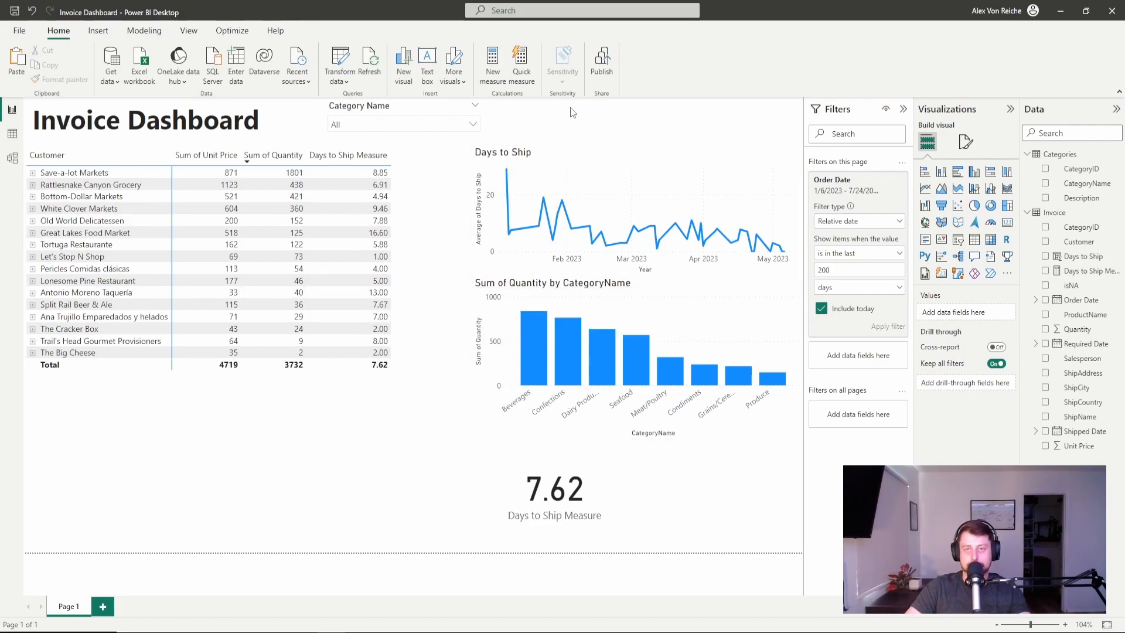
Publish the report to My workspace and open the published version in the Power BI service in the browser.
click(602, 62)
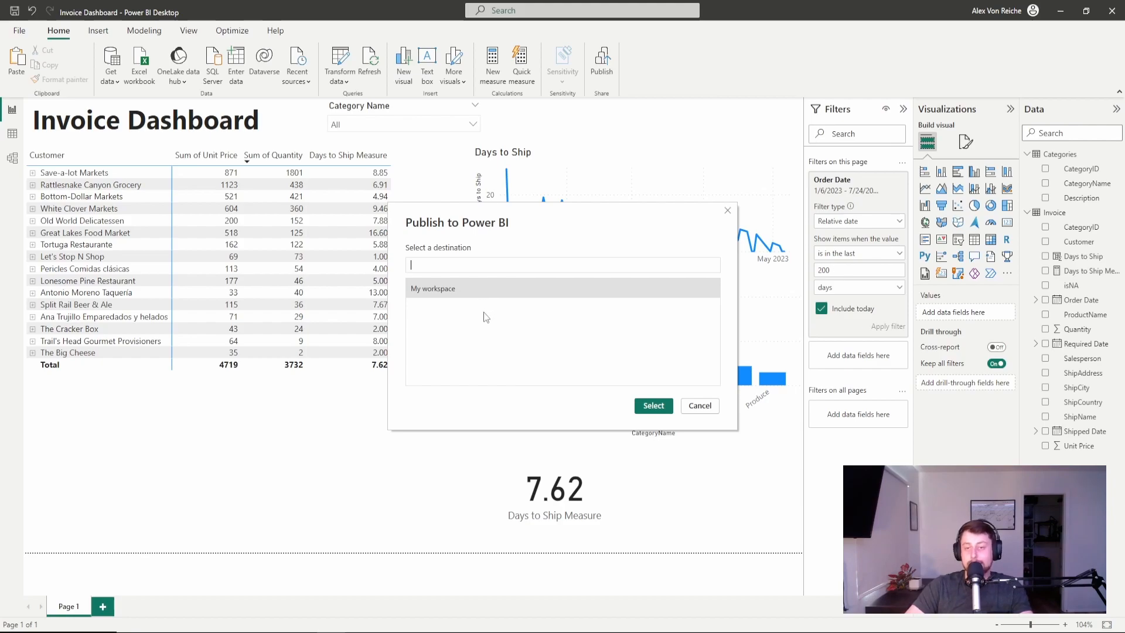
click(649, 406)
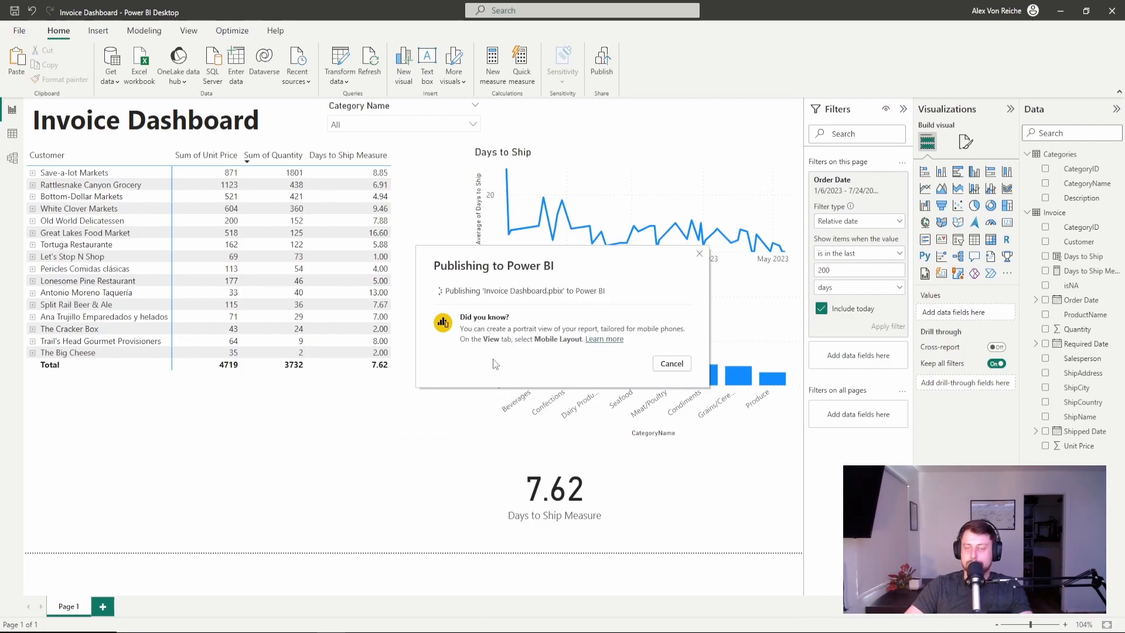
click(549, 309)
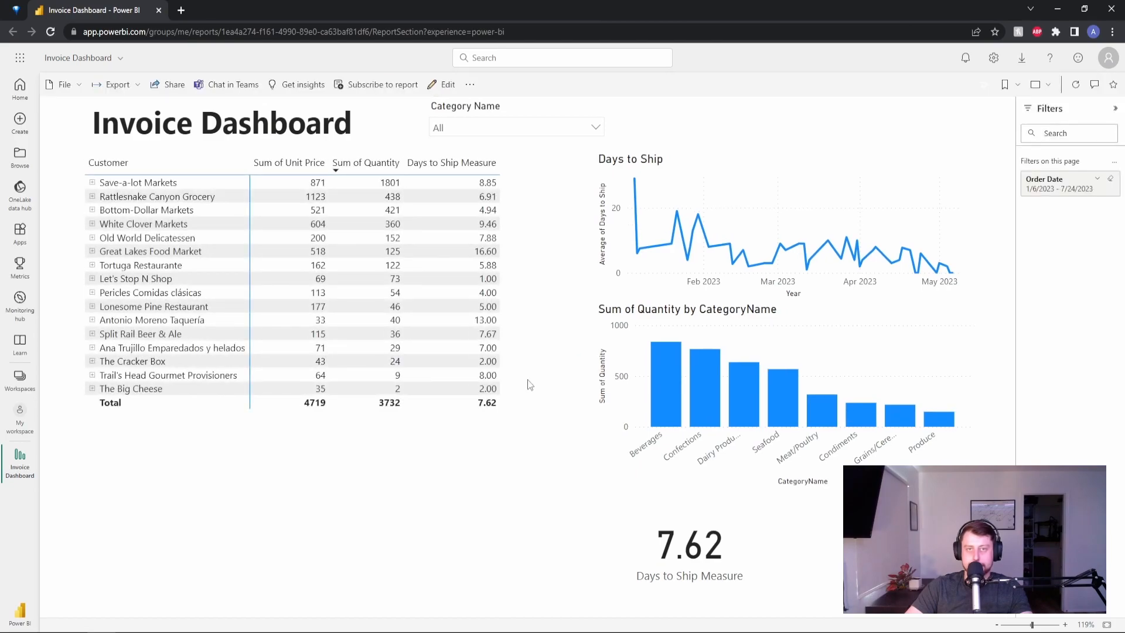
Examine the published report's file and export options, such as embedding, Analyze in Excel, PowerPoint and PDF.
click(64, 87)
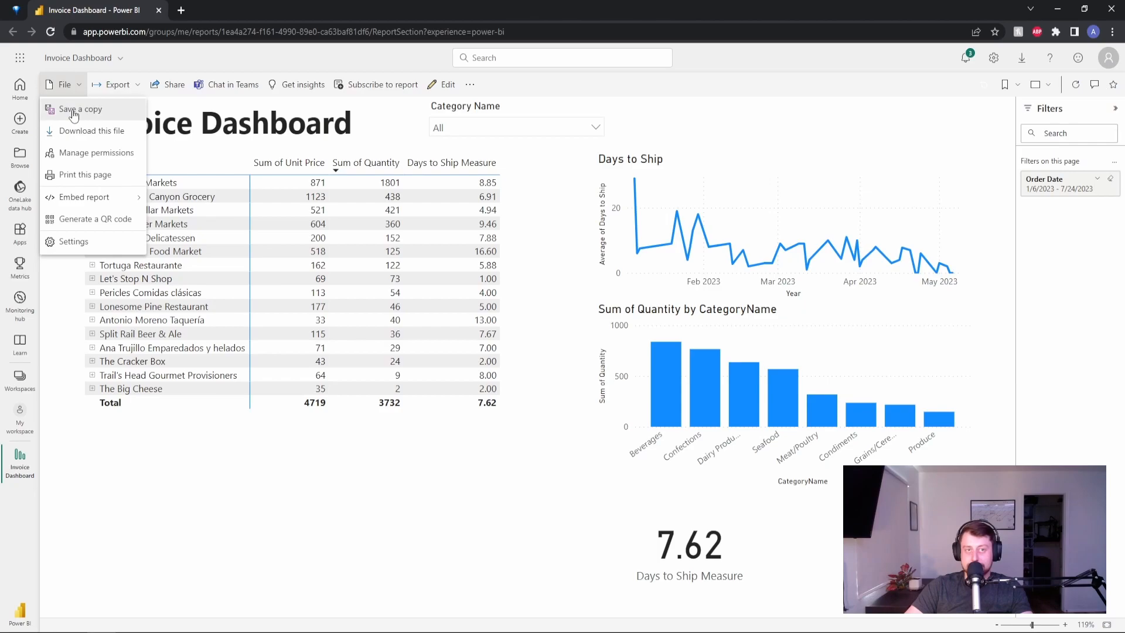
mouse_move(83, 198)
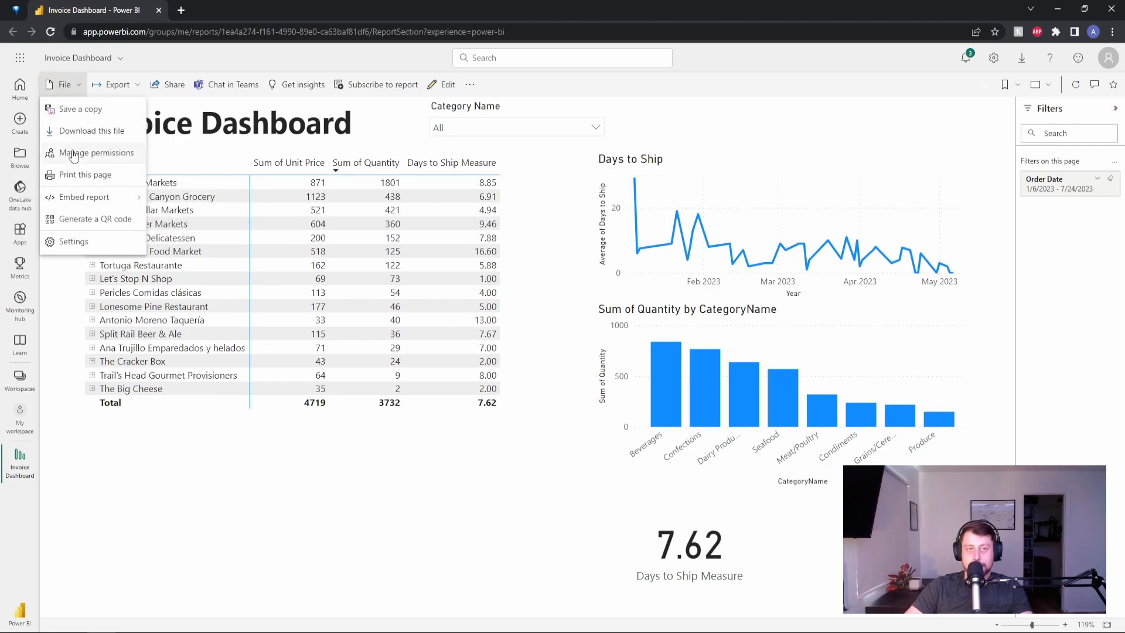
click(122, 87)
click(122, 87)
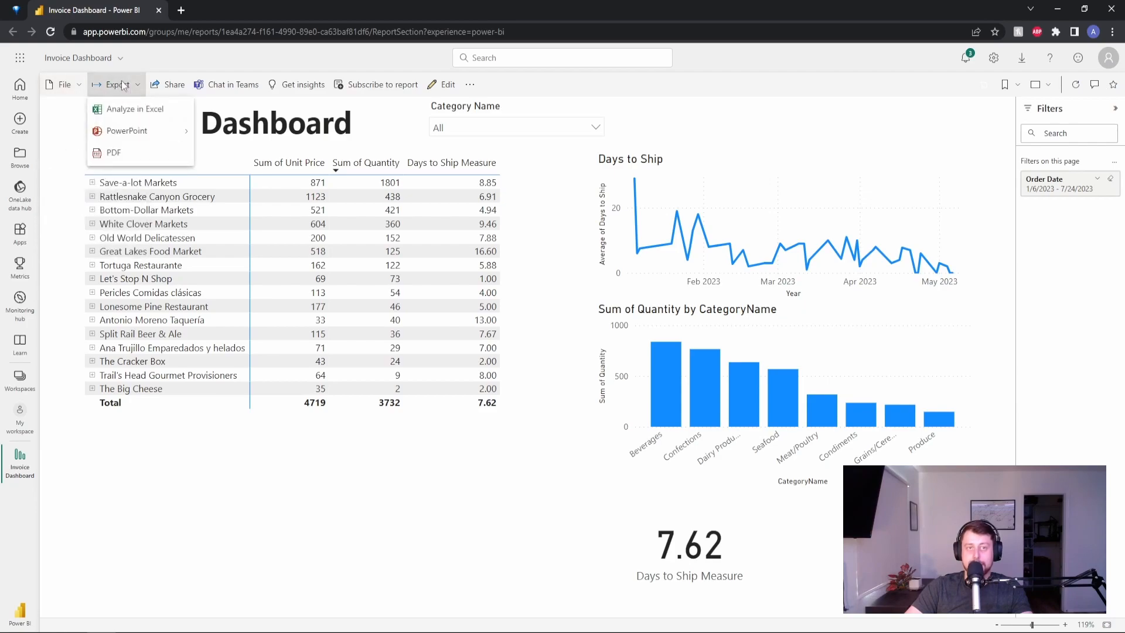
mouse_move(157, 135)
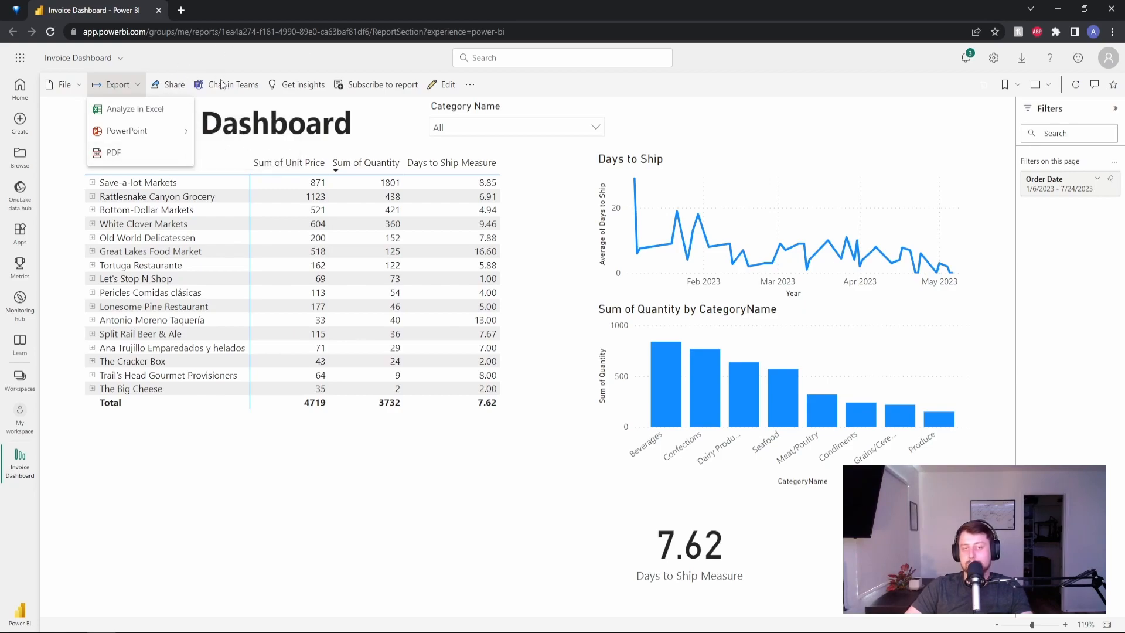
click(164, 61)
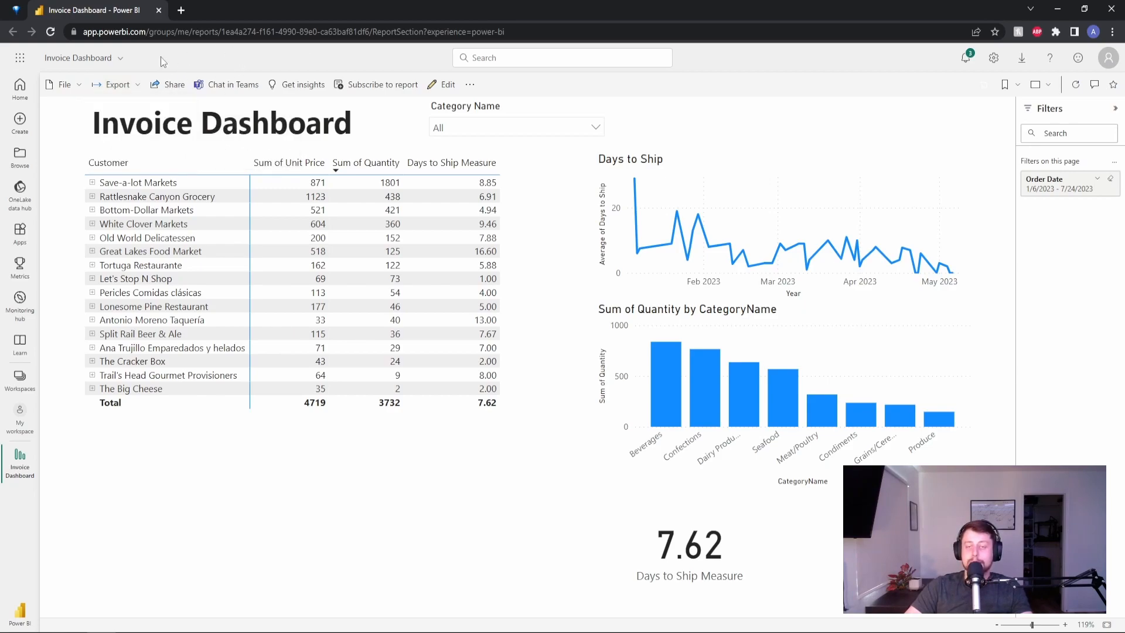